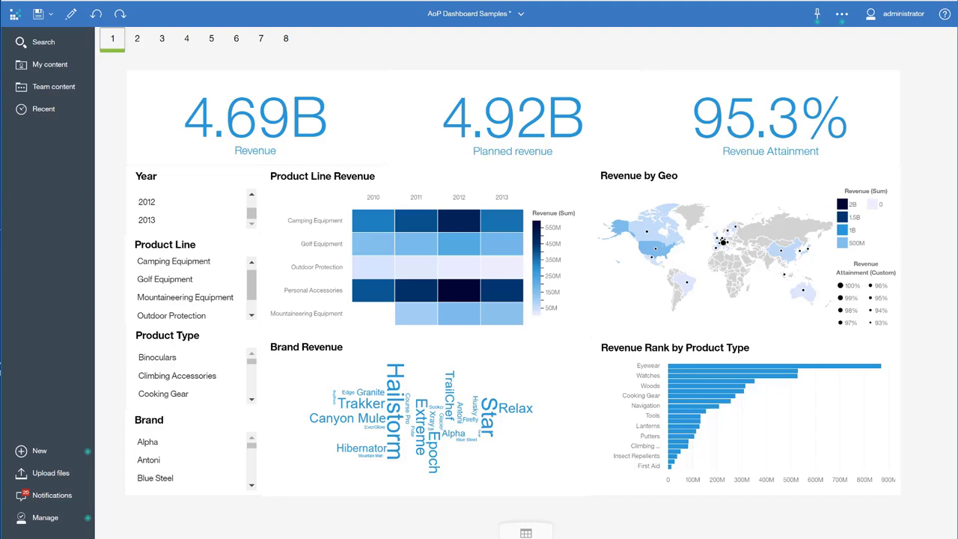
Filter page 1 to Year 2013 and Golf Equipment, then view the Great Outdoors page 2
{"action": "left_click", "coordinate": [183, 221]}
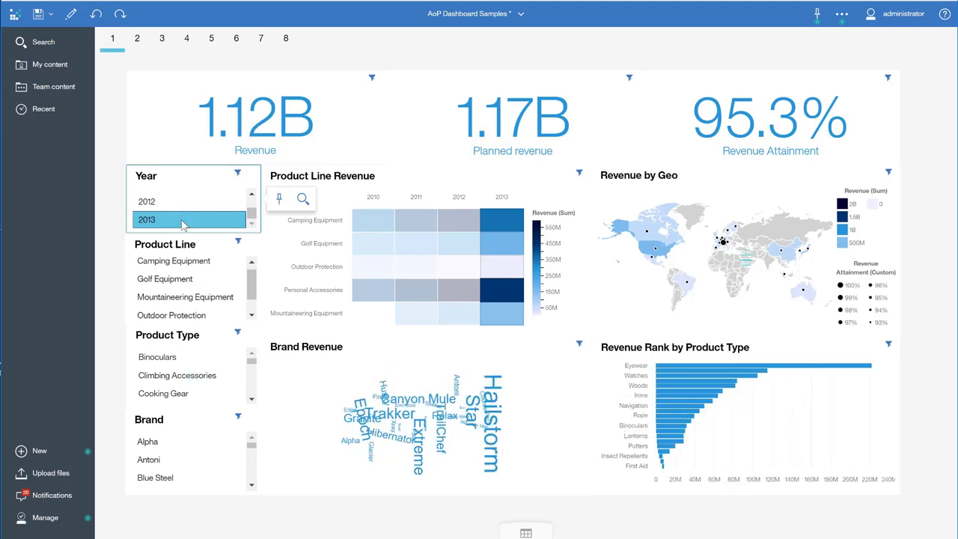
{"action": "left_click", "coordinate": [186, 283]}
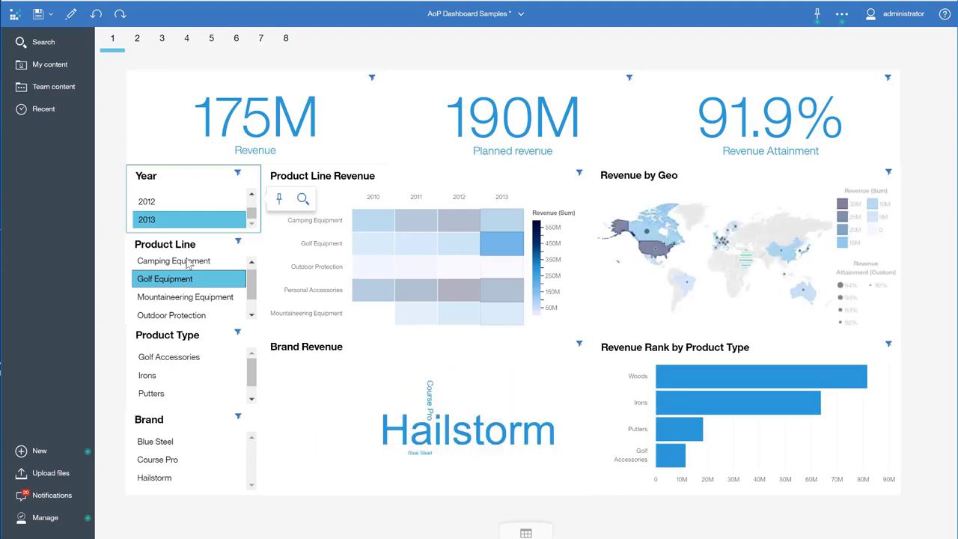
{"action": "left_click", "coordinate": [140, 40]}
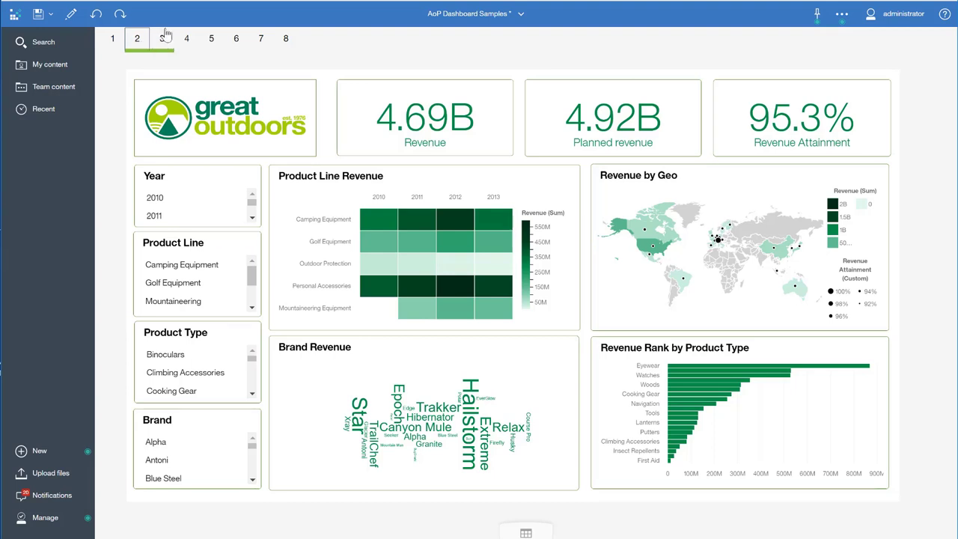
Step through dashboard pages 3 and 4 to reach page 5, filtered to 2011
{"action": "left_click", "coordinate": [162, 41]}
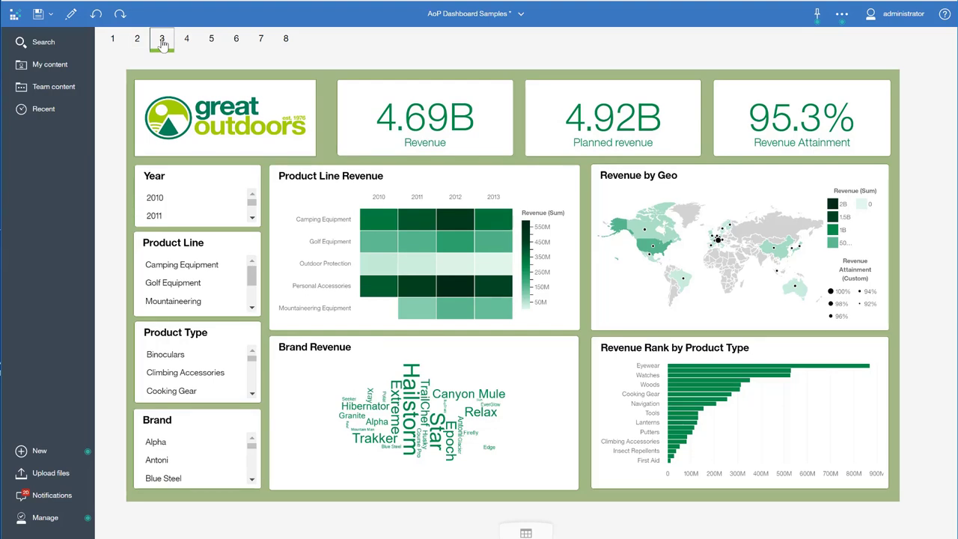
{"action": "left_click", "coordinate": [186, 42]}
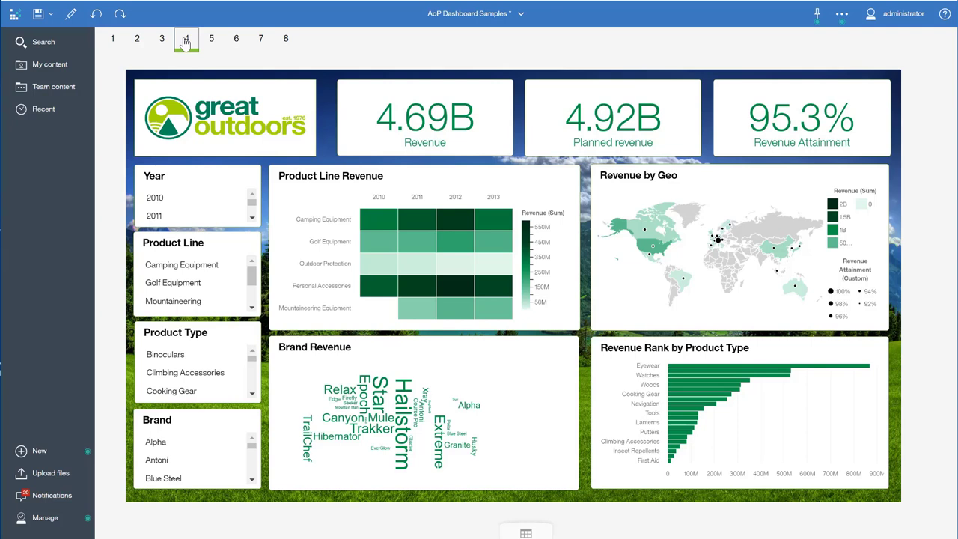
{"action": "left_click", "coordinate": [211, 42]}
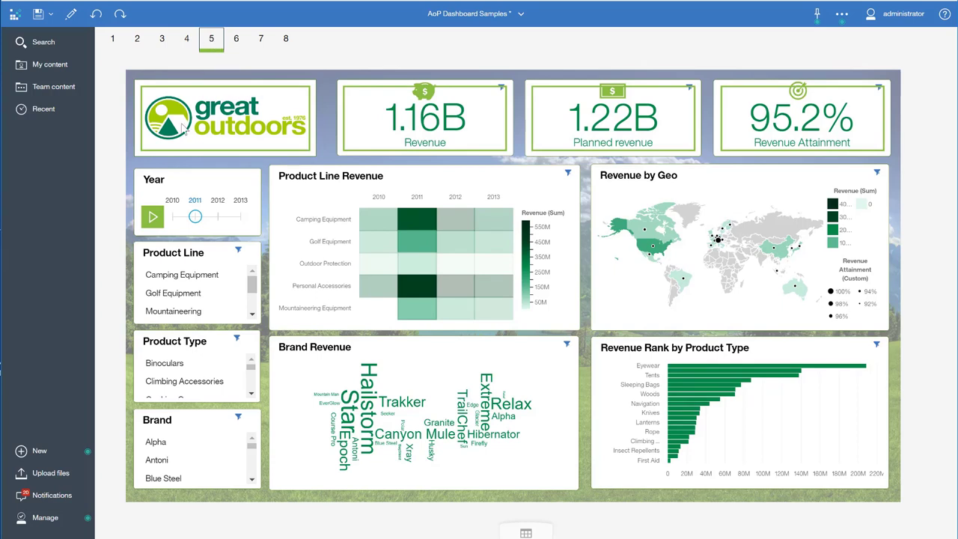
Animate page 5's Year slider through to 2013, then view the page 6 Product Performance Dashboard
{"action": "left_click", "coordinate": [154, 217]}
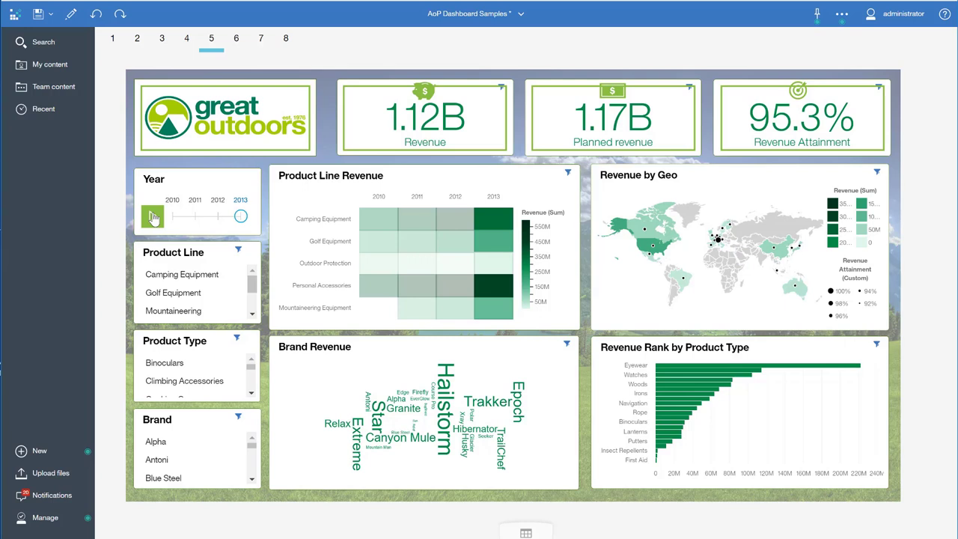
{"action": "left_click", "coordinate": [240, 44]}
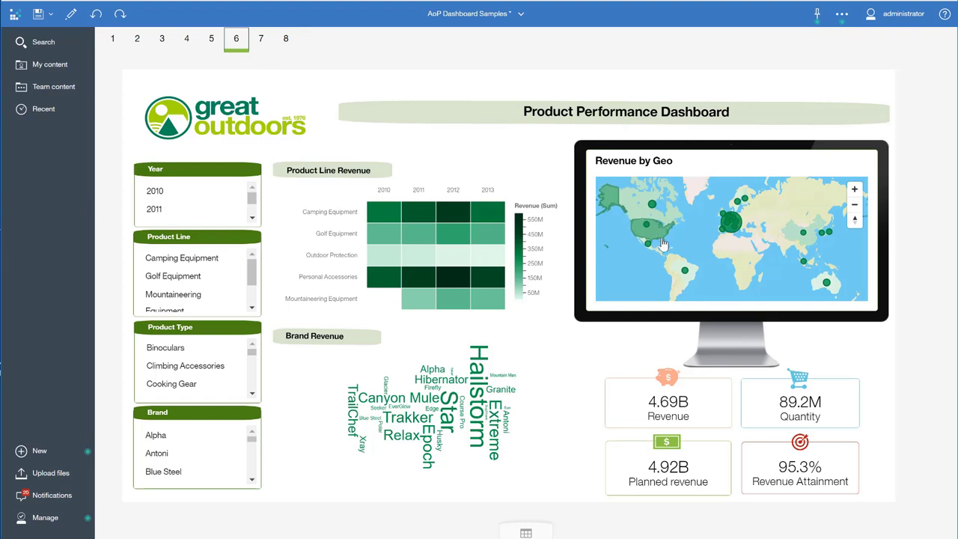
Zoom the Revenue by Geo map into the United States, then view the tablet-framed page 7
{"action": "mouse_move", "coordinate": [659, 238]}
{"action": "scroll", "coordinate": [658, 237], "scroll_direction": "up", "scroll_amount": 3}
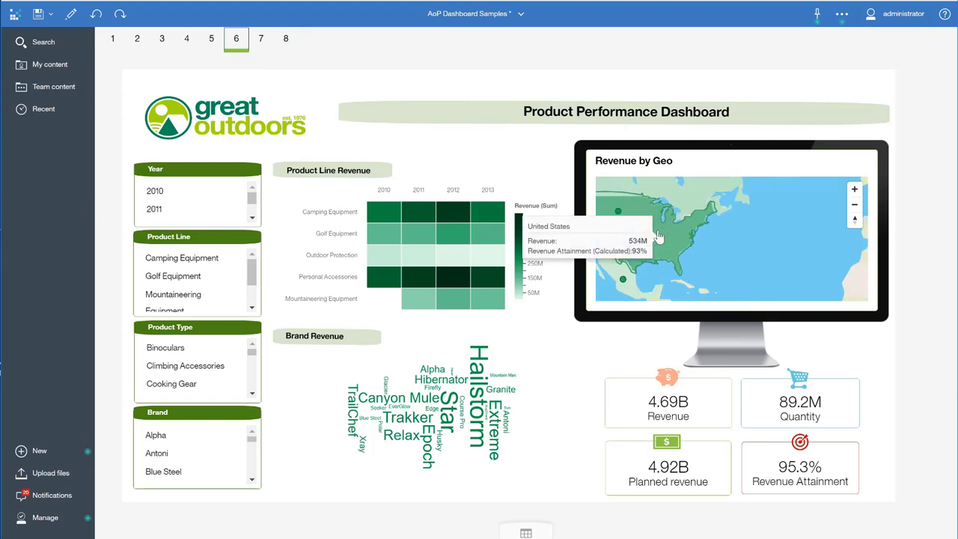
{"action": "scroll", "coordinate": [660, 237], "scroll_direction": "up", "scroll_amount": 3}
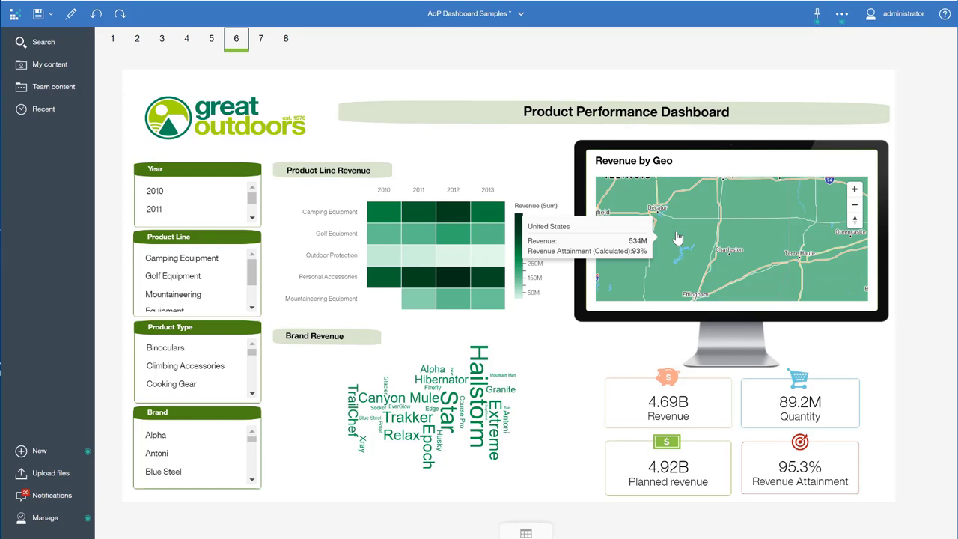
{"action": "left_click", "coordinate": [265, 43]}
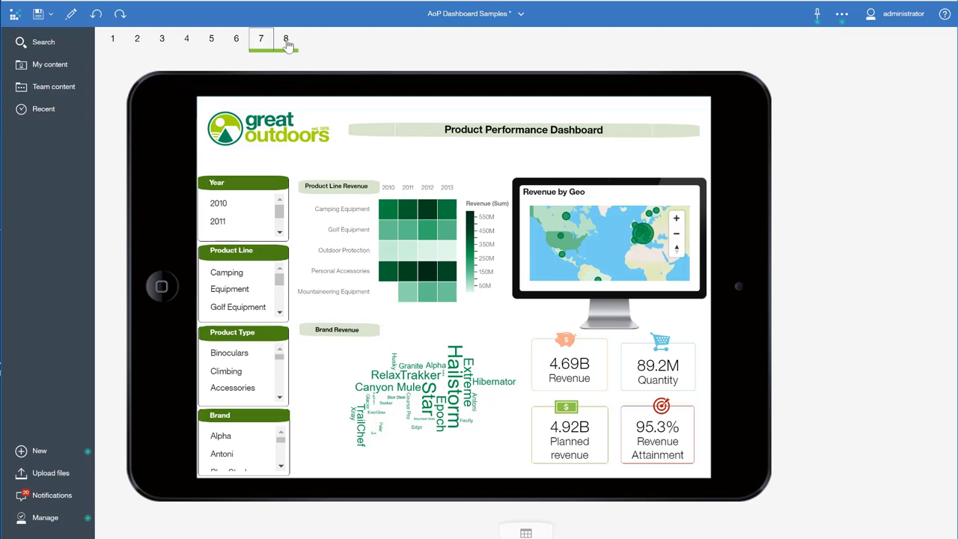
View dashboard page 8 with the embedded promotional video and banner
{"action": "left_click", "coordinate": [286, 41]}
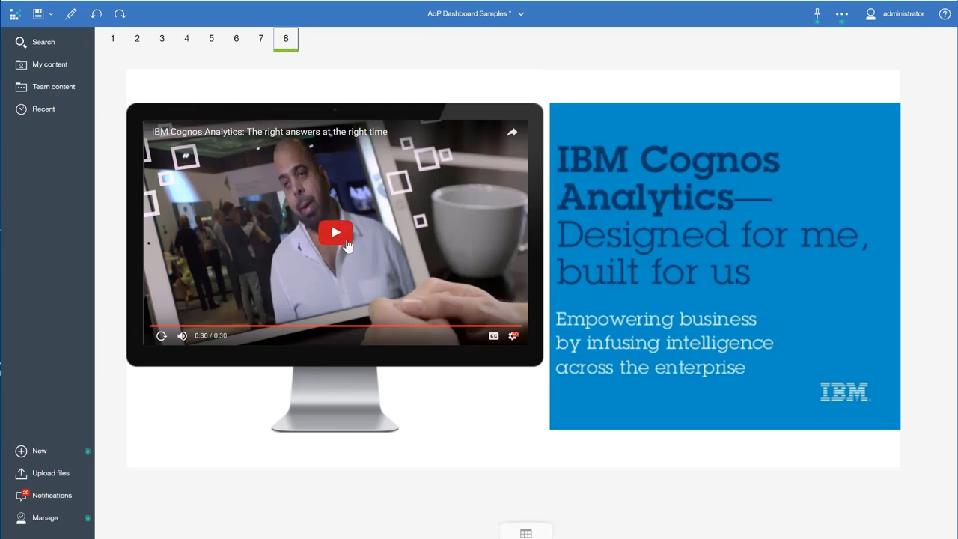
Play the embedded promotional video on page 8 through to its 0:30 end
{"action": "left_click", "coordinate": [337, 233]}
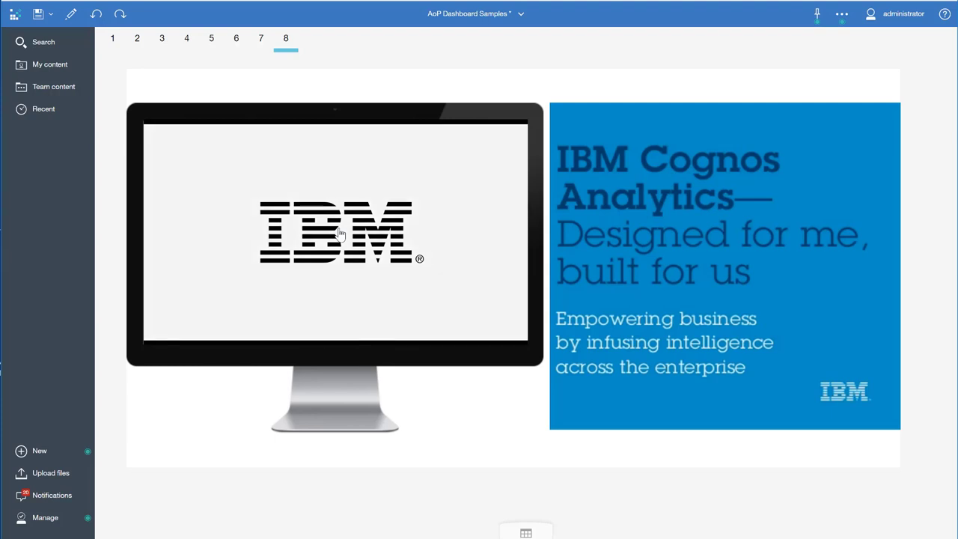
{"action": "left_click", "coordinate": [338, 234]}
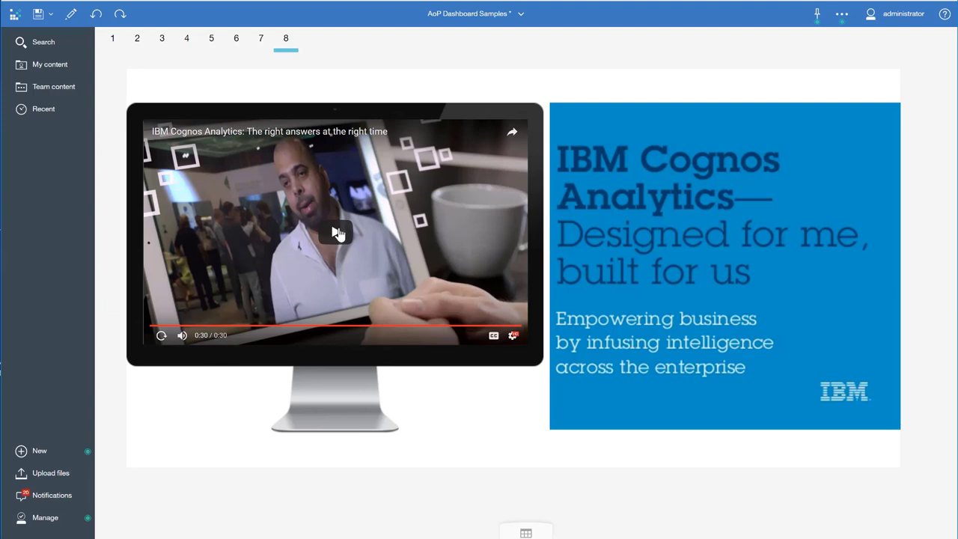
Return to page 1 and close the AoP Dashboard Samples dashboard to reach the Welcome page
{"action": "left_click", "coordinate": [112, 39]}
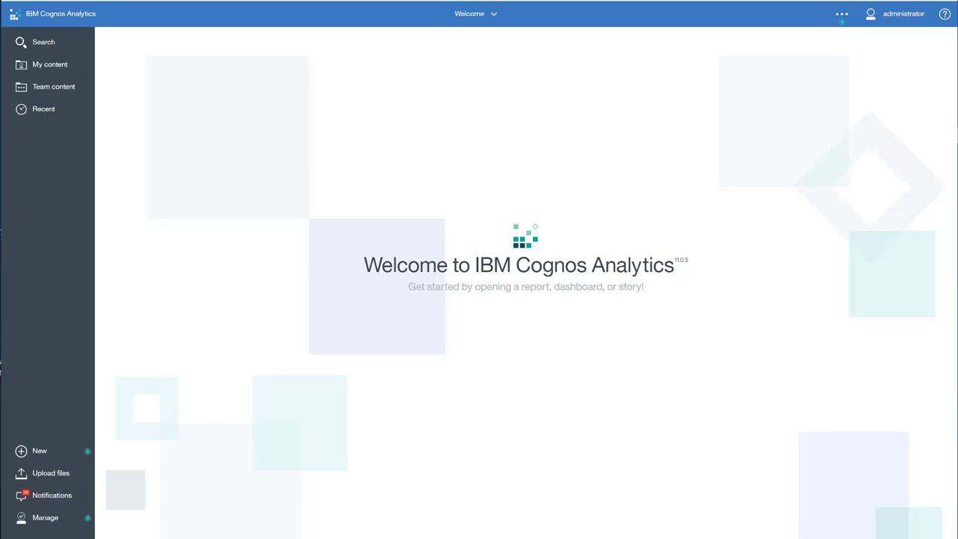
Upload AoP Sales History.xlsx to My content, keeping all of its columns
{"action": "left_click", "coordinate": [46, 476]}
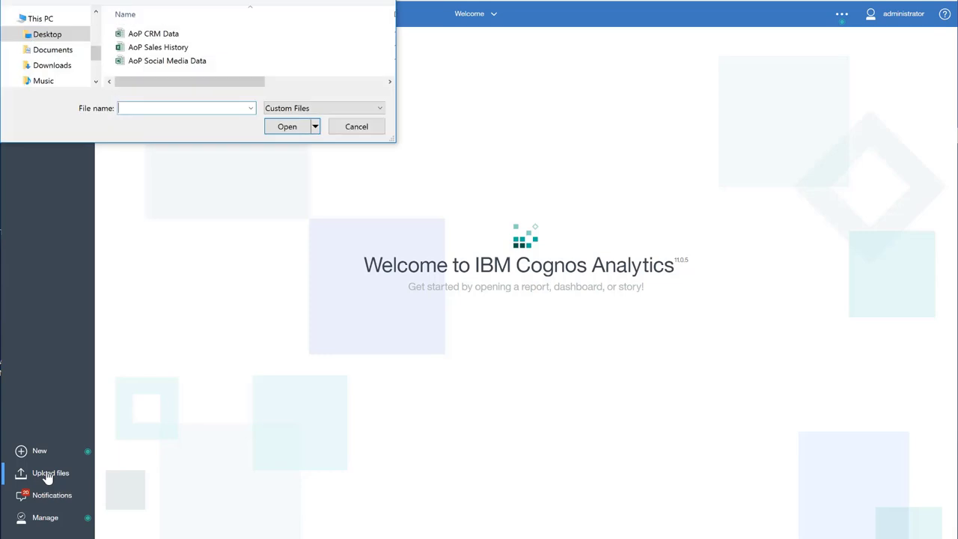
{"action": "left_click", "coordinate": [183, 47]}
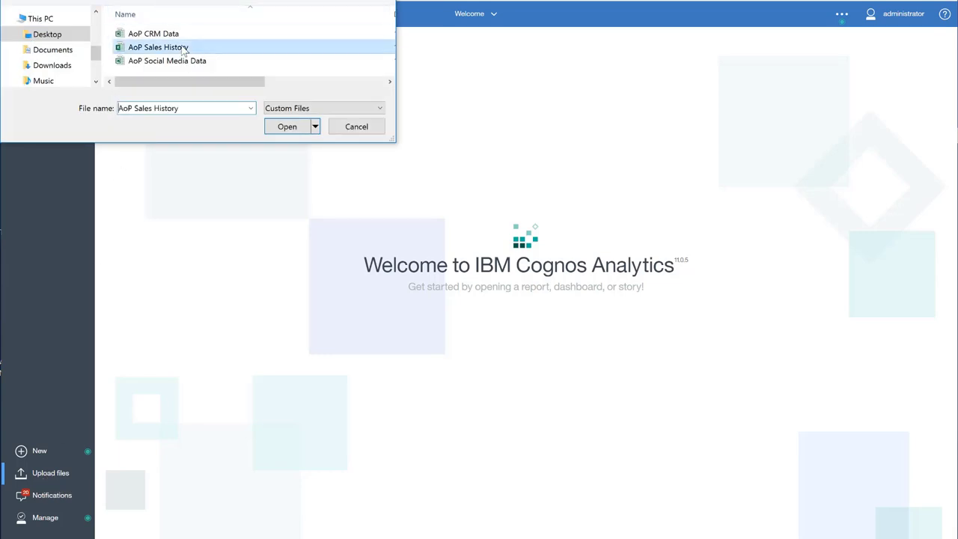
{"action": "left_click", "coordinate": [283, 126]}
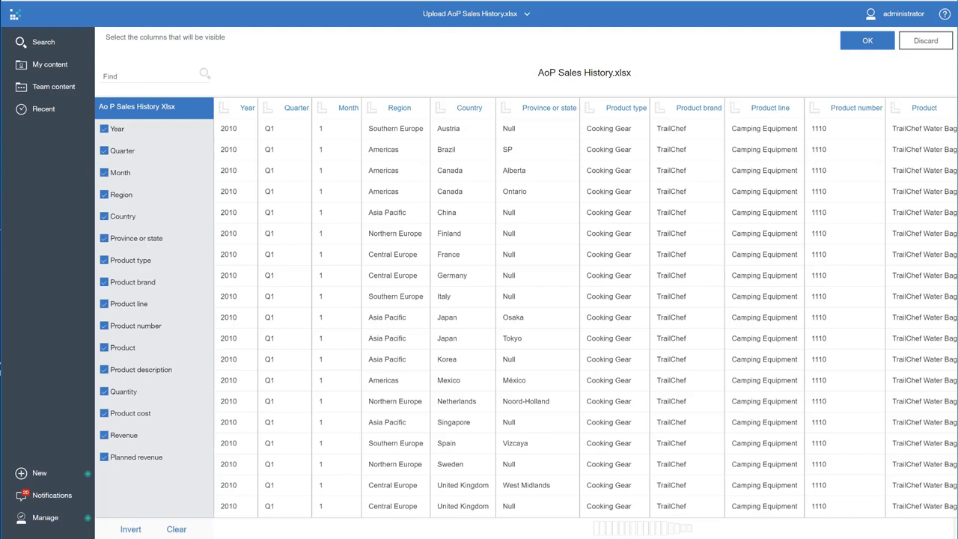
{"action": "left_click", "coordinate": [859, 42]}
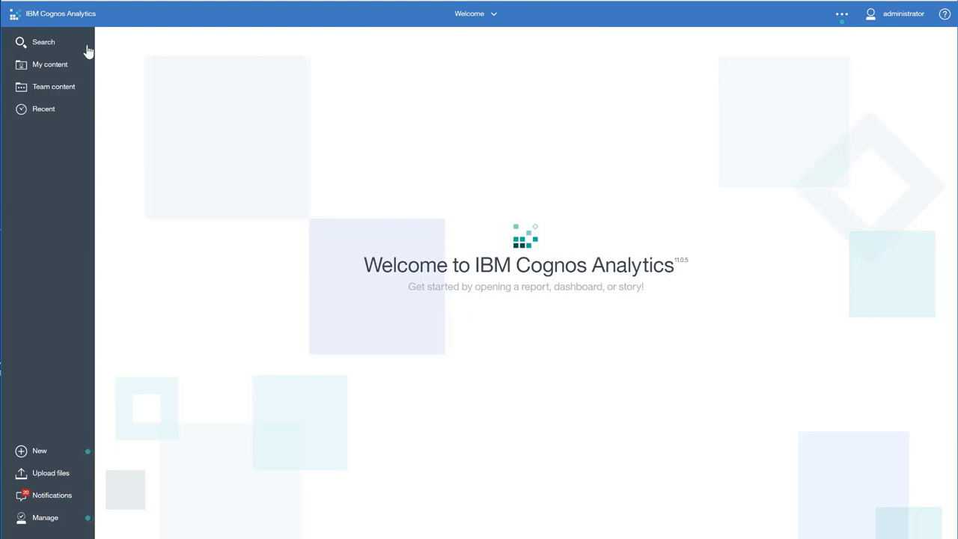
Start a new dashboard from AoP Sales History.xlsx in My content to get the template picker
{"action": "left_click", "coordinate": [49, 65]}
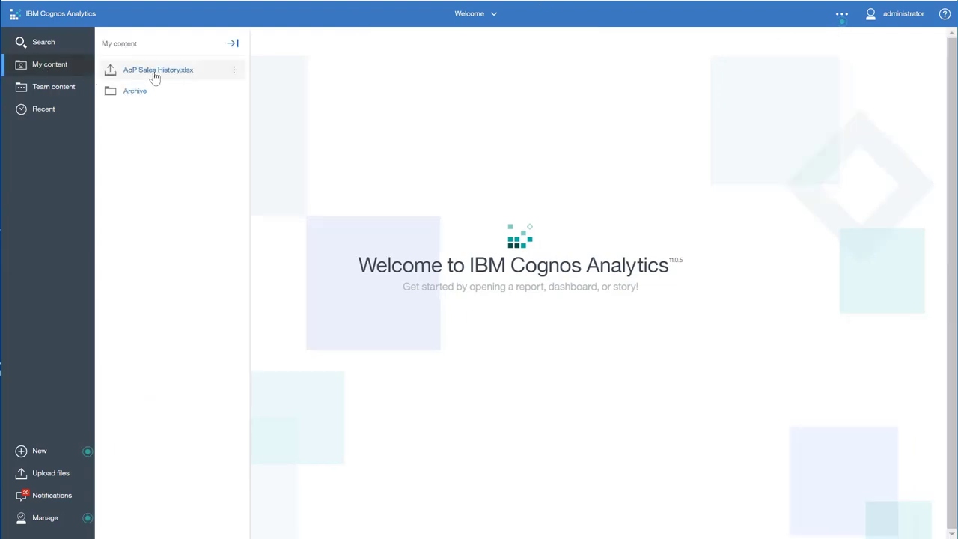
{"action": "left_click", "coordinate": [153, 76]}
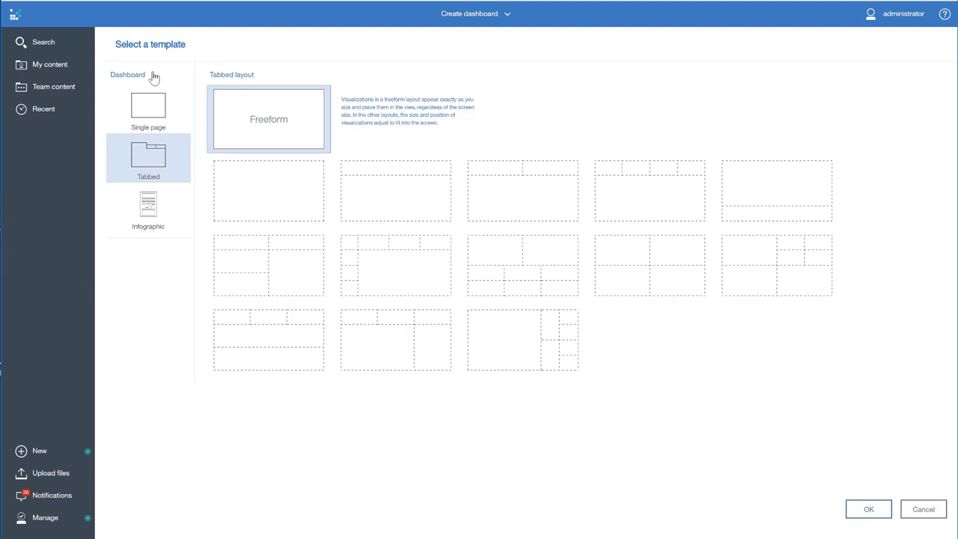
Create the dashboard with the tabbed layout of three top panels over two wide rows
{"action": "left_click", "coordinate": [229, 328]}
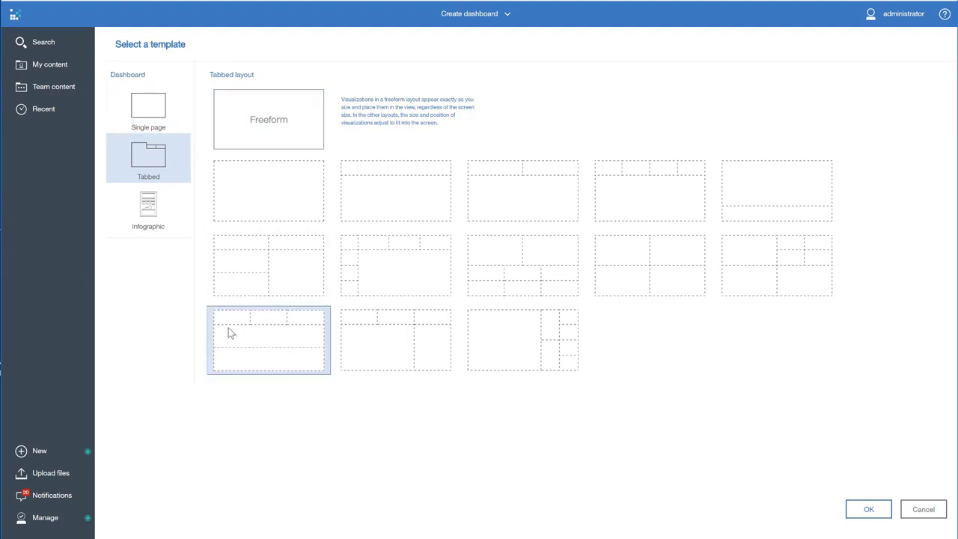
{"action": "left_click", "coordinate": [869, 512]}
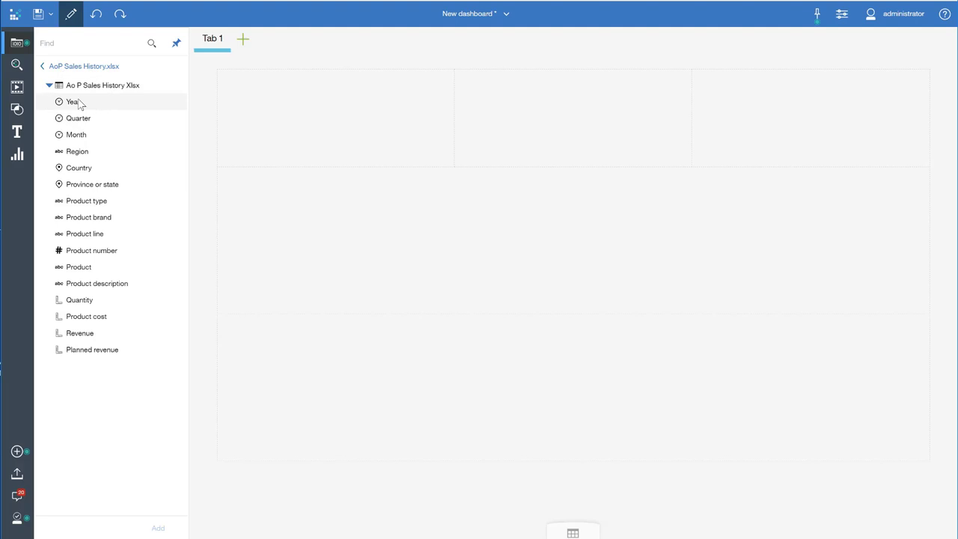
Add side-by-side Revenue (4,686,775,768.85) and Planned revenue (4,919,342,361.94) summary tiles to the dashboard
{"action": "left_click", "coordinate": [573, 533]}
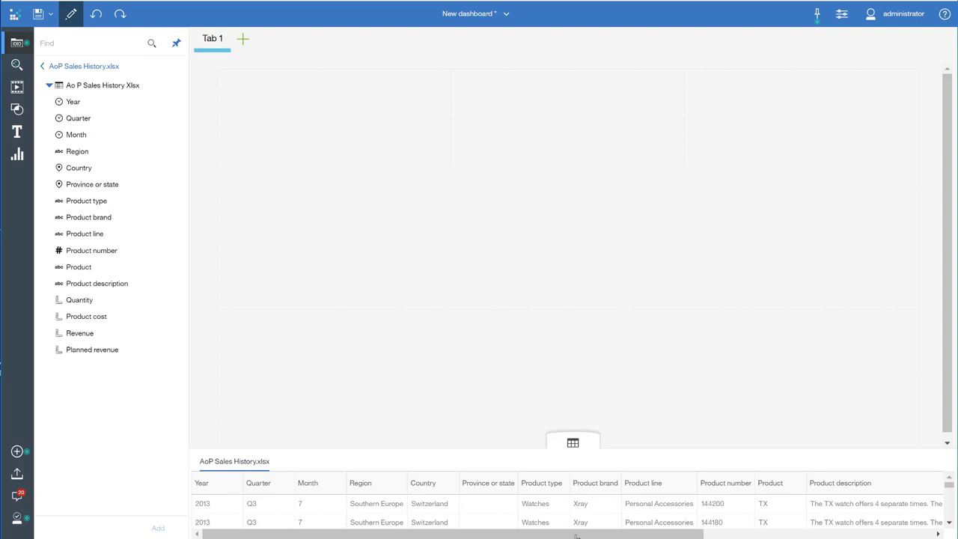
{"action": "left_click", "coordinate": [577, 443]}
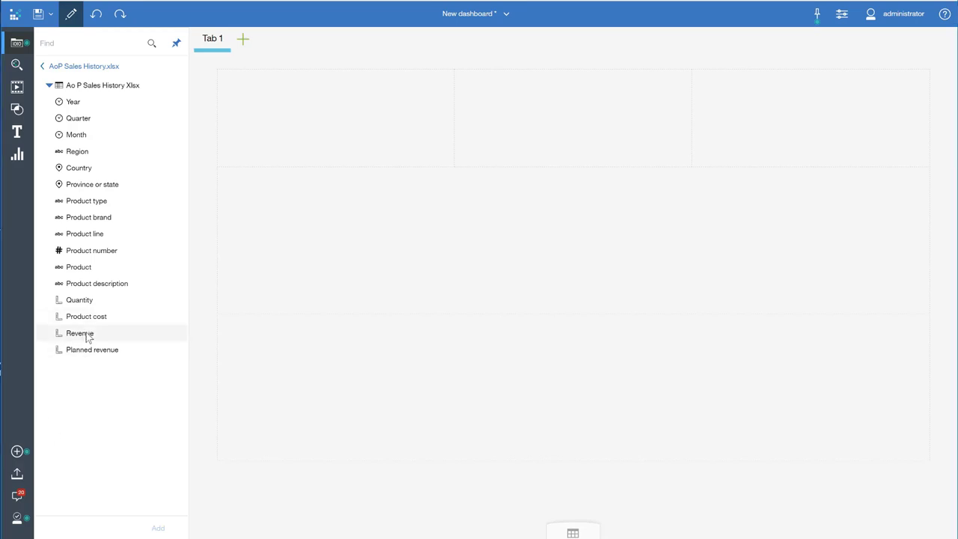
{"action": "left_click_drag", "start_coordinate": [81, 333], "coordinate": [329, 118]}
{"action": "left_click", "coordinate": [323, 49]}
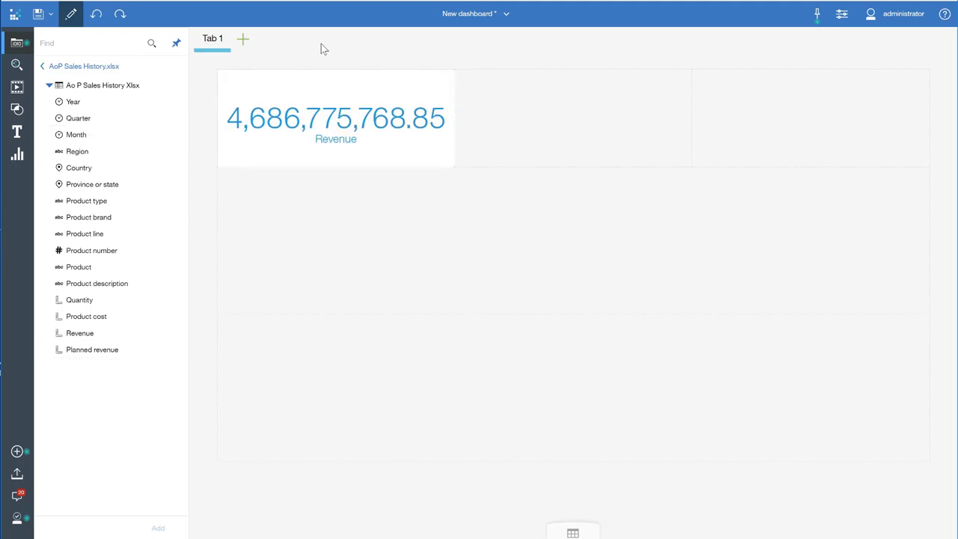
{"action": "left_click_drag", "start_coordinate": [81, 351], "coordinate": [571, 122]}
{"action": "left_click", "coordinate": [562, 50]}
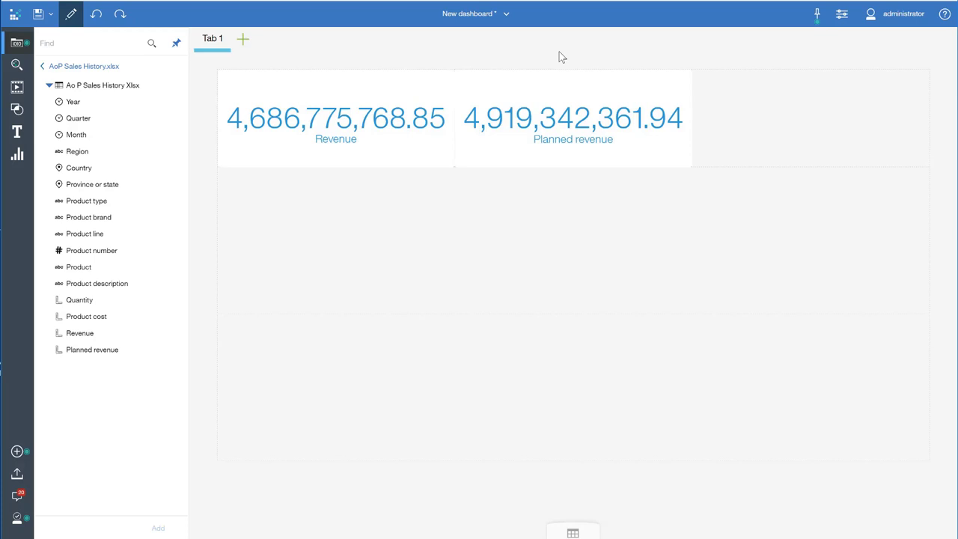
Start a calculation from Revenue and Planned revenue named 'Revenue Attainment'
{"action": "left_click", "coordinate": [144, 336]}
{"action": "left_click", "coordinate": [142, 351], "text": "ctrl"}
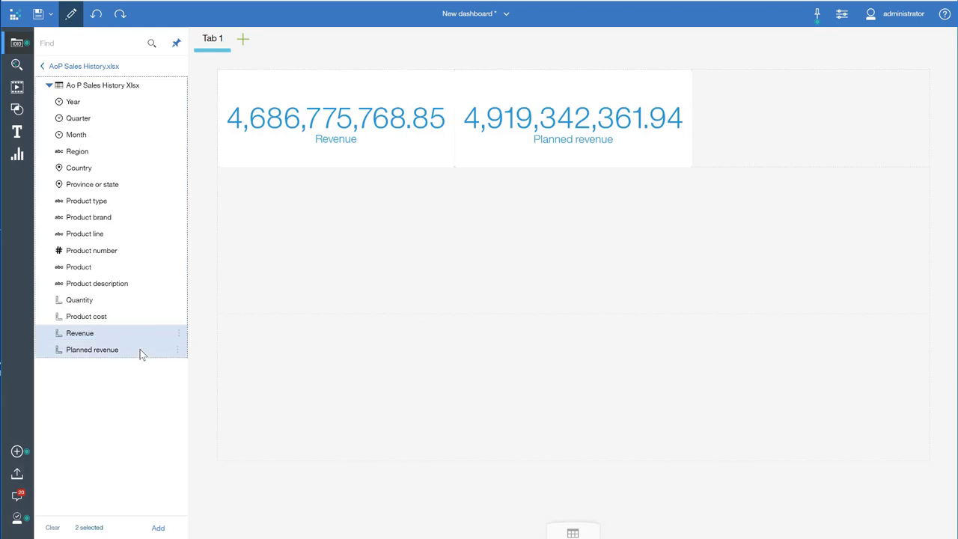
{"action": "left_click", "coordinate": [180, 332]}
{"action": "left_click", "coordinate": [223, 349]}
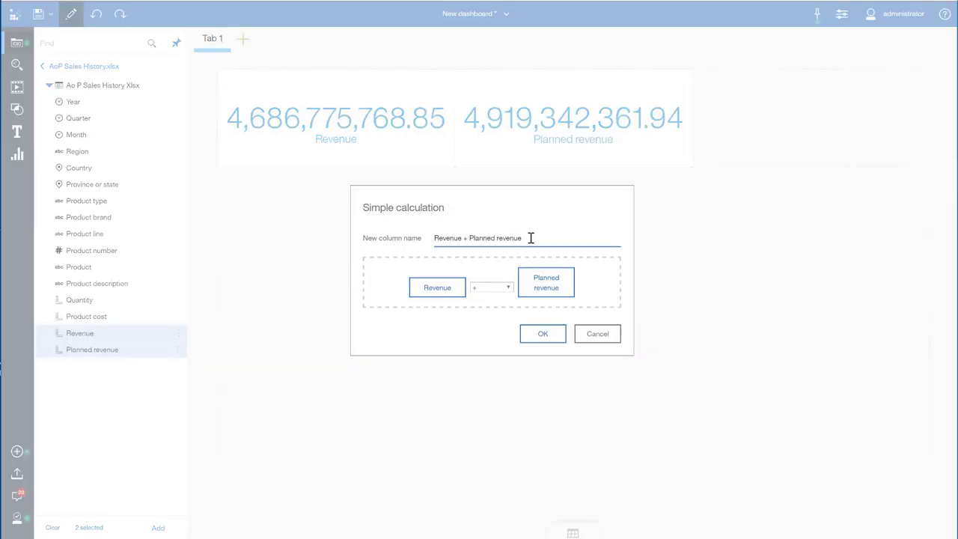
{"action": "left_click_drag", "start_coordinate": [530, 239], "coordinate": [389, 235]}
{"action": "type", "text": "Revenue Attainment"}
Make Revenue Attainment a percentage and place it right of Planned revenue as a 95% tile
{"action": "left_click", "coordinate": [508, 287]}
{"action": "left_click", "coordinate": [487, 330]}
{"action": "left_click", "coordinate": [542, 335]}
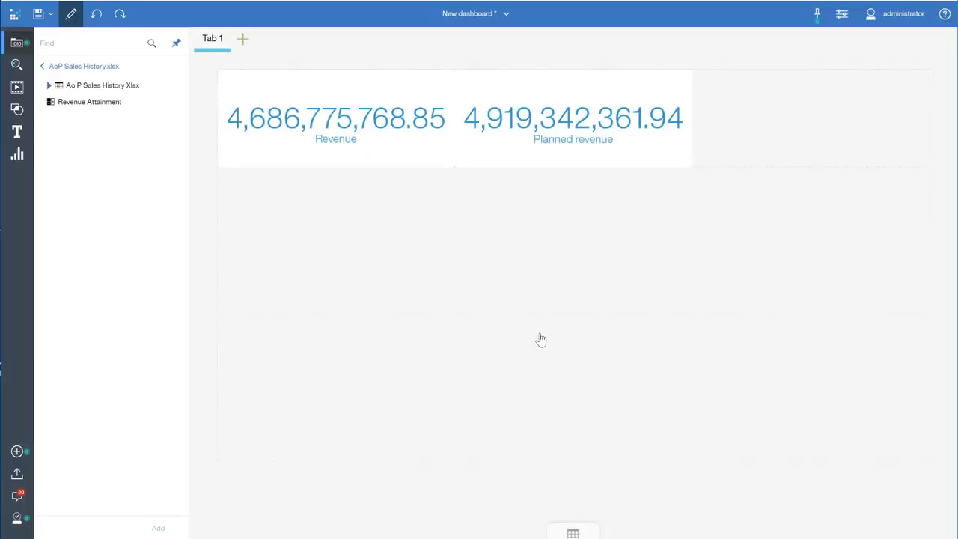
{"action": "left_click", "coordinate": [92, 109]}
{"action": "left_click_drag", "start_coordinate": [84, 107], "coordinate": [815, 122]}
Abbreviate the Revenue and Planned revenue tiles to 4.69B and 4.92B
{"action": "left_click", "coordinate": [49, 85]}
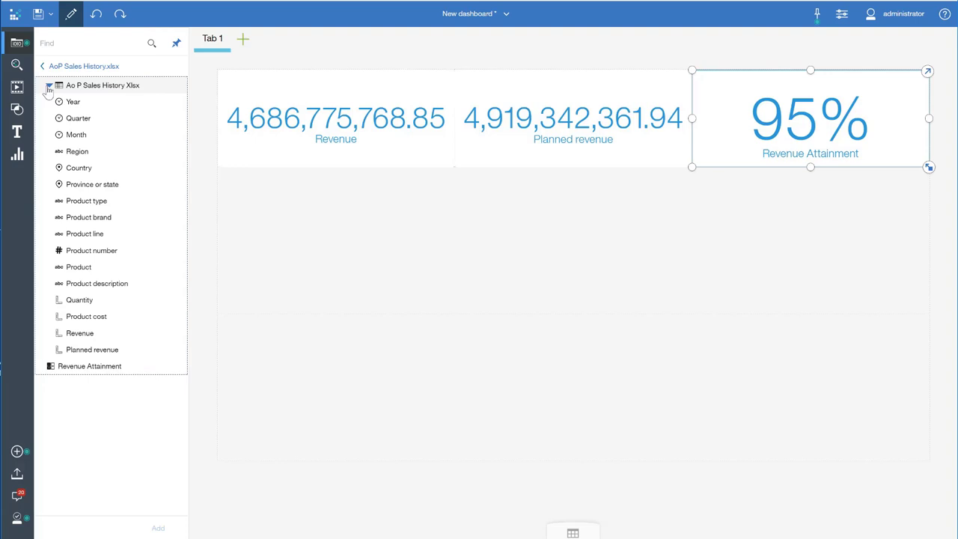
{"action": "left_click", "coordinate": [253, 86]}
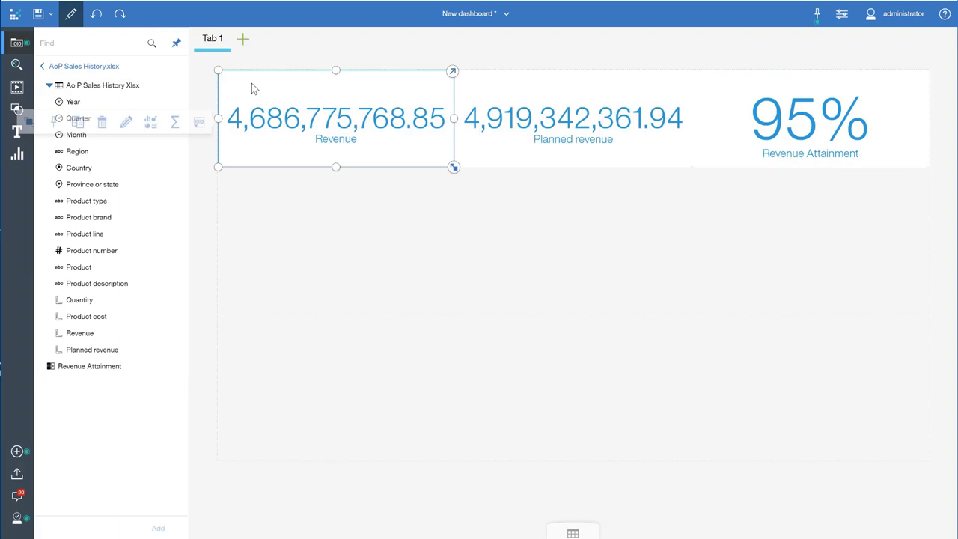
{"action": "left_click", "coordinate": [204, 122]}
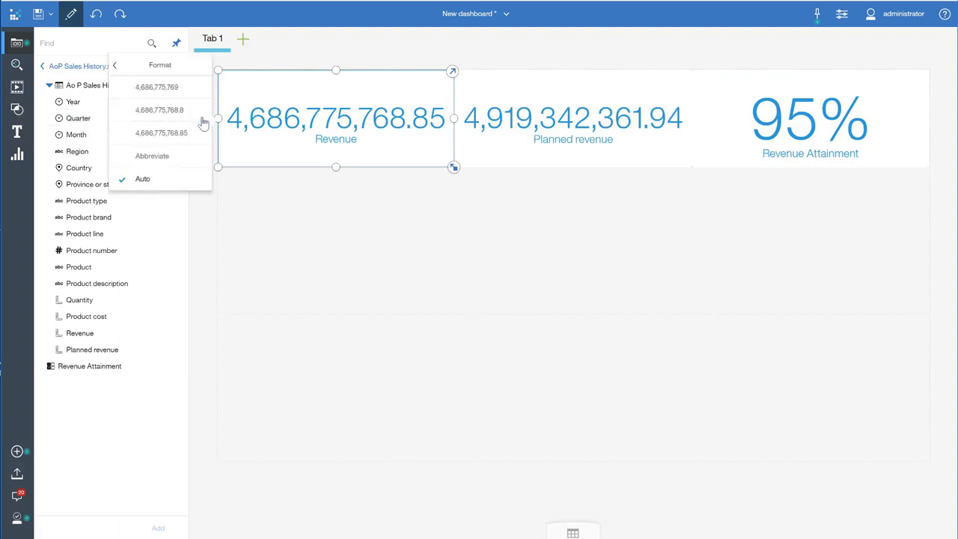
{"action": "left_click", "coordinate": [159, 157]}
{"action": "left_click", "coordinate": [481, 95]}
{"action": "left_click", "coordinate": [431, 122]}
{"action": "left_click", "coordinate": [422, 154]}
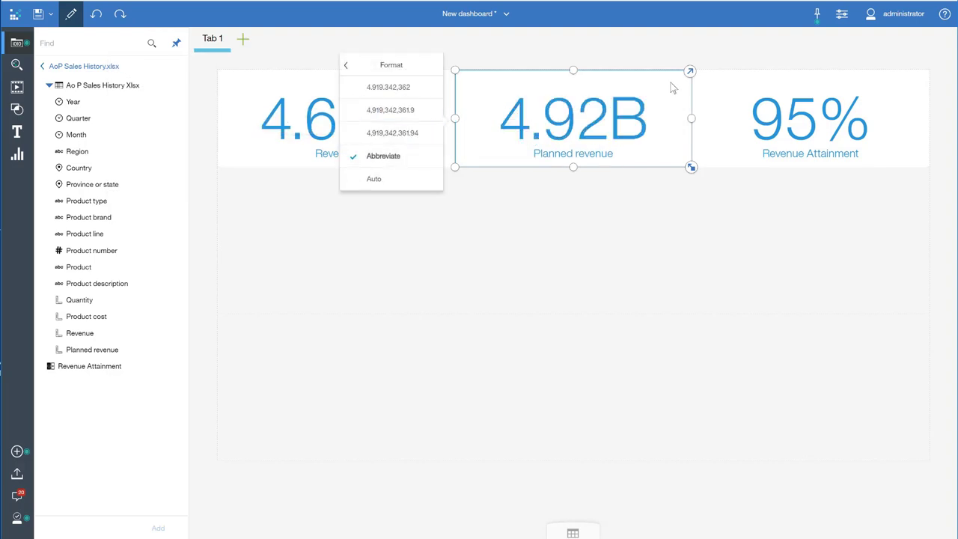
Show the Revenue Attainment tile with one decimal as 95.3%
{"action": "left_click", "coordinate": [730, 92]}
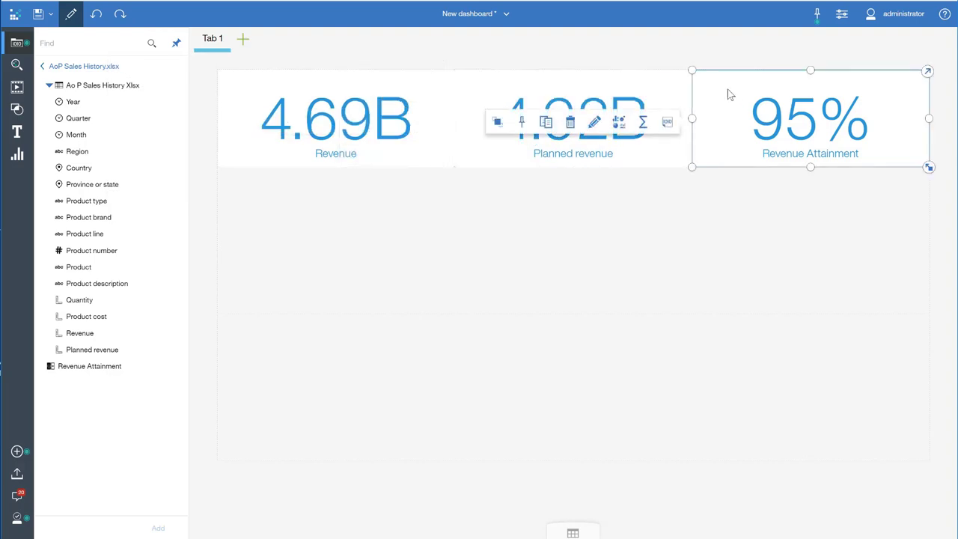
{"action": "left_click", "coordinate": [667, 122]}
{"action": "left_click", "coordinate": [642, 112]}
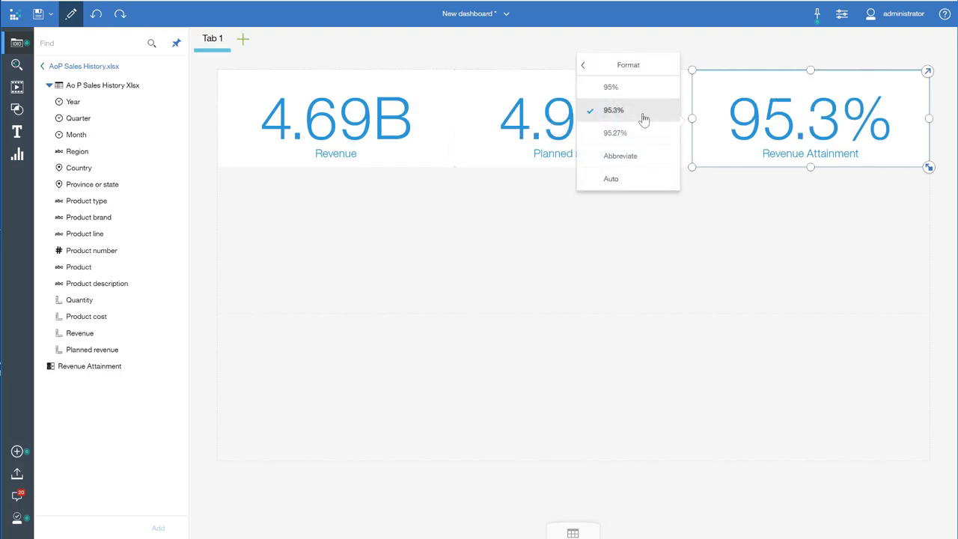
{"action": "left_click", "coordinate": [718, 64]}
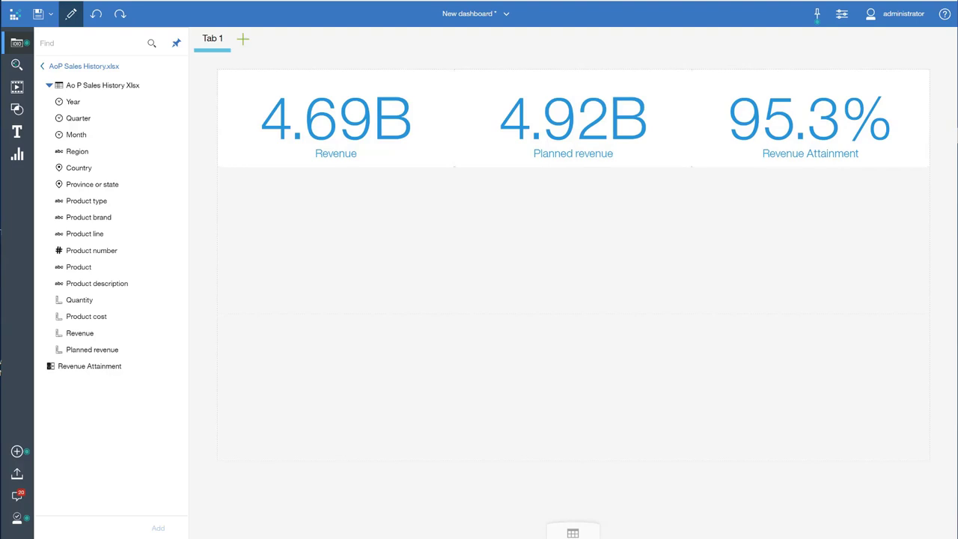
Pin the dashboard from the 95.3% Revenue Attainment tile to My pins
{"action": "left_click", "coordinate": [799, 125]}
{"action": "left_click", "coordinate": [738, 152]}
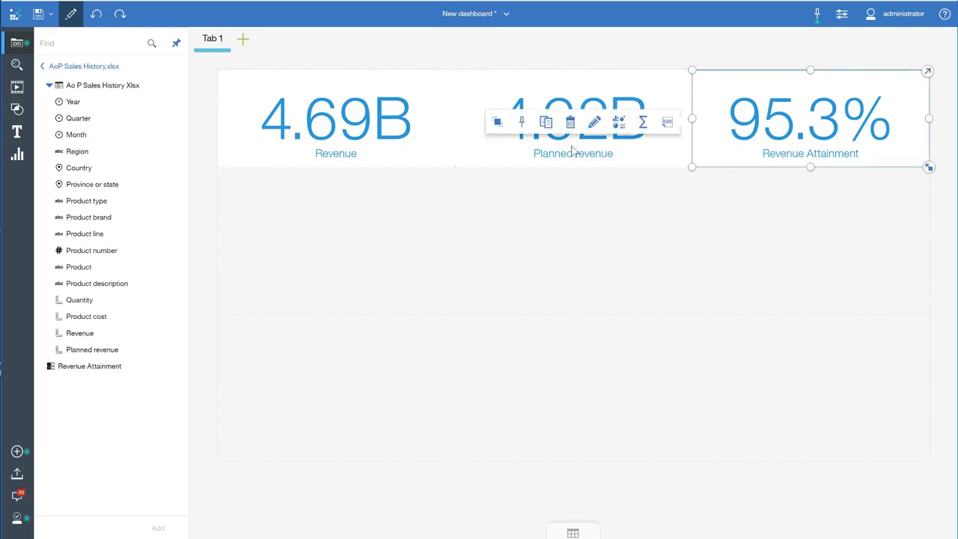
{"action": "left_click", "coordinate": [522, 122]}
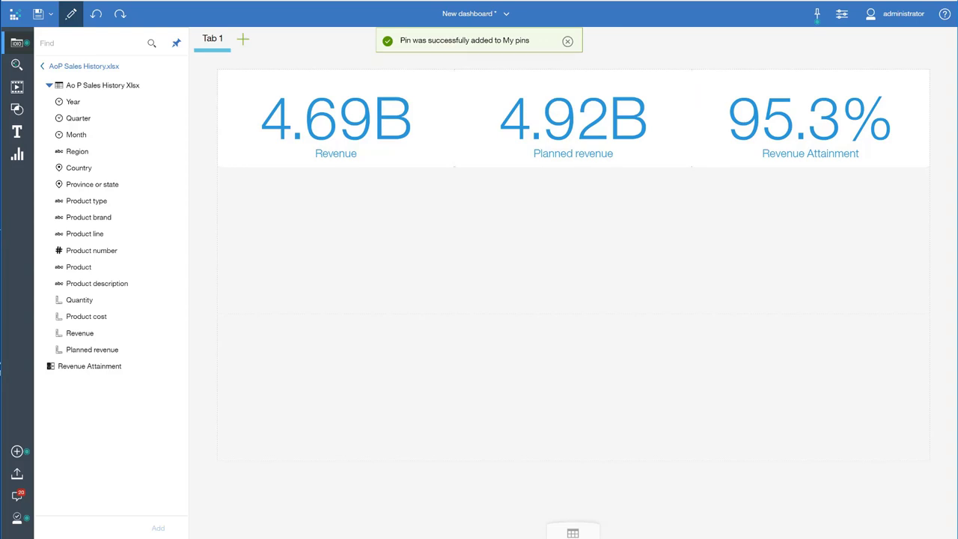
{"action": "left_click", "coordinate": [89, 366]}
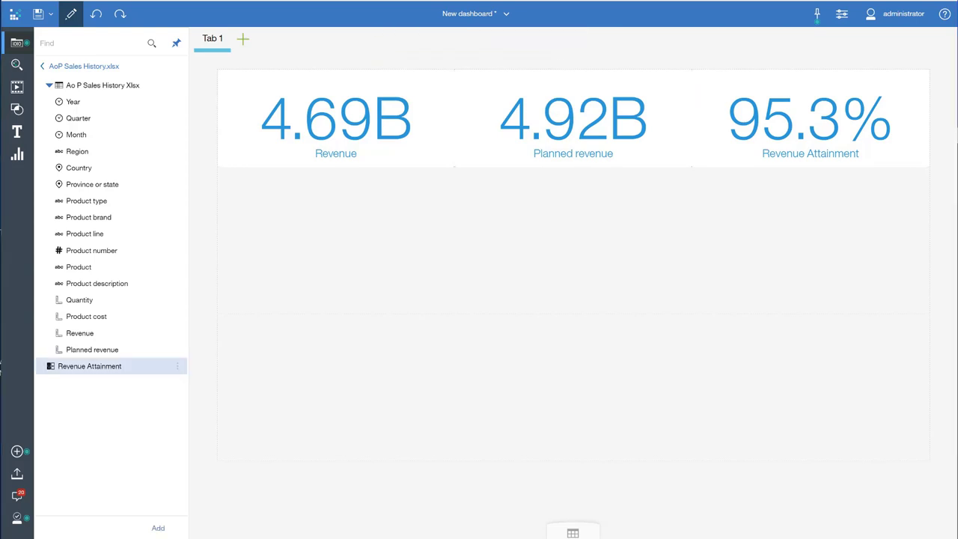
Create a Revenue by Country map below the three tiles and widen it
{"action": "left_click", "coordinate": [84, 170]}
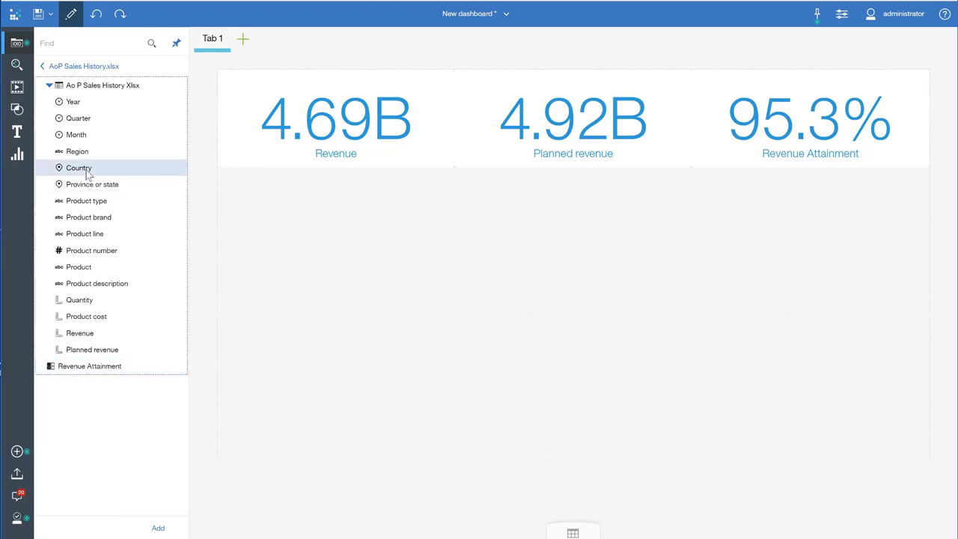
{"action": "left_click", "coordinate": [82, 335], "text": "ctrl"}
{"action": "left_click_drag", "start_coordinate": [82, 335], "coordinate": [249, 193]}
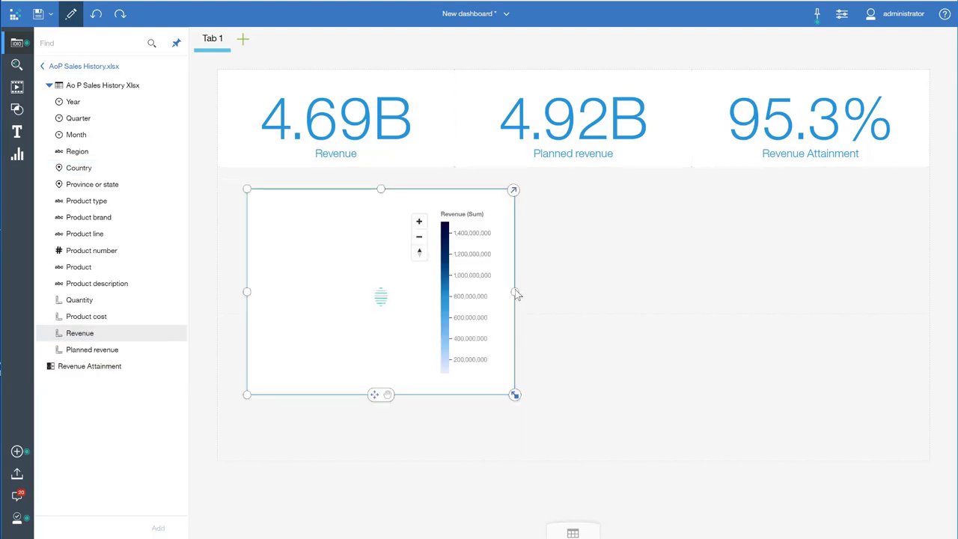
{"action": "left_click_drag", "start_coordinate": [514, 291], "coordinate": [603, 299]}
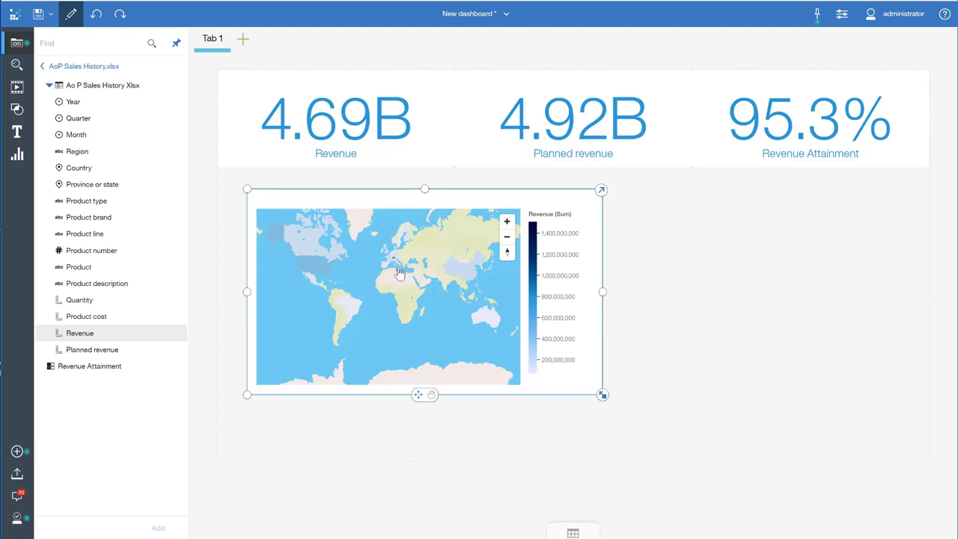
{"action": "mouse_move", "coordinate": [395, 264]}
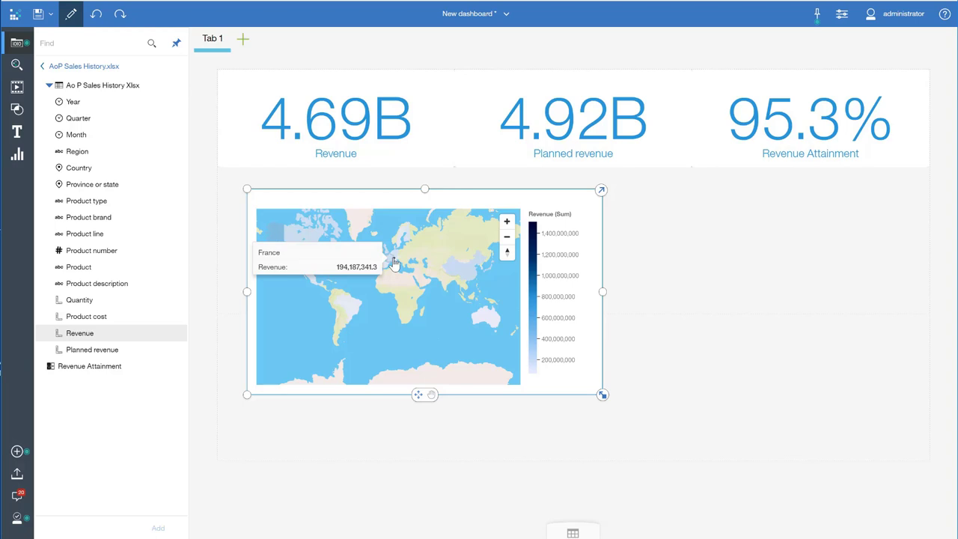
{"action": "scroll", "coordinate": [394, 264], "scroll_direction": "up", "scroll_amount": 1}
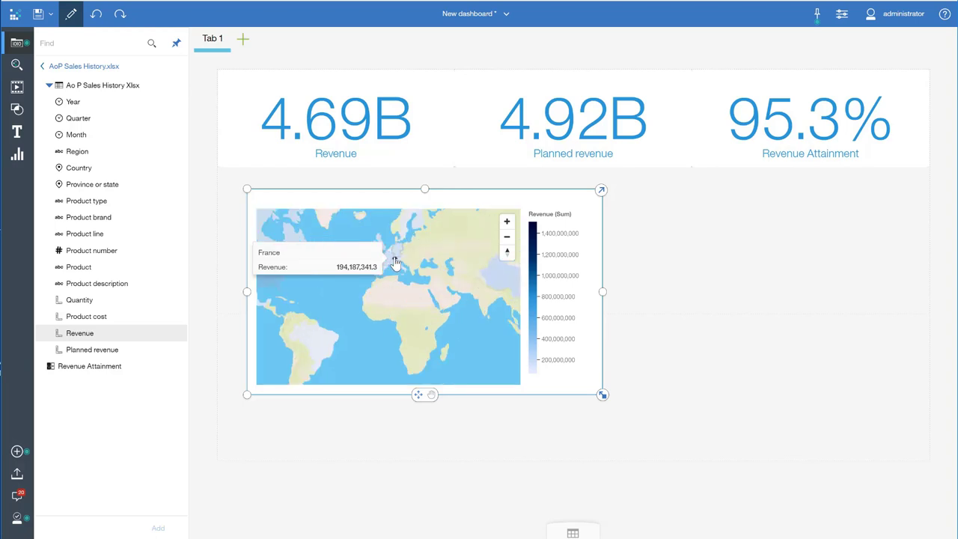
{"action": "scroll", "coordinate": [394, 263], "scroll_direction": "up", "scroll_amount": 3}
{"action": "scroll", "coordinate": [399, 270], "scroll_direction": "up", "scroll_amount": 3}
{"action": "scroll", "coordinate": [399, 271], "scroll_direction": "up", "scroll_amount": 3}
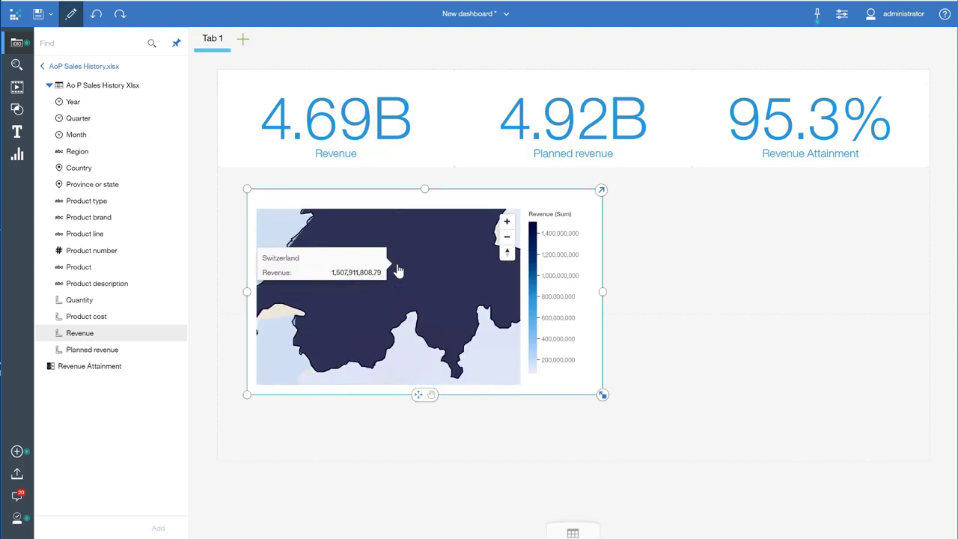
{"action": "left_click", "coordinate": [665, 260]}
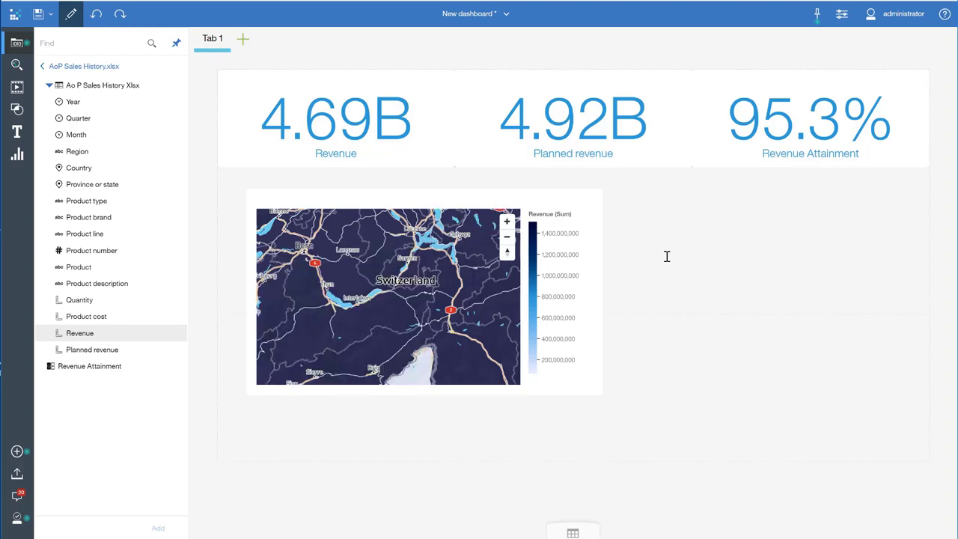
Add Revenue Attainment bubbles to the map and abbreviate its Revenue legend
{"action": "left_click_drag", "start_coordinate": [116, 366], "coordinate": [427, 295]}
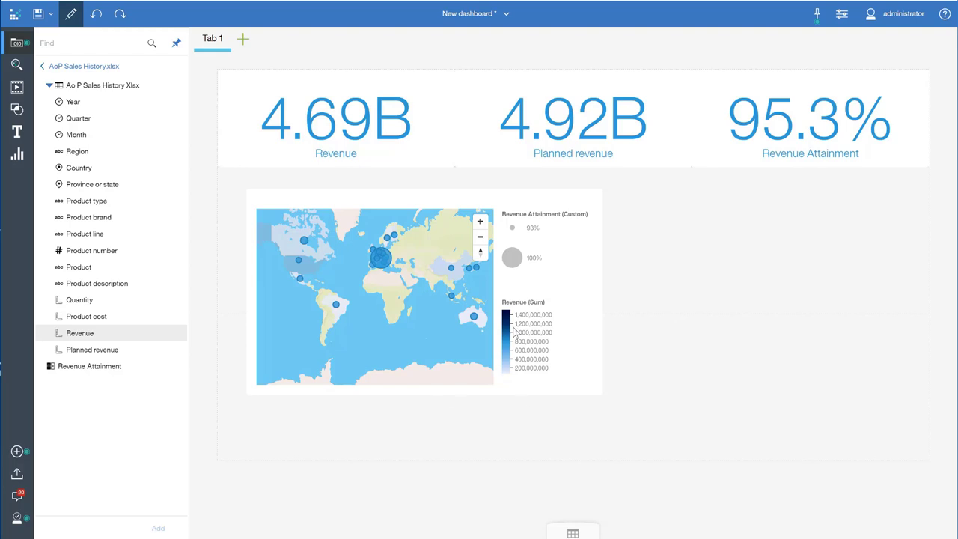
{"action": "left_click", "coordinate": [532, 309]}
{"action": "left_click", "coordinate": [533, 309]}
{"action": "left_click", "coordinate": [607, 317]}
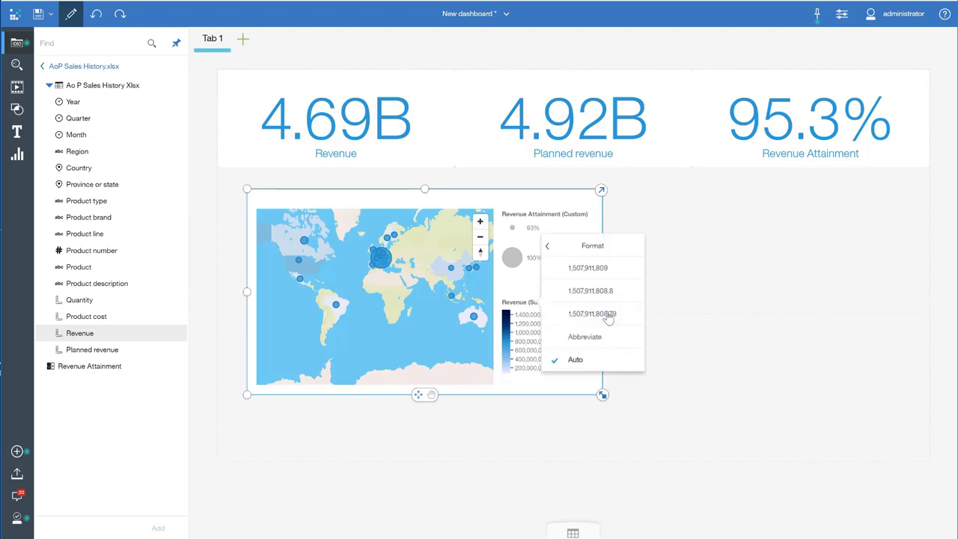
{"action": "left_click", "coordinate": [605, 338]}
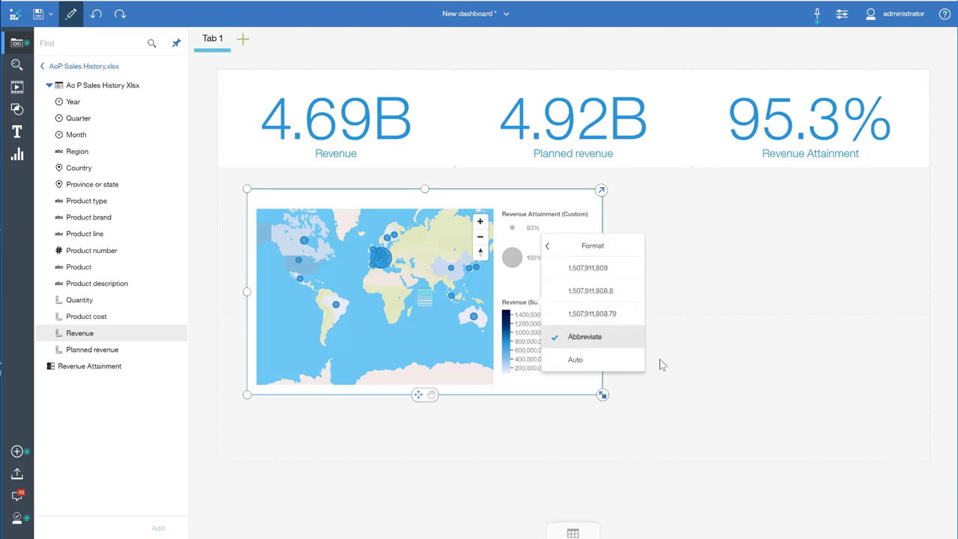
{"action": "left_click", "coordinate": [667, 388]}
Move the map up against the KPI tiles, widen it leftward and make it shorter
{"action": "left_click", "coordinate": [426, 192]}
{"action": "left_click_drag", "start_coordinate": [426, 188], "coordinate": [421, 173]}
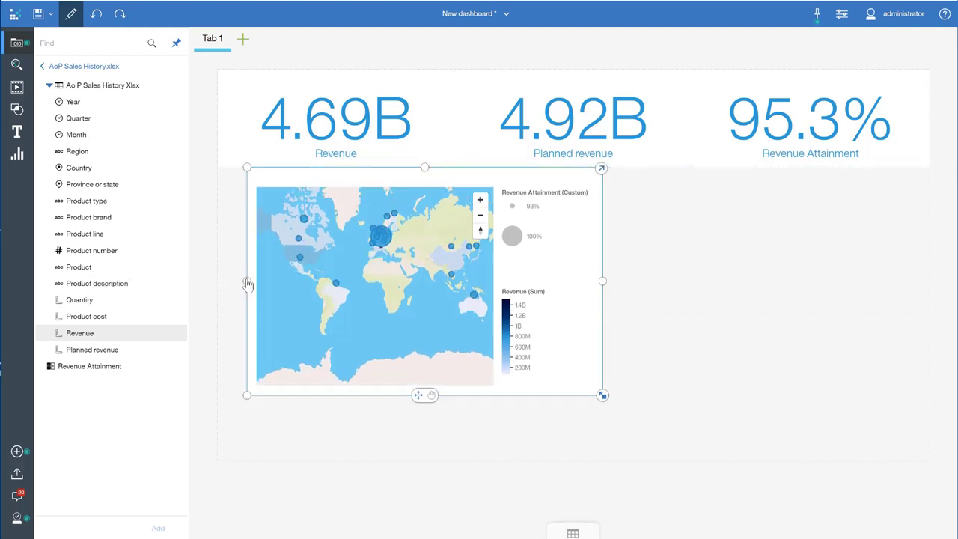
{"action": "left_click_drag", "start_coordinate": [248, 281], "coordinate": [219, 273]}
{"action": "left_click_drag", "start_coordinate": [414, 397], "coordinate": [414, 338]}
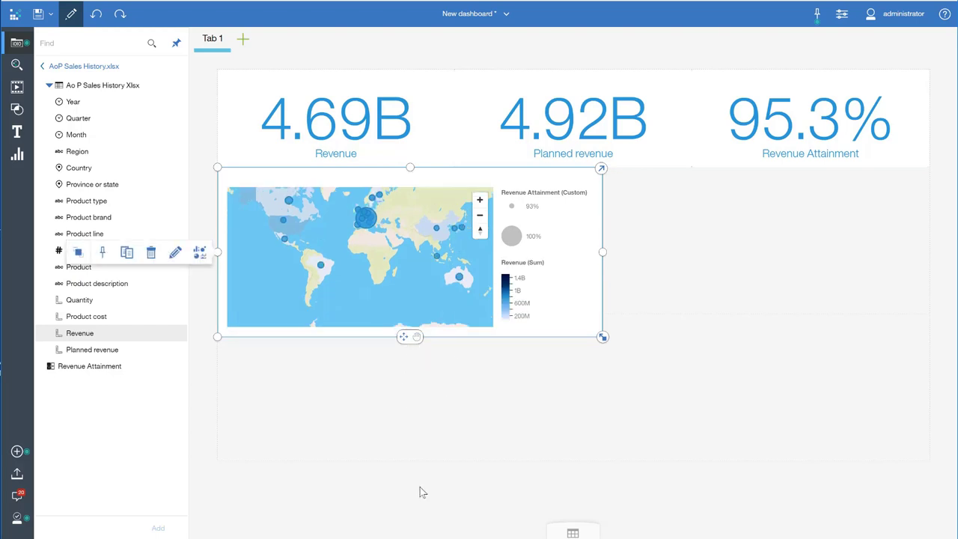
{"action": "left_click", "coordinate": [426, 461]}
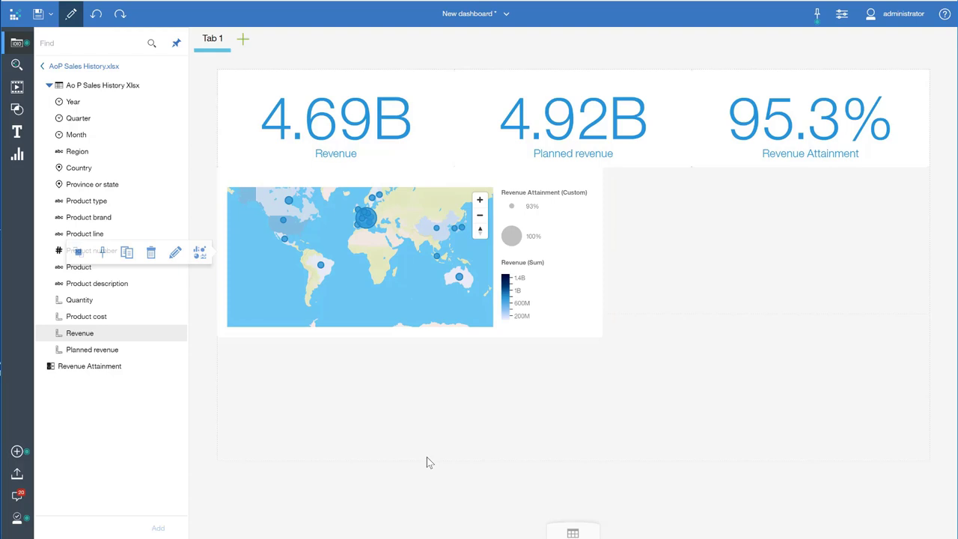
Search 'Revenues by year' on AoP Sales History.xlsx and add the resulting 2010–2013 revenue chart
{"action": "left_click", "coordinate": [17, 65]}
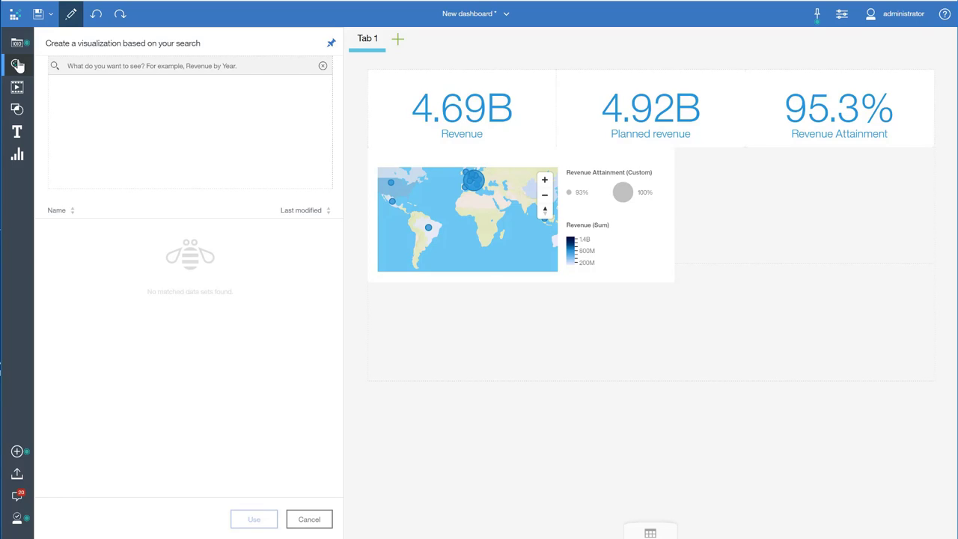
{"action": "left_click", "coordinate": [105, 68]}
{"action": "type", "text": "Revenues by year"}
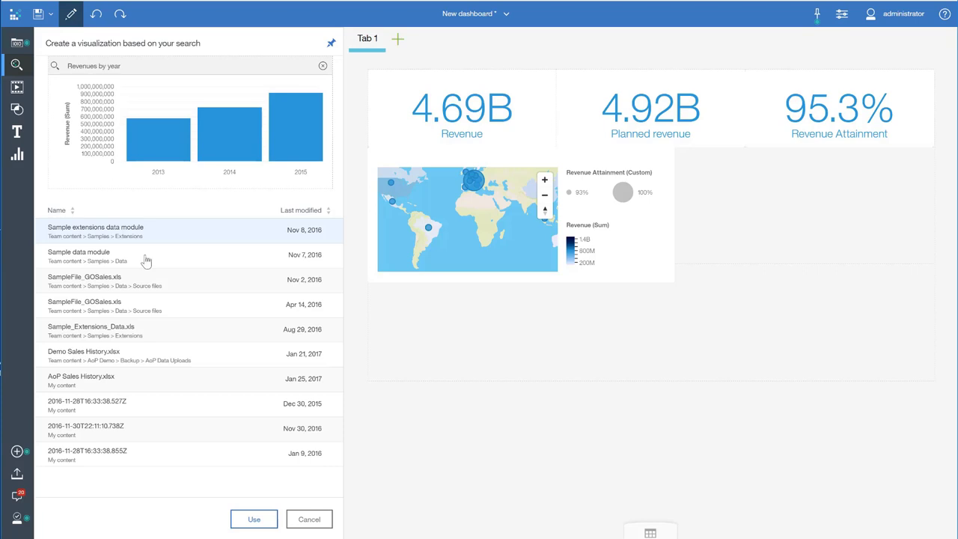
{"action": "left_click", "coordinate": [181, 383]}
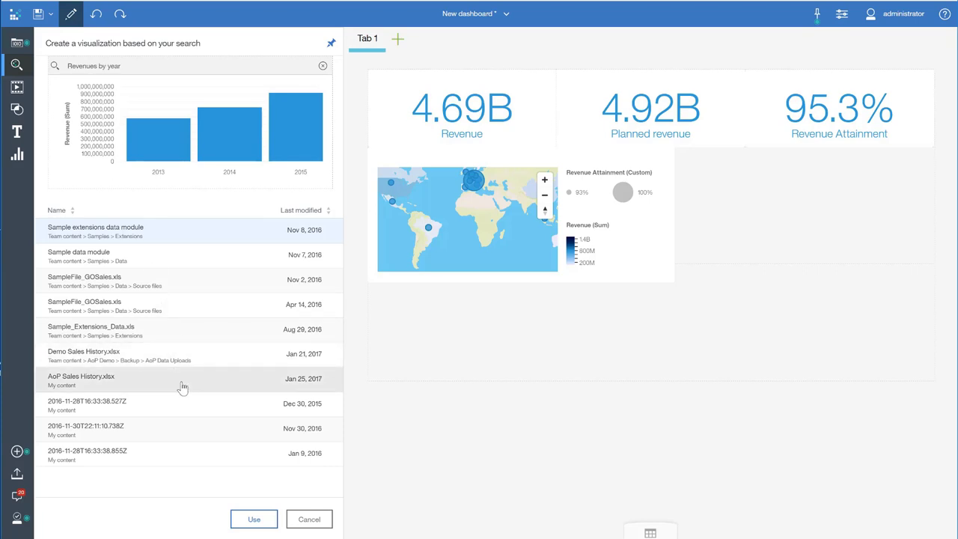
{"action": "left_click", "coordinate": [253, 518]}
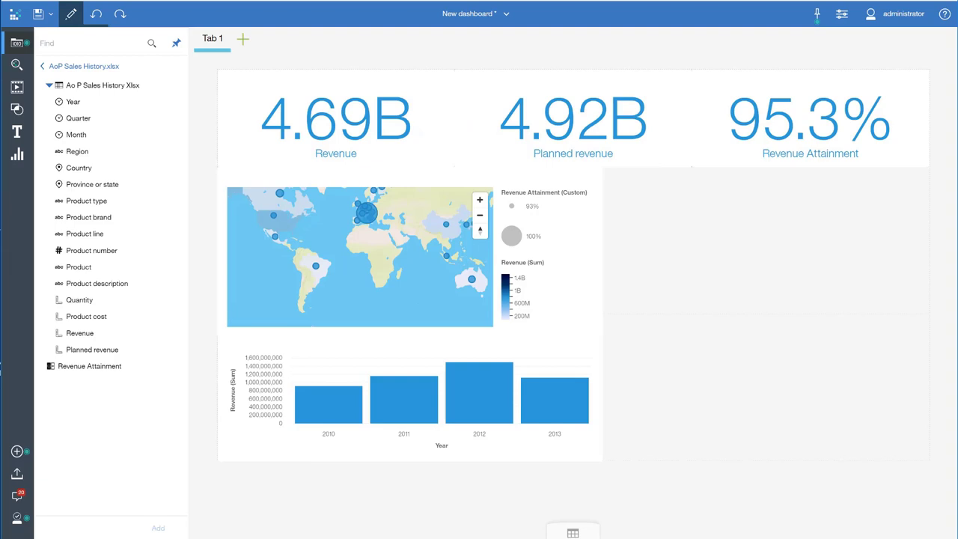
Split the revenue chart by Product line and convert it to a heatmap
{"action": "left_click_drag", "start_coordinate": [79, 235], "coordinate": [423, 399]}
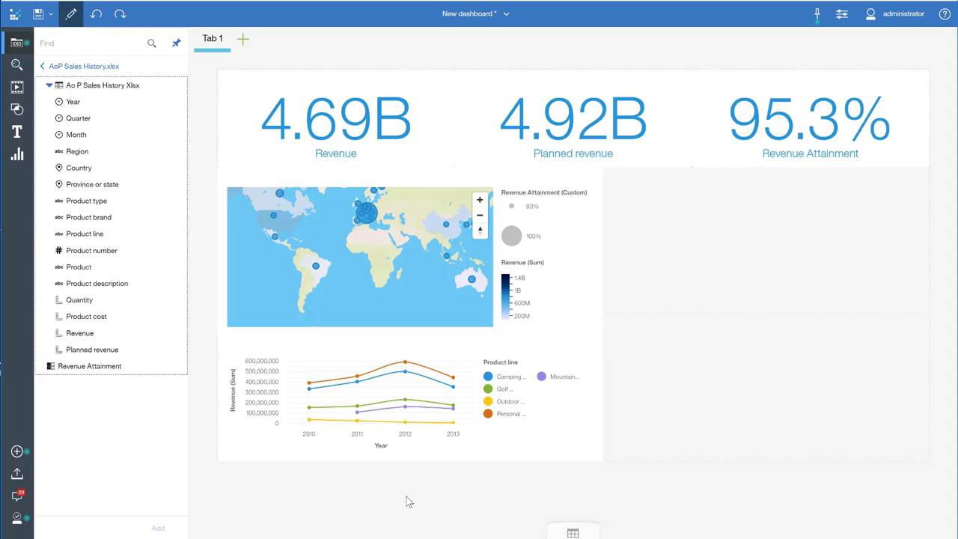
{"action": "left_click", "coordinate": [254, 448]}
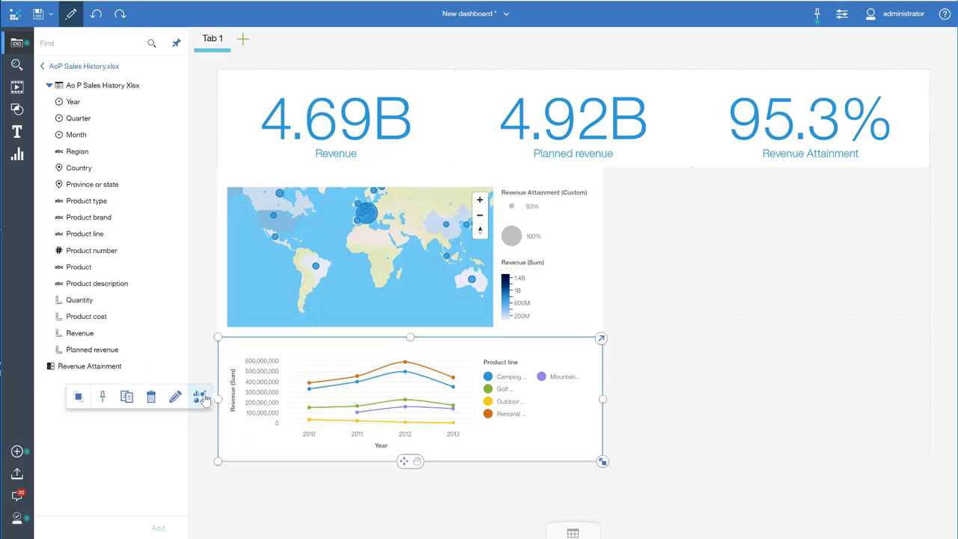
{"action": "left_click", "coordinate": [199, 397]}
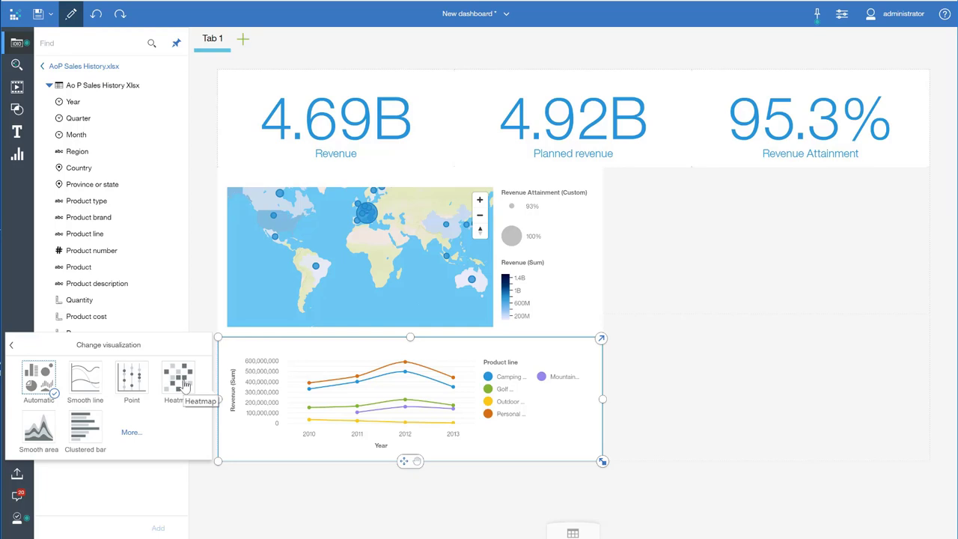
{"action": "left_click", "coordinate": [184, 384]}
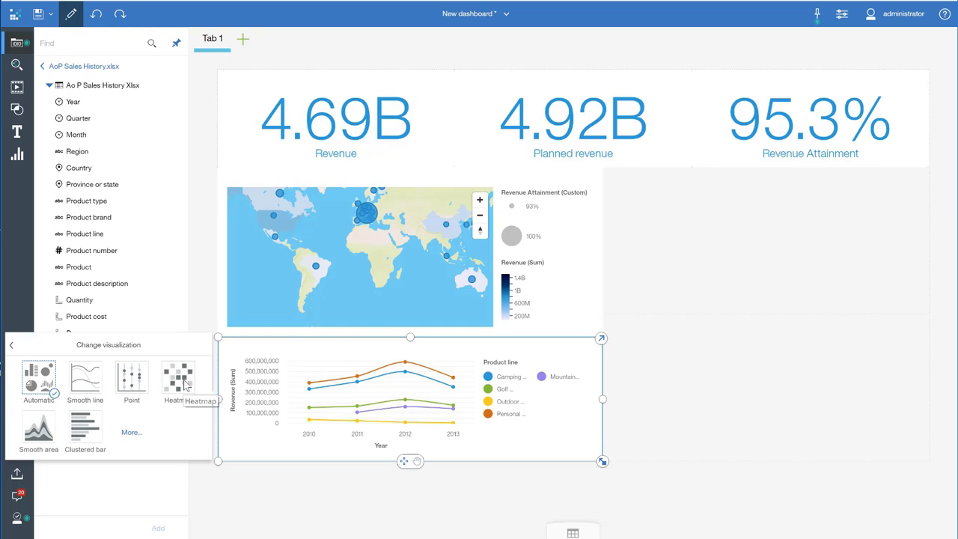
{"action": "left_click", "coordinate": [226, 526]}
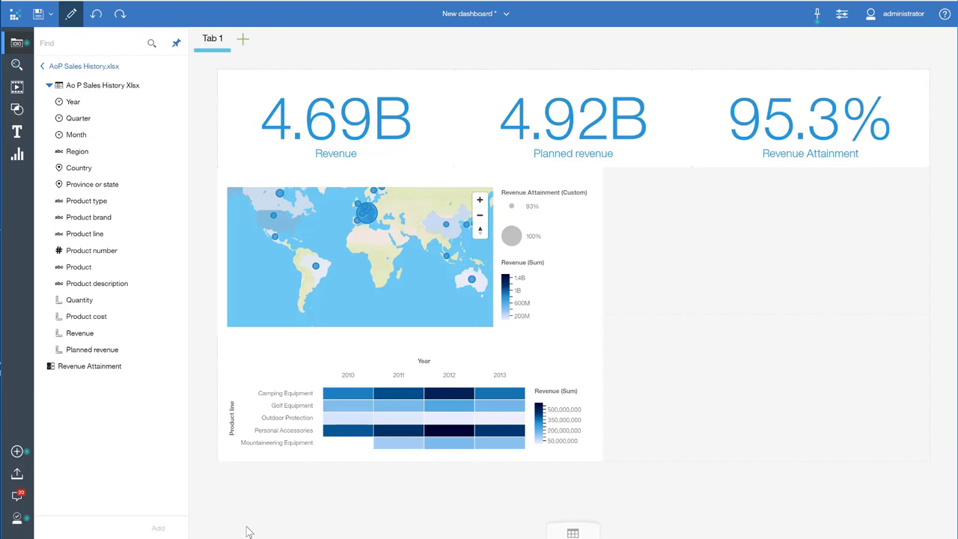
Pin the Revenue by Product line and Year heatmap for later reuse
{"action": "left_click", "coordinate": [343, 454]}
{"action": "mouse_move", "coordinate": [522, 422]}
{"action": "mouse_move", "coordinate": [500, 399]}
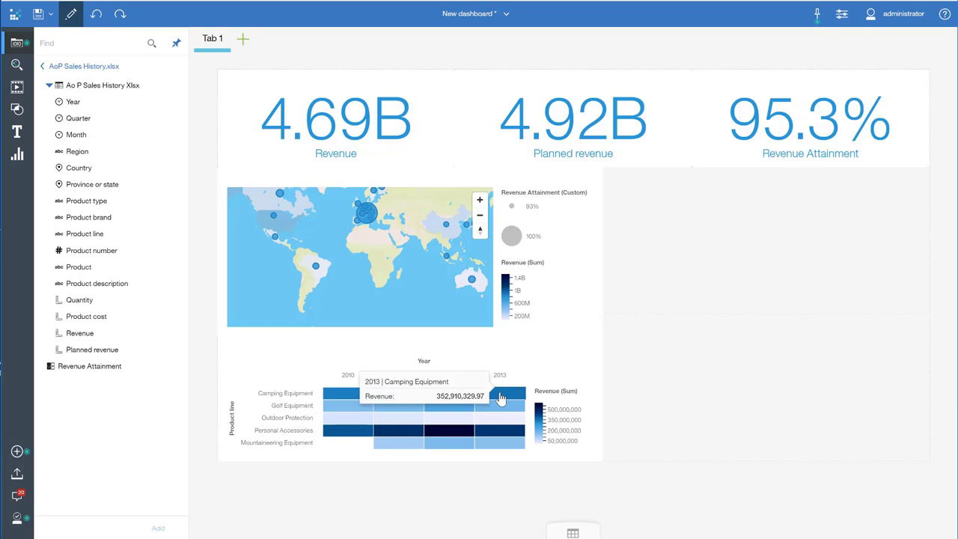
{"action": "left_click", "coordinate": [236, 362]}
{"action": "left_click", "coordinate": [103, 397]}
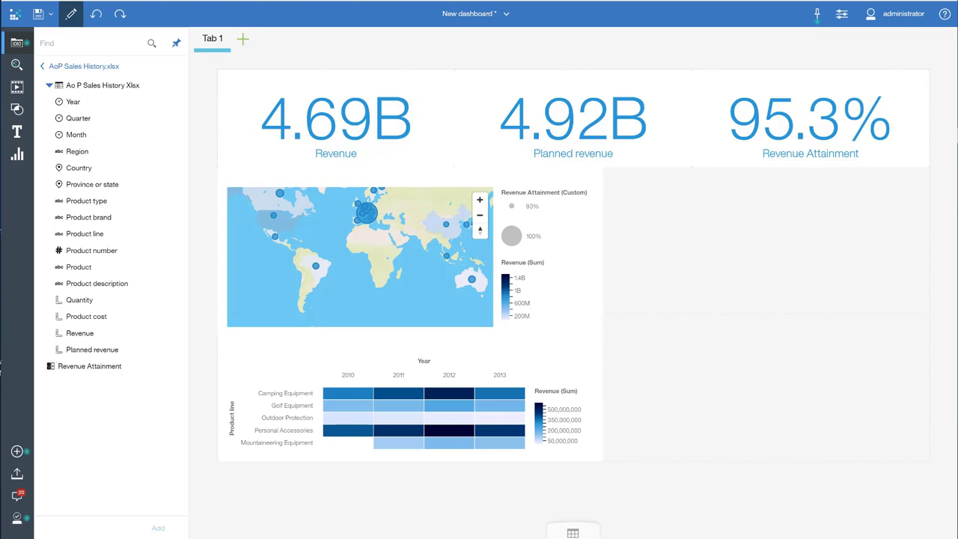
Add a clustered bar chart with Product type on the Y axis and Revenue as the bar value
{"action": "left_click", "coordinate": [18, 154]}
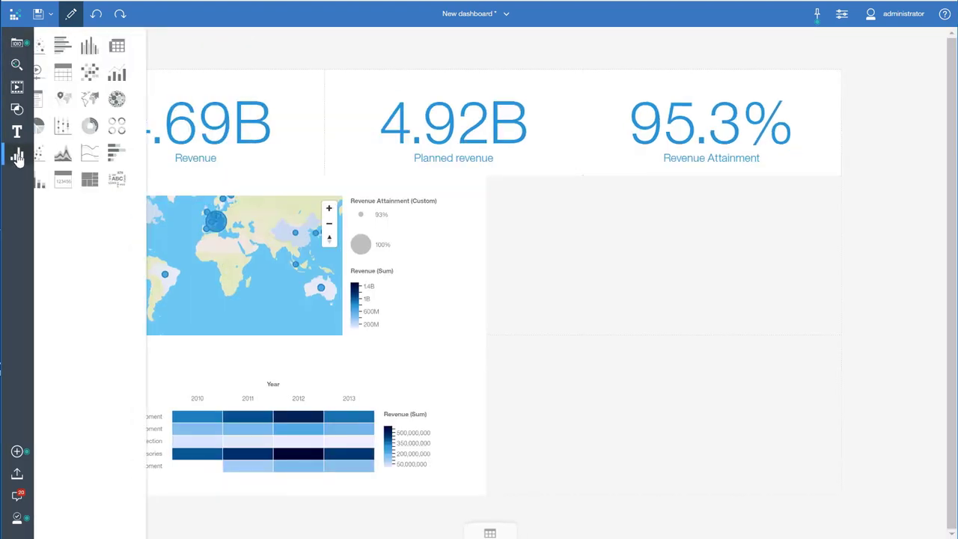
{"action": "left_click_drag", "start_coordinate": [82, 45], "coordinate": [488, 189]}
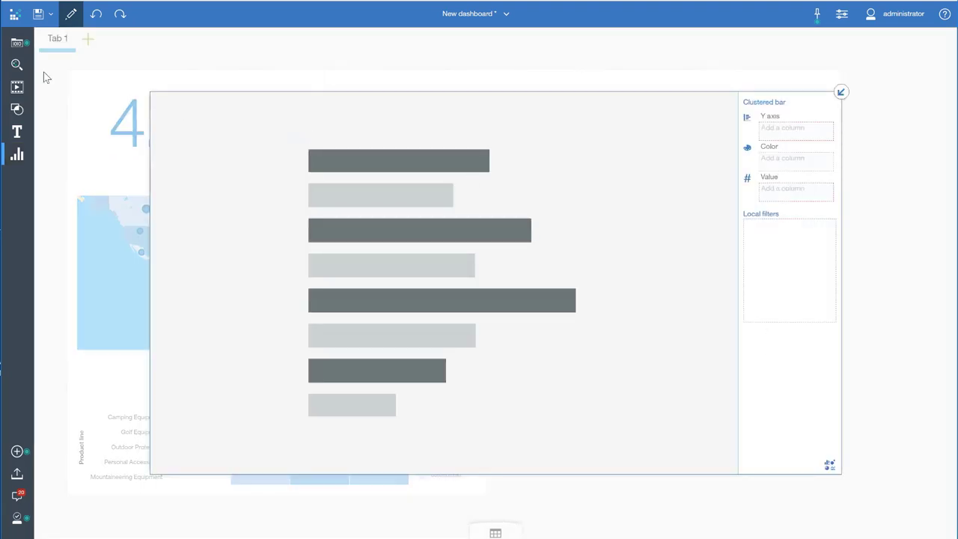
{"action": "left_click", "coordinate": [17, 43]}
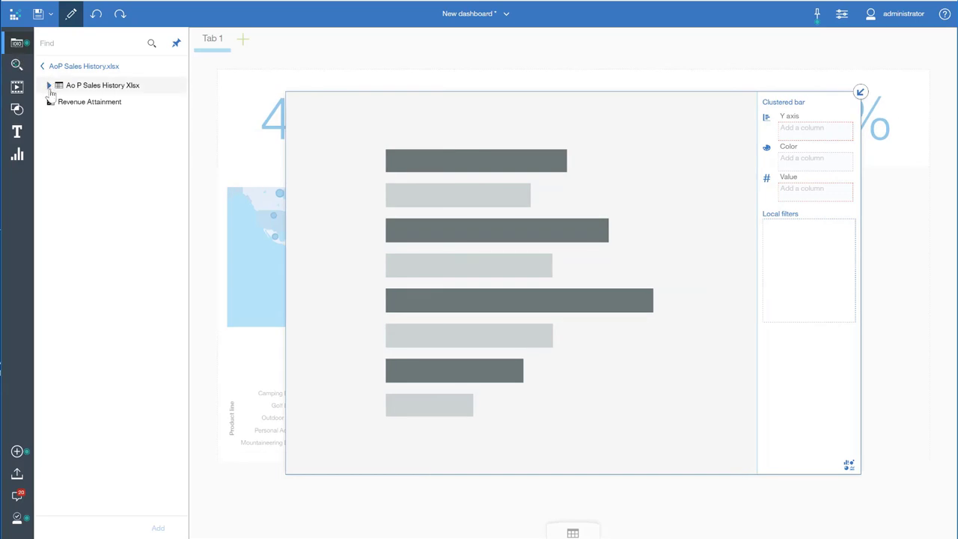
{"action": "left_click", "coordinate": [49, 86]}
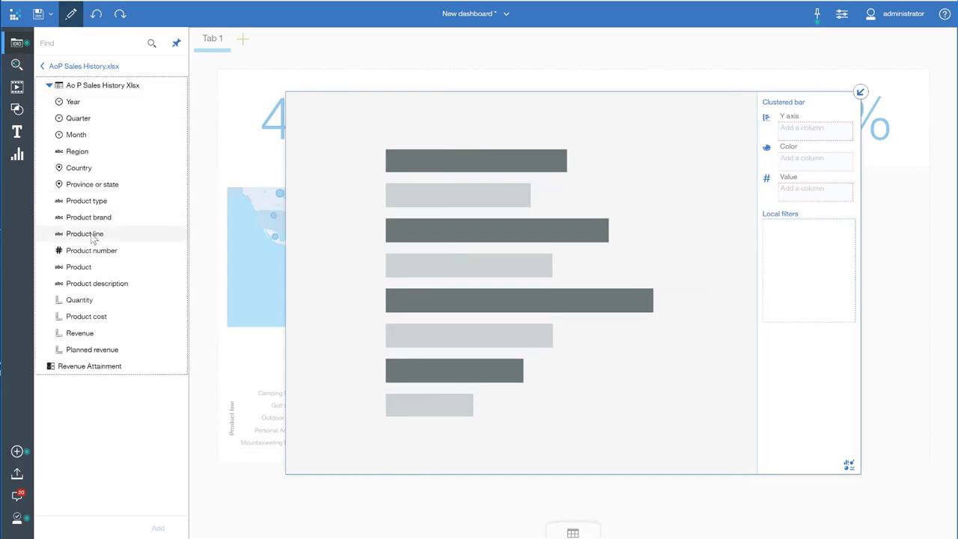
{"action": "left_click_drag", "start_coordinate": [93, 201], "coordinate": [792, 132]}
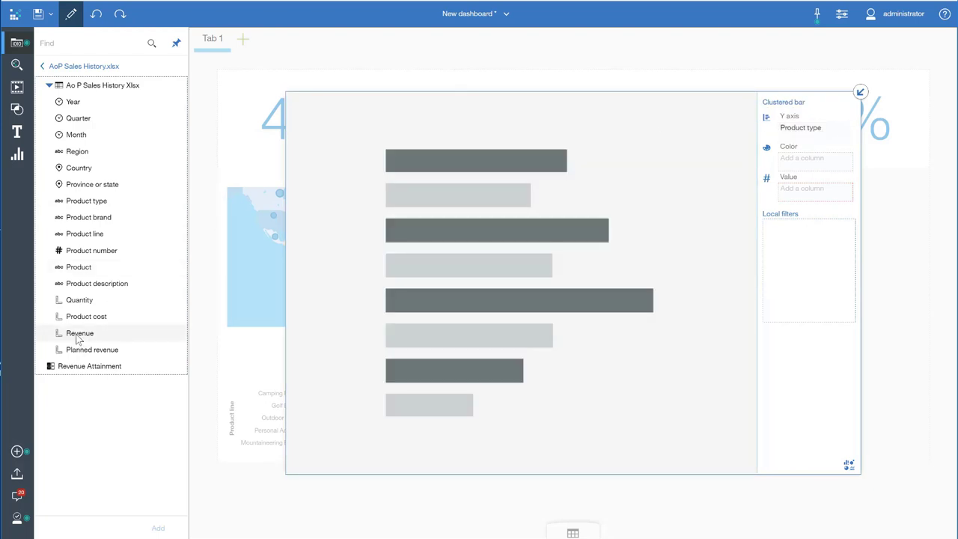
{"action": "left_click_drag", "start_coordinate": [77, 339], "coordinate": [809, 188]}
{"action": "left_click_drag", "start_coordinate": [710, 221], "coordinate": [802, 189]}
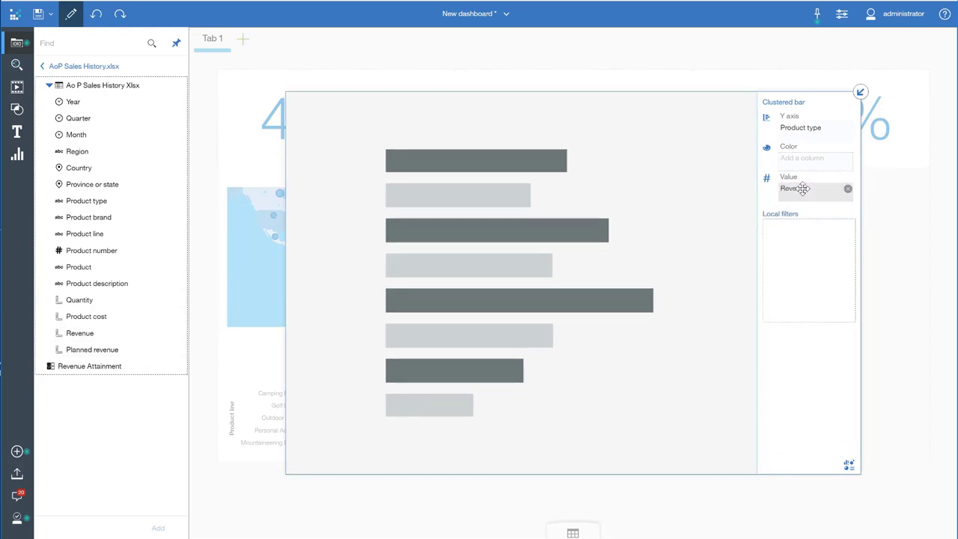
{"action": "left_click", "coordinate": [861, 92]}
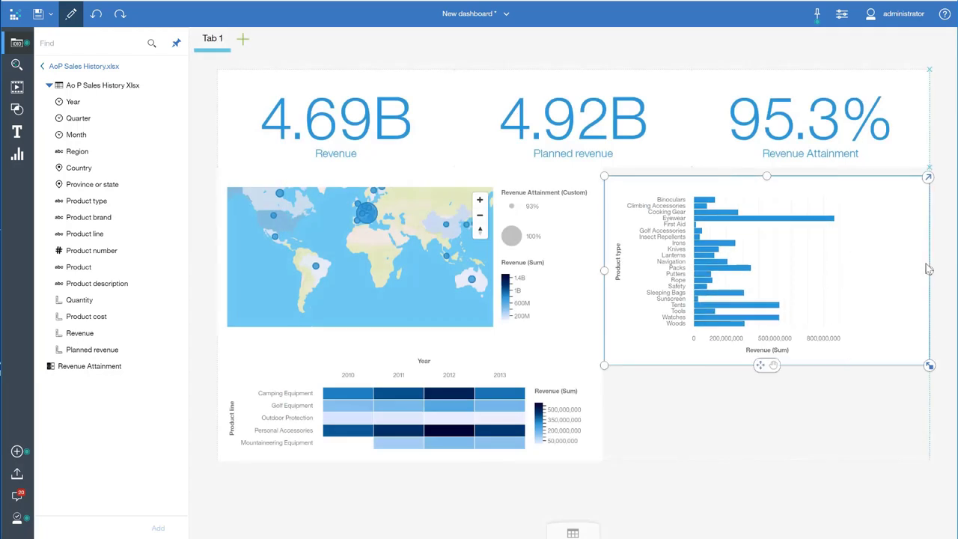
Make the bar chart taller and sort product types by revenue, descending
{"action": "left_click_drag", "start_coordinate": [766, 364], "coordinate": [765, 459]}
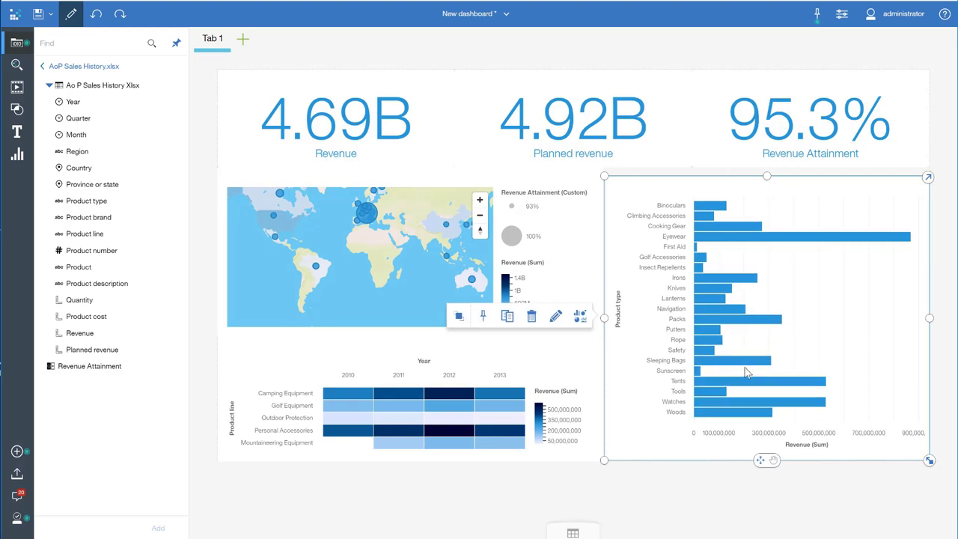
{"action": "left_click", "coordinate": [790, 443]}
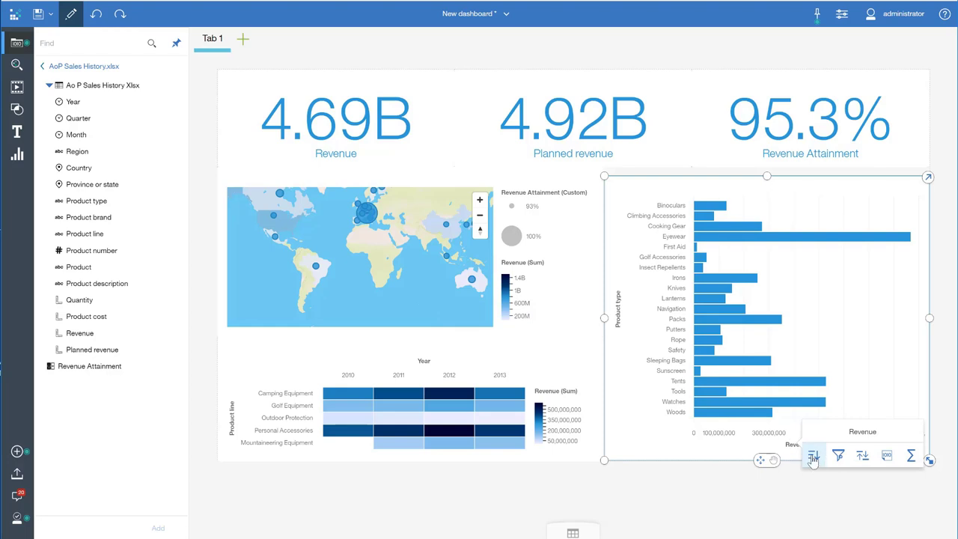
{"action": "left_click", "coordinate": [815, 456]}
{"action": "left_click", "coordinate": [848, 462]}
{"action": "left_click", "coordinate": [704, 491]}
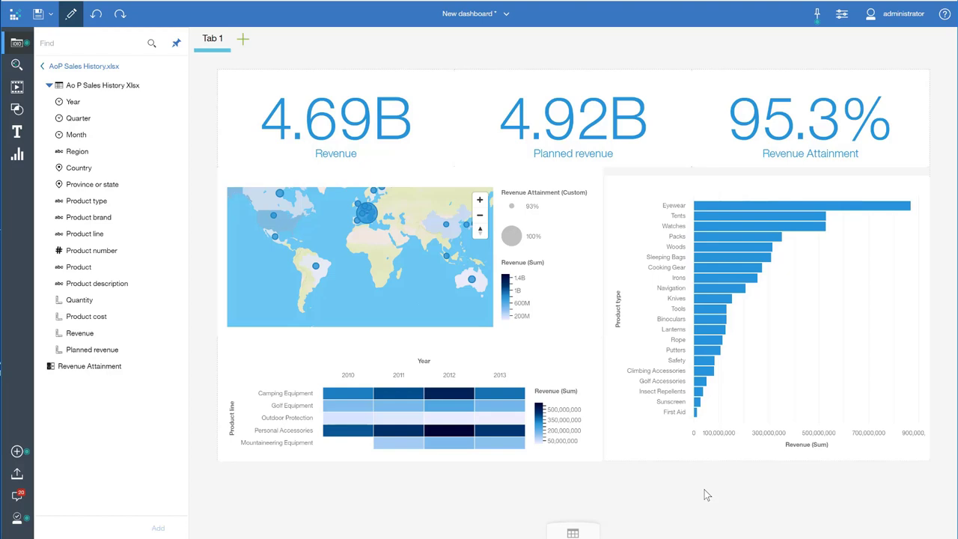
Limit the bar chart to the bottom 5 product types
{"action": "left_click", "coordinate": [805, 449]}
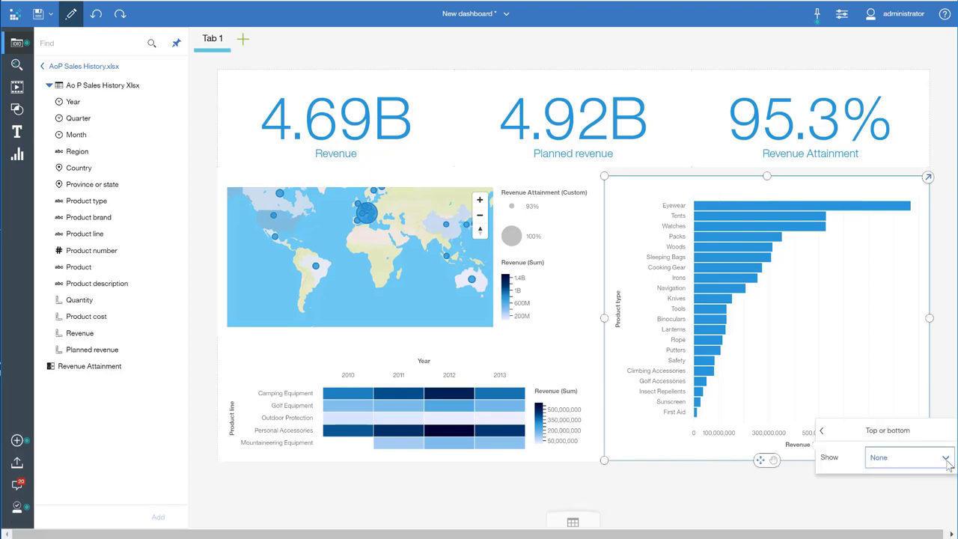
{"action": "left_click", "coordinate": [945, 458]}
{"action": "left_click", "coordinate": [918, 491]}
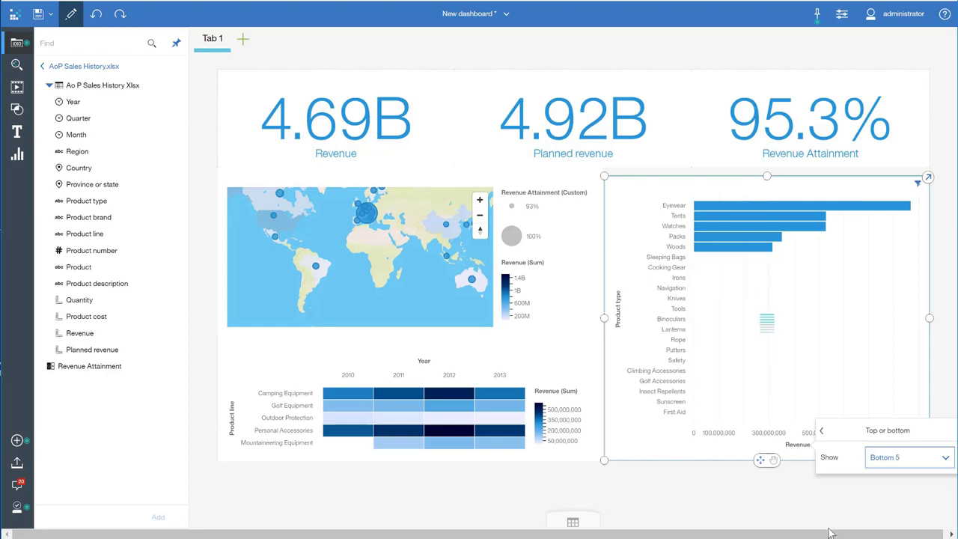
{"action": "left_click", "coordinate": [799, 526]}
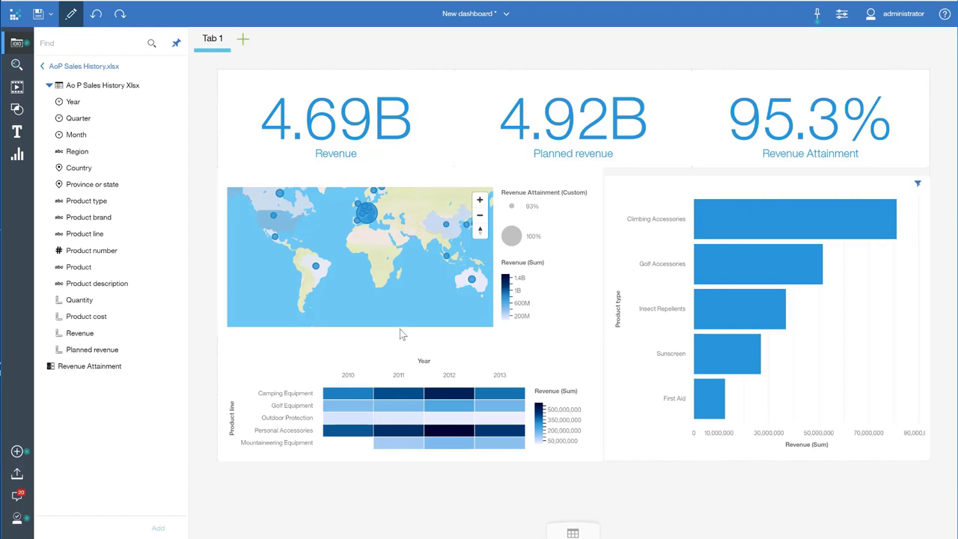
Filter the dashboard from the heatmap's Camping Equipment row, giving 1.59B revenue and 93.3% attainment
{"action": "left_click", "coordinate": [298, 397]}
{"action": "left_click", "coordinate": [298, 394]}
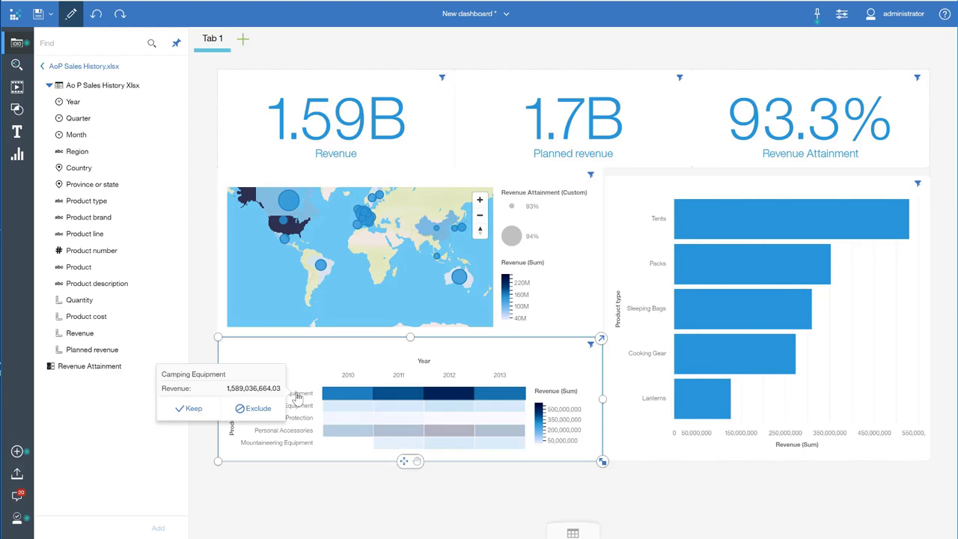
{"action": "left_click", "coordinate": [656, 408]}
{"action": "left_click", "coordinate": [638, 425]}
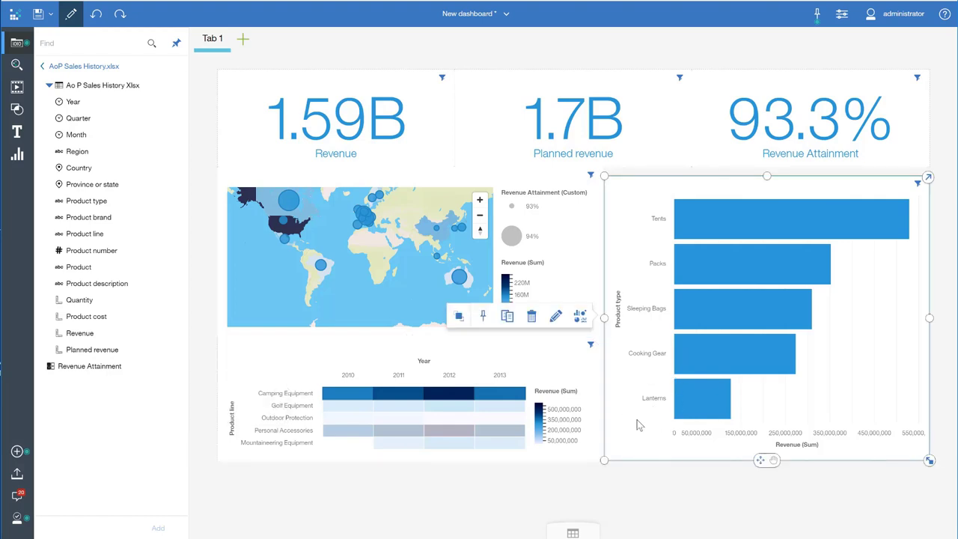
Pin the filtered product-type bar chart and rename Tab 1 to 'Sales Performance'
{"action": "left_click", "coordinate": [483, 316]}
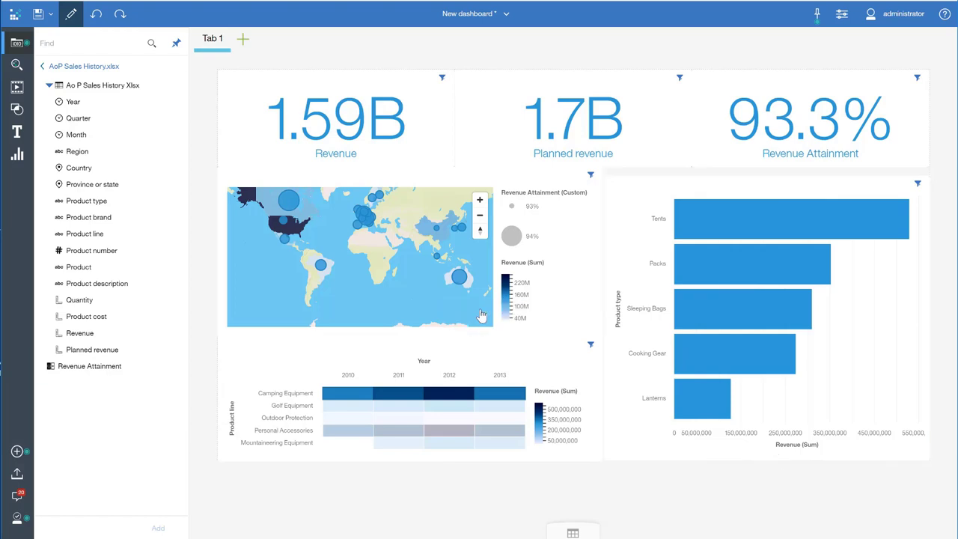
{"action": "double_click", "coordinate": [211, 39]}
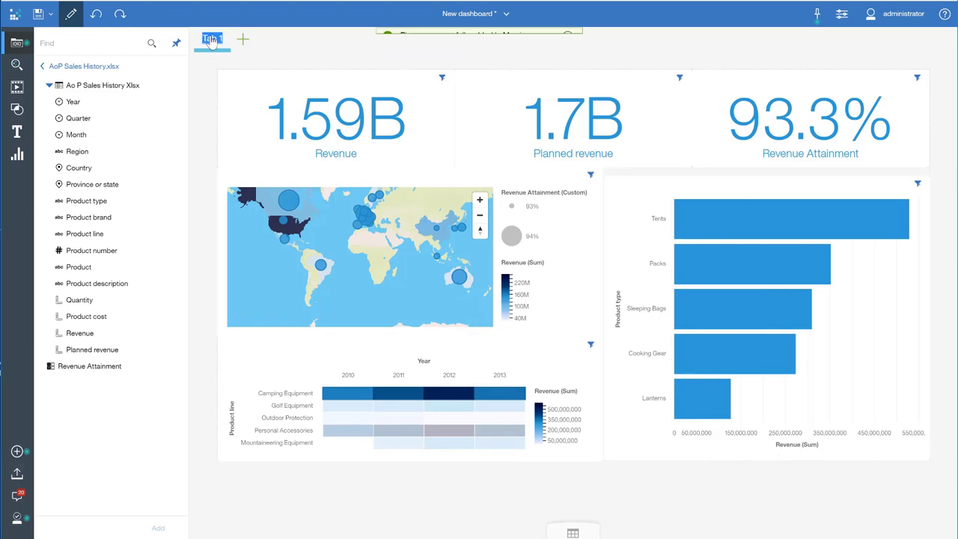
{"action": "key", "text": "BackSpace"}
{"action": "type", "text": "Sales"}
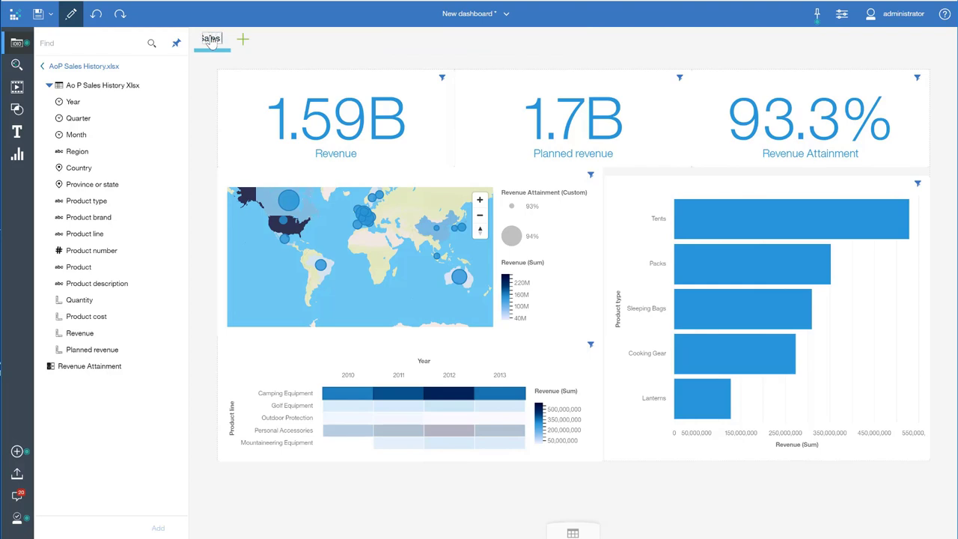
{"action": "type", "text": " Revenue Variance"}
{"action": "key", "text": "Return"}
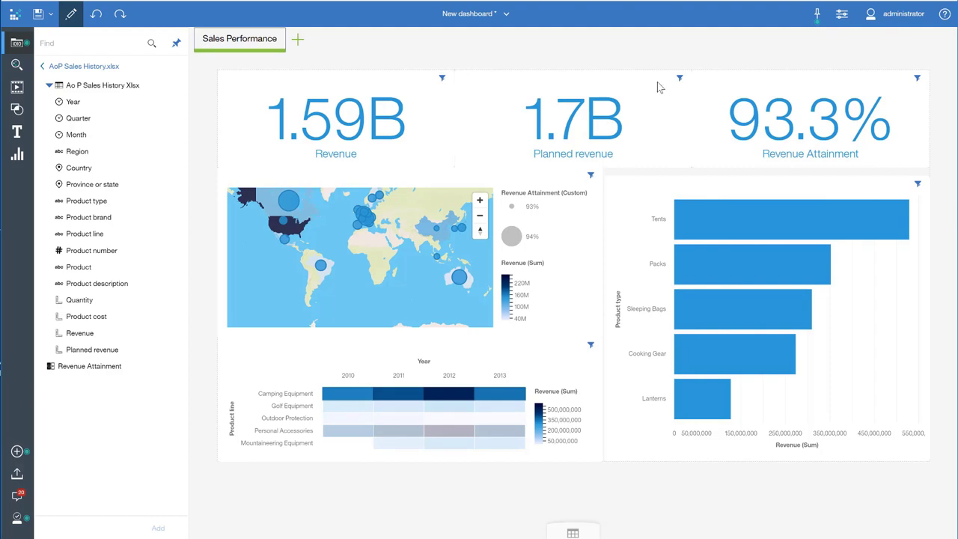
Add a tab using the four-panels-over-one layout and name it 'Camping Equipment'
{"action": "left_click", "coordinate": [781, 132]}
{"action": "left_click", "coordinate": [297, 40]}
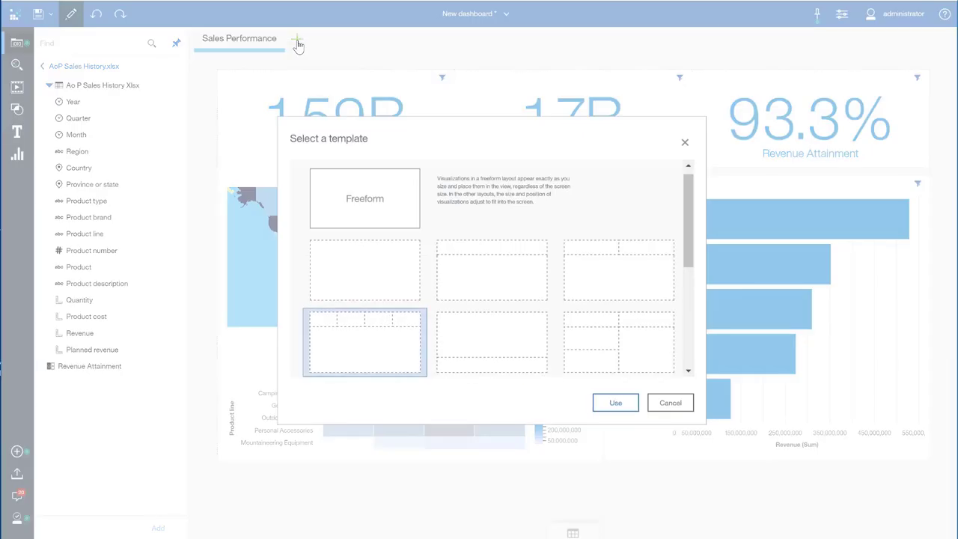
{"action": "left_click", "coordinate": [611, 410]}
{"action": "double_click", "coordinate": [302, 41]}
{"action": "type", "text": "Region"}
{"action": "type", "text": " Equ"}
{"action": "type", "text": "ipment"}
{"action": "key", "text": "Return"}
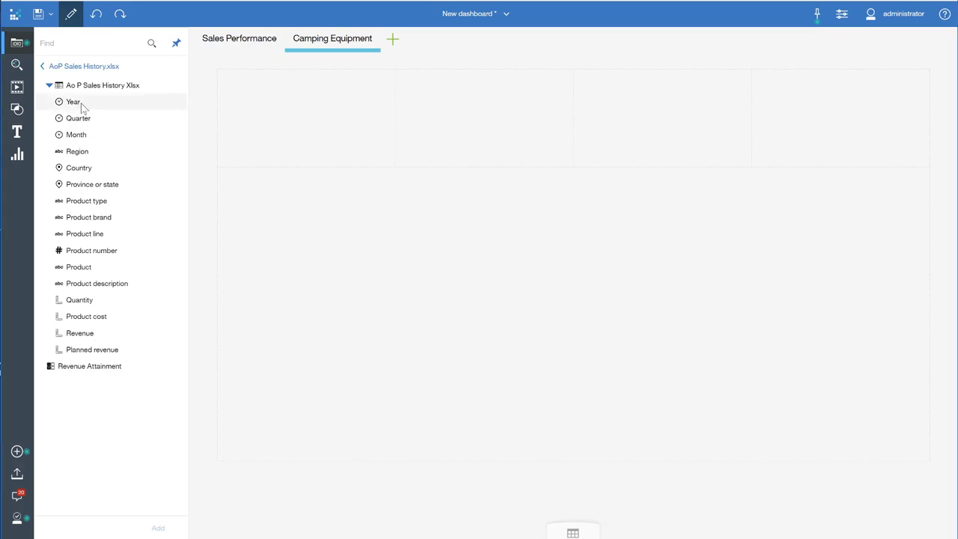
Add a Year list and a Product Line list to the top panels, titled 'Year' and 'Product Line'
{"action": "left_click_drag", "start_coordinate": [156, 96], "coordinate": [302, 122]}
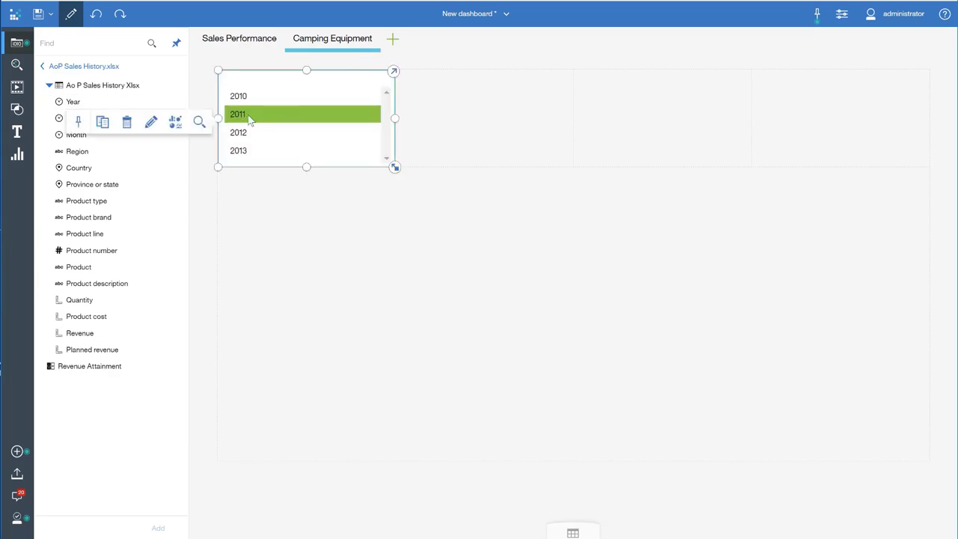
{"action": "left_click", "coordinate": [152, 122]}
{"action": "type", "text": "Year"}
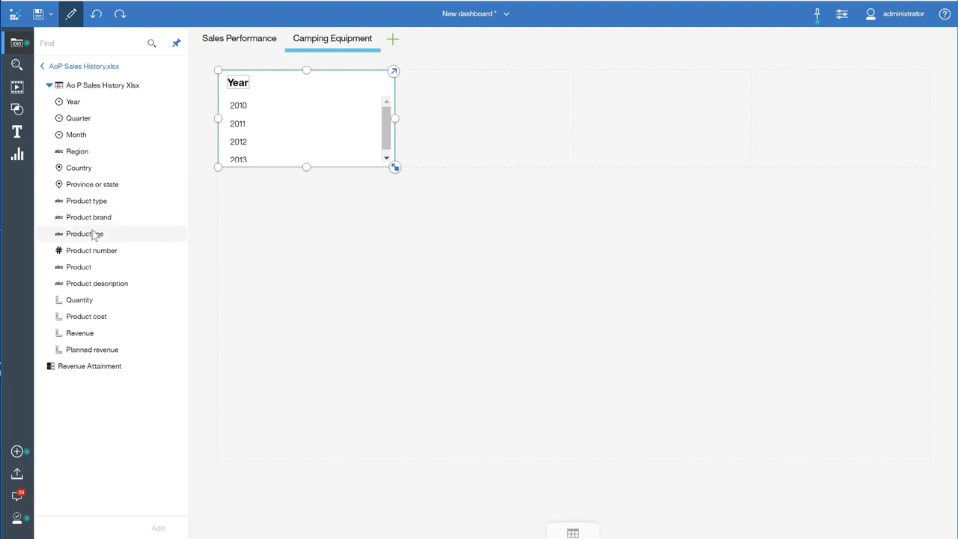
{"action": "left_click_drag", "start_coordinate": [124, 235], "coordinate": [484, 122]}
{"action": "left_click", "coordinate": [323, 124]}
{"action": "type", "text": "Produ"}
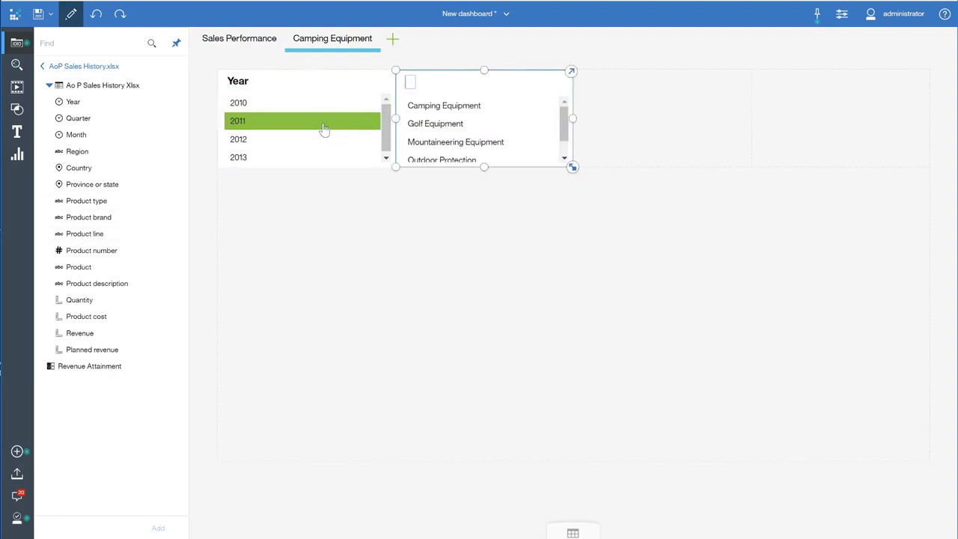
{"action": "type", "text": "ct Line"}
{"action": "key", "text": "Return"}
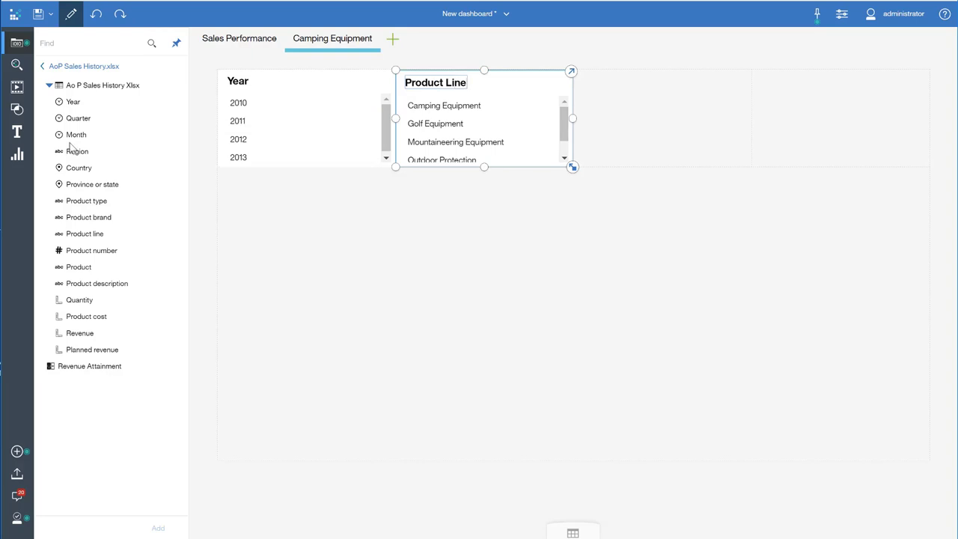
Add a 'Product Type' list and a Product brand list titled 'Brand' beside it
{"action": "left_click_drag", "start_coordinate": [75, 202], "coordinate": [657, 113]}
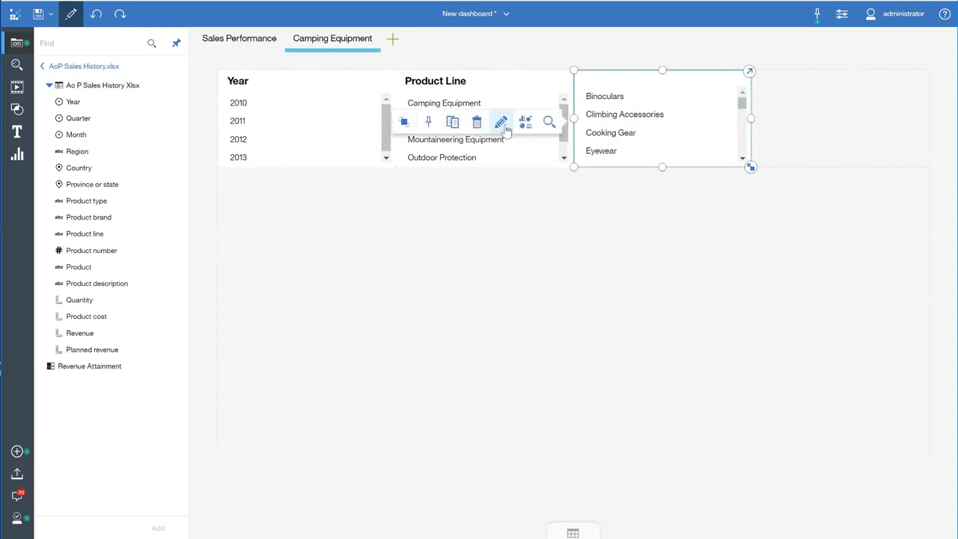
{"action": "type", "text": "Product Type"}
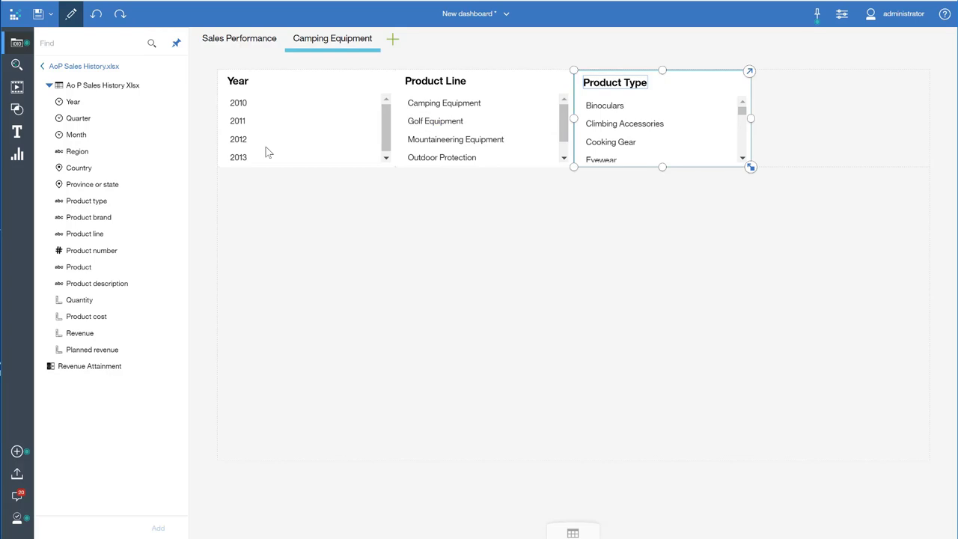
{"action": "left_click_drag", "start_coordinate": [105, 218], "coordinate": [841, 123]}
{"action": "left_click", "coordinate": [636, 102]}
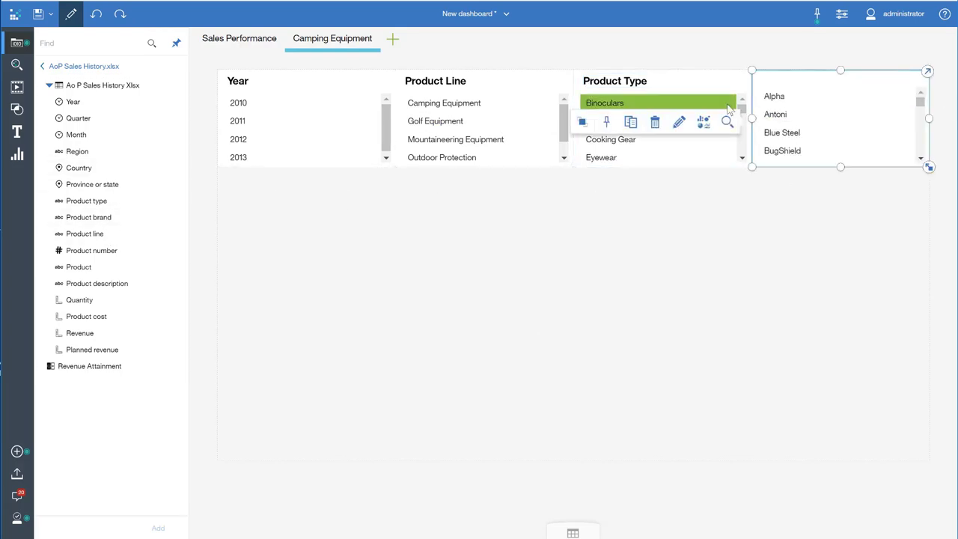
{"action": "left_click", "coordinate": [681, 123]}
{"action": "type", "text": "Brand"}
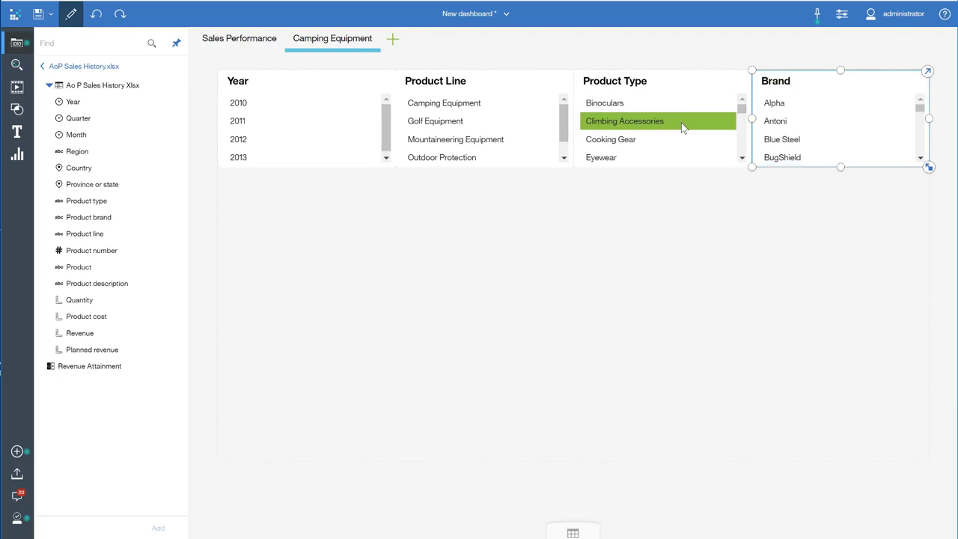
{"action": "left_click", "coordinate": [680, 67]}
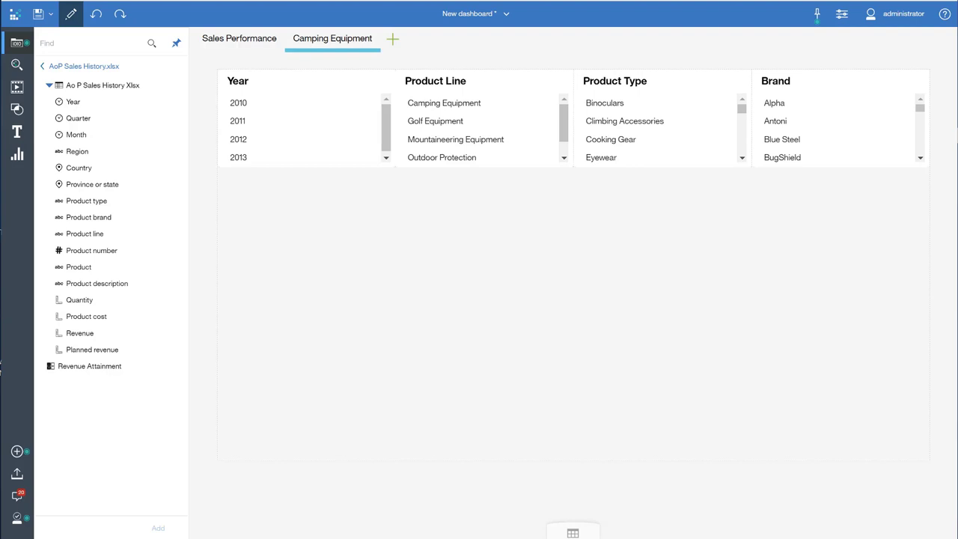
Select Camping Equipment, Lanterns and 2013 in the lists, leaving brands EverGlow, Extreme and Firefly
{"action": "left_click", "coordinate": [464, 106]}
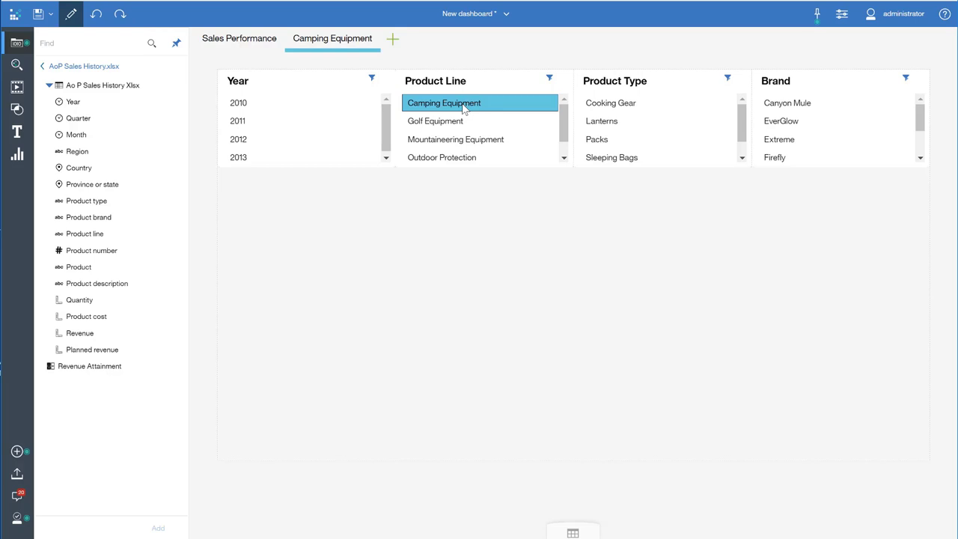
{"action": "left_click", "coordinate": [624, 127]}
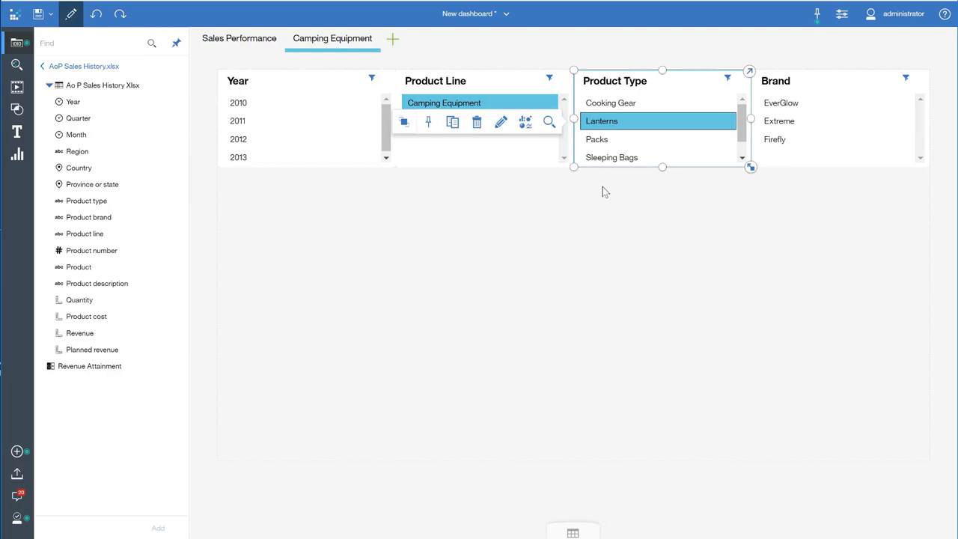
{"action": "left_click", "coordinate": [368, 137]}
{"action": "left_click", "coordinate": [337, 157]}
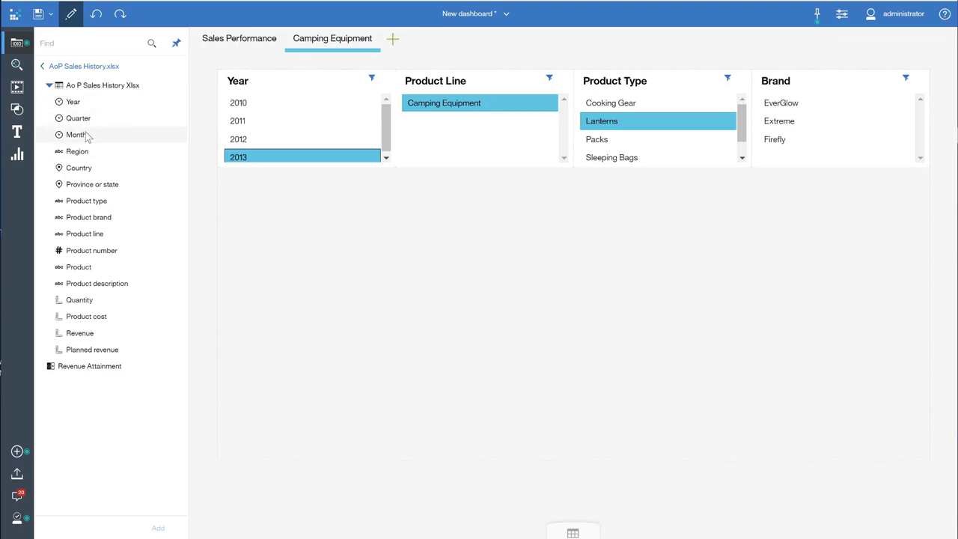
Chart Month, Product and Revenue as a line chart below the filters and highlight the Flicker Lantern line
{"action": "left_click", "coordinate": [87, 136]}
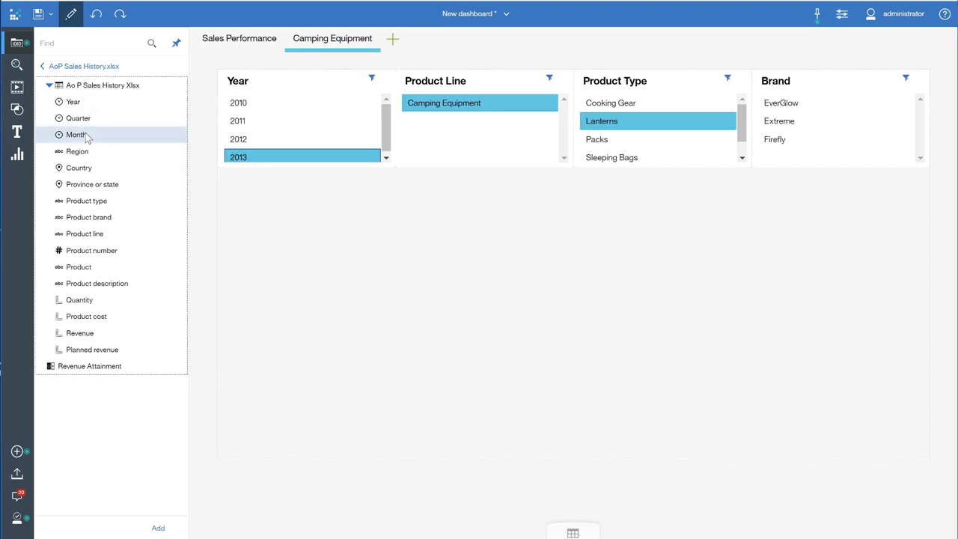
{"action": "left_click", "coordinate": [69, 267], "text": "ctrl"}
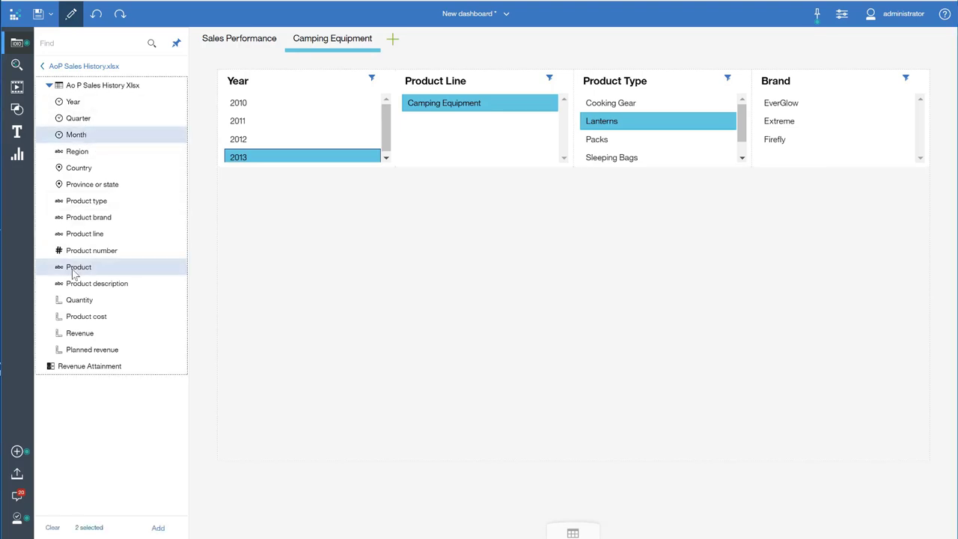
{"action": "left_click", "coordinate": [84, 336], "text": "ctrl"}
{"action": "left_click_drag", "start_coordinate": [84, 335], "coordinate": [569, 317]}
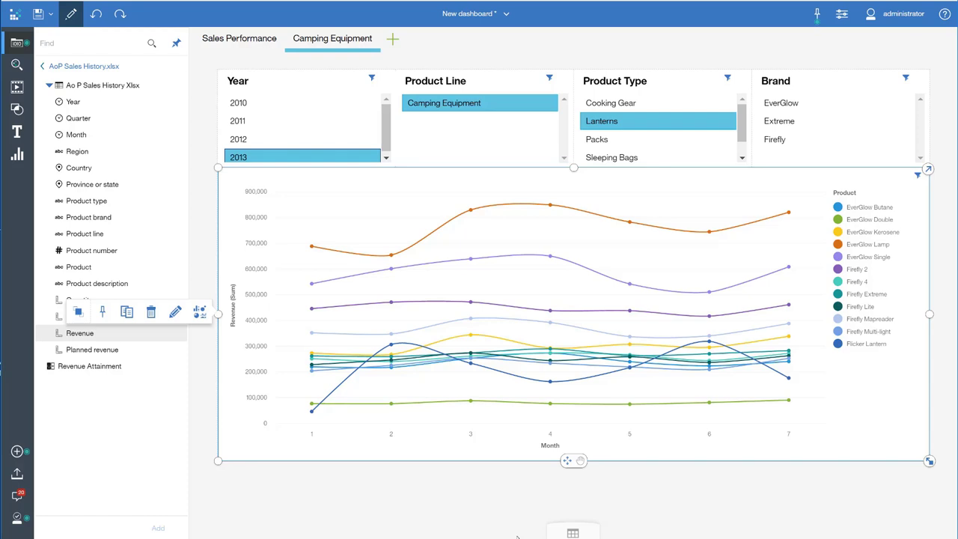
{"action": "left_click", "coordinate": [599, 381]}
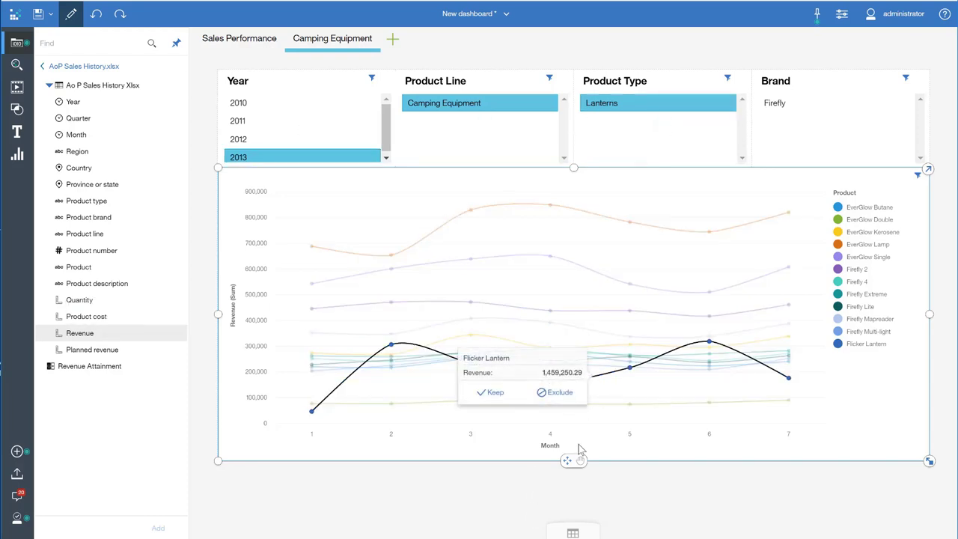
{"action": "left_click", "coordinate": [558, 485]}
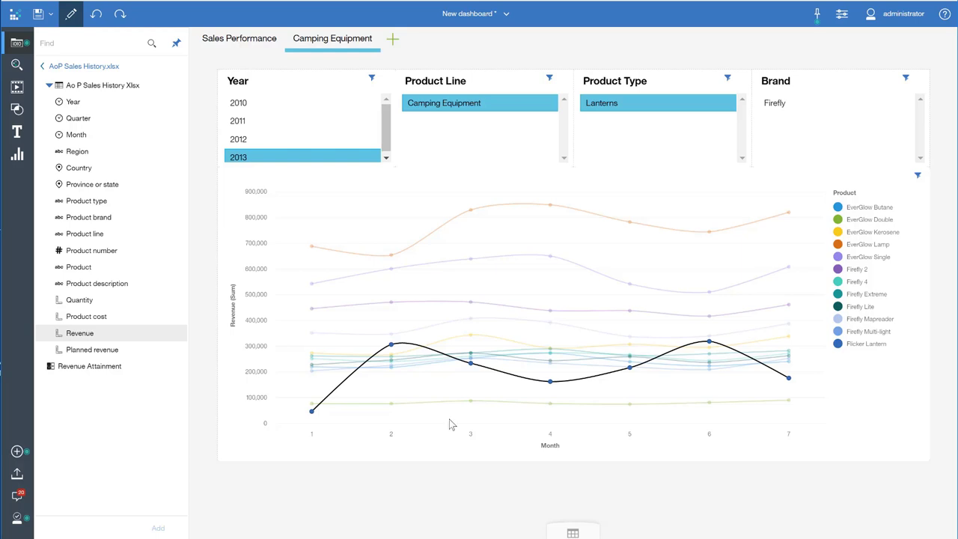
Create a data module from the go_sales data server's GOSALES/gosales schema
{"action": "left_click", "coordinate": [16, 453]}
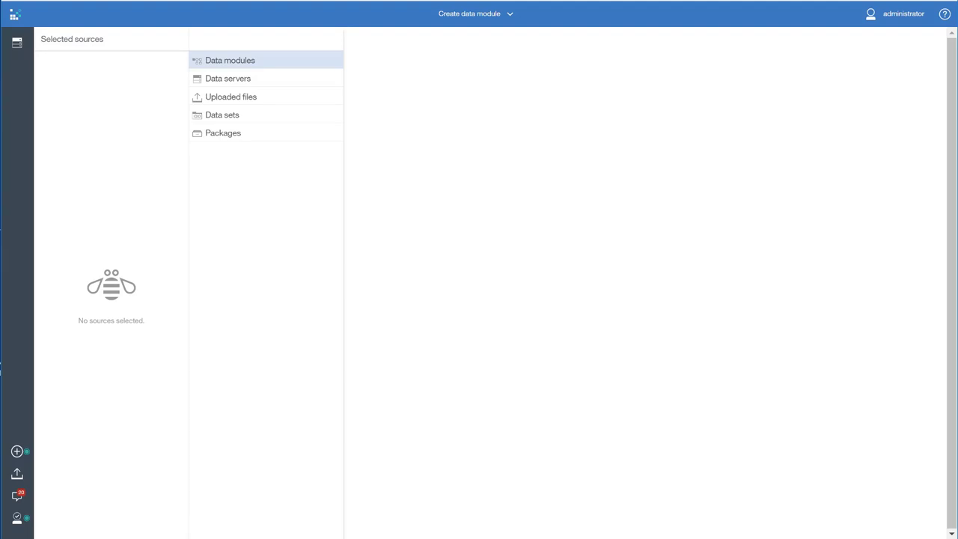
{"action": "left_click", "coordinate": [295, 84]}
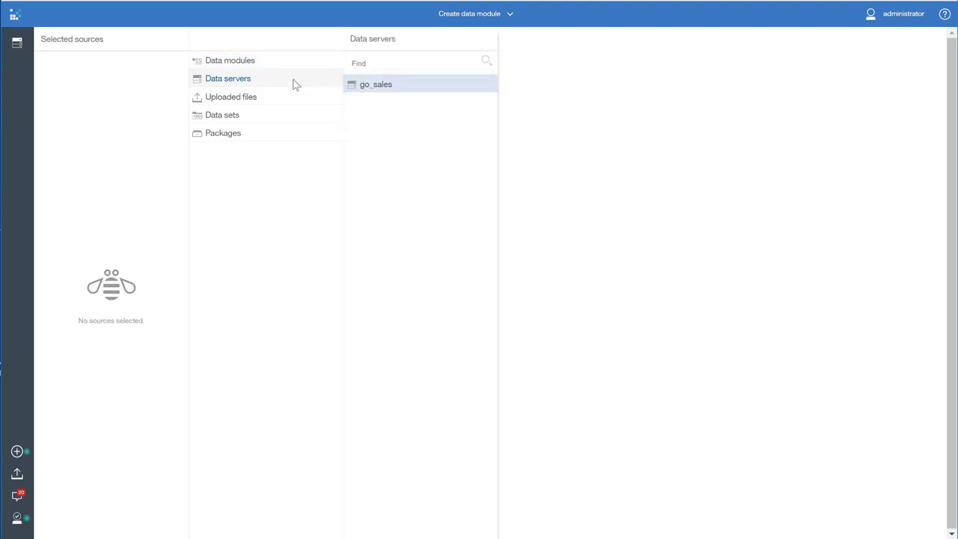
{"action": "left_click", "coordinate": [408, 91]}
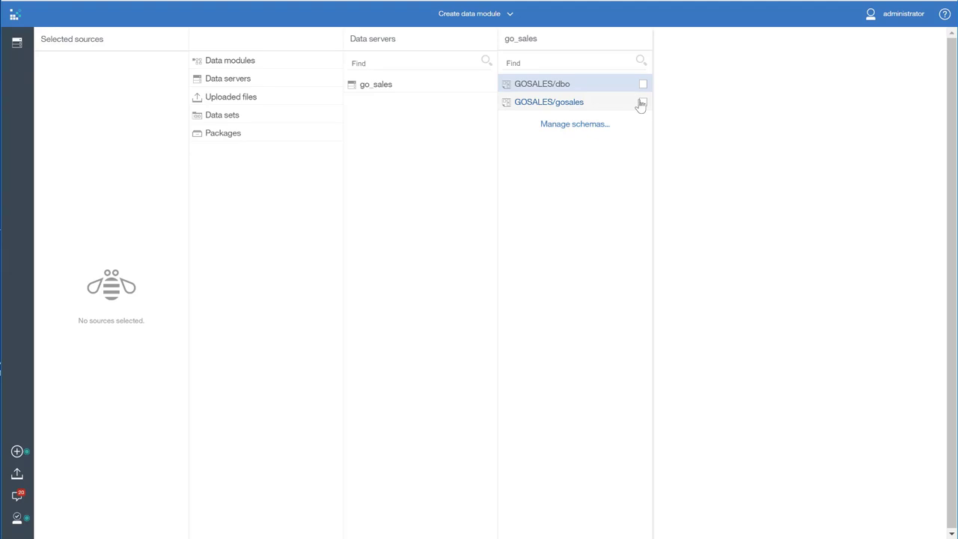
{"action": "left_click", "coordinate": [643, 102]}
{"action": "left_click", "coordinate": [140, 115]}
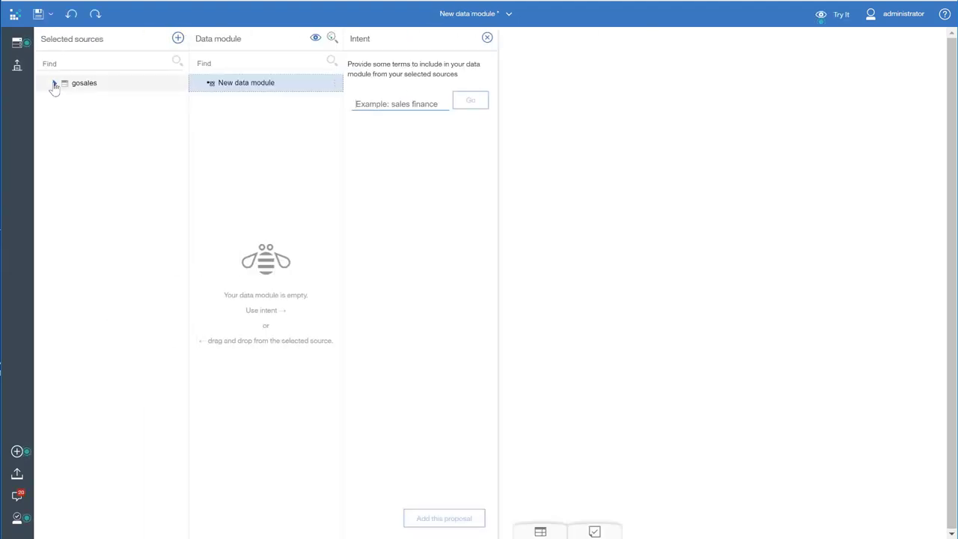
Expand gosales and enter the intent 'Product Type Target' to get a table proposal
{"action": "left_click", "coordinate": [55, 86]}
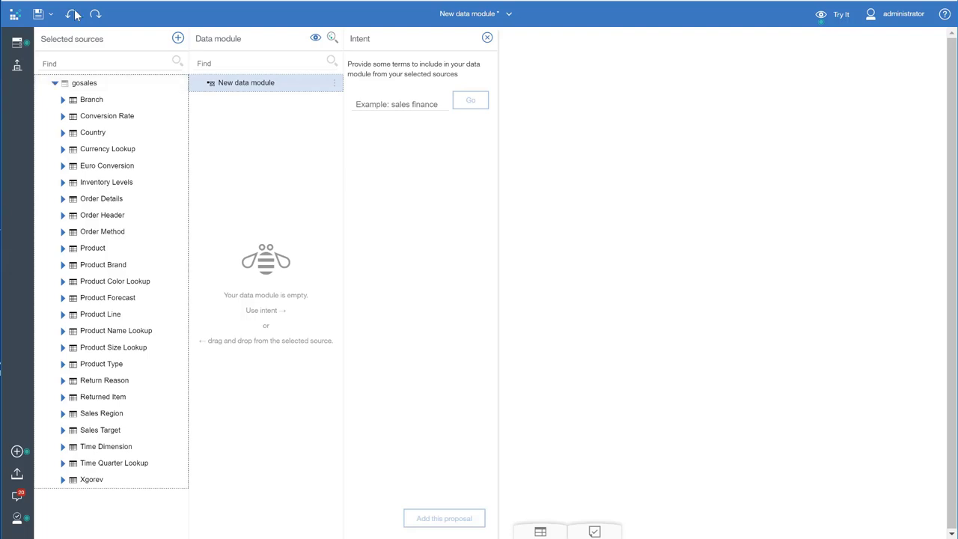
{"action": "left_click", "coordinate": [371, 104]}
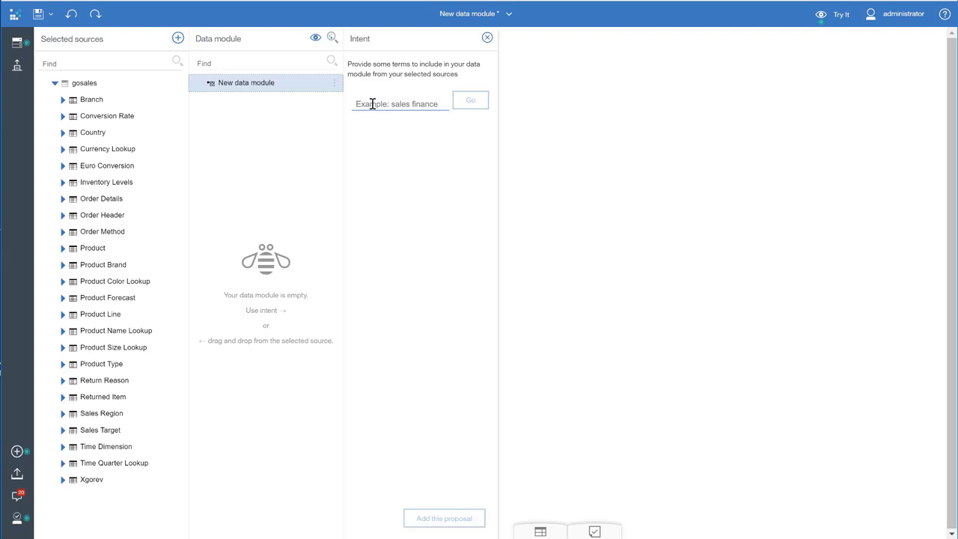
{"action": "type", "text": "Product "}
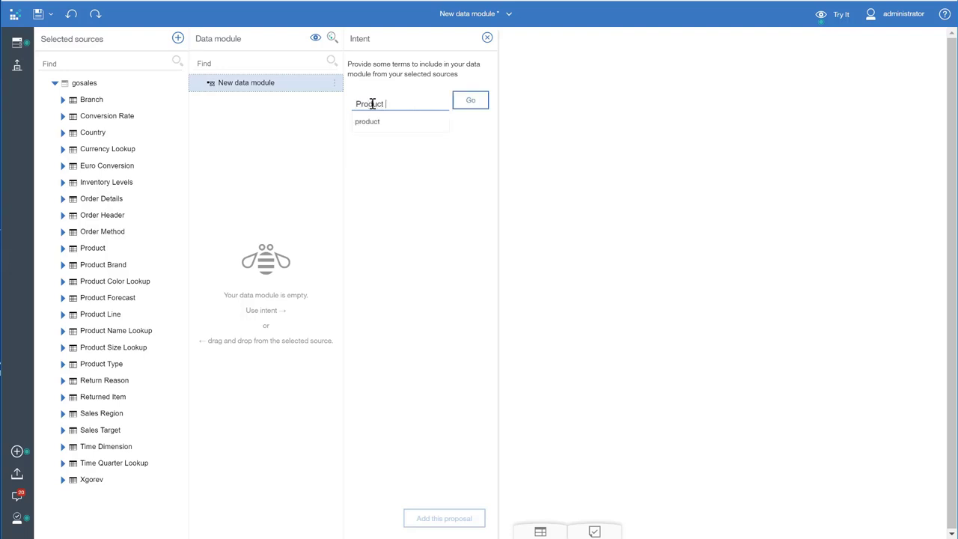
{"action": "type", "text": "Type Target"}
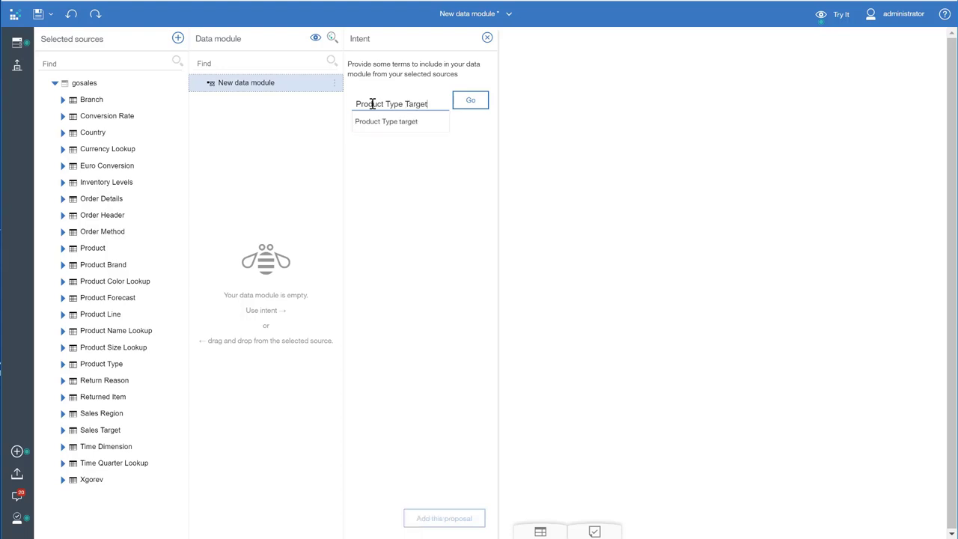
{"action": "key", "text": "Return"}
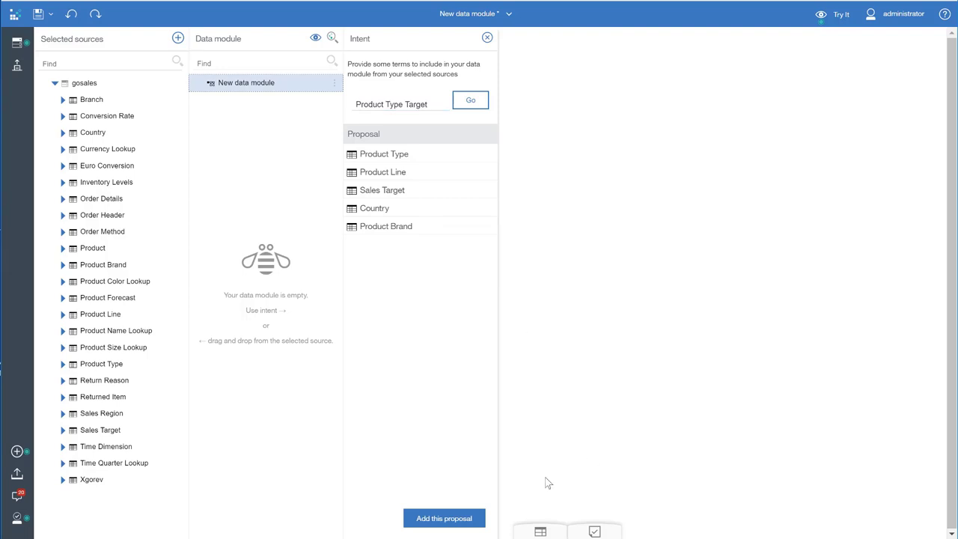
Add the five proposed tables, then remove Product Brand from the module diagram
{"action": "left_click", "coordinate": [459, 519]}
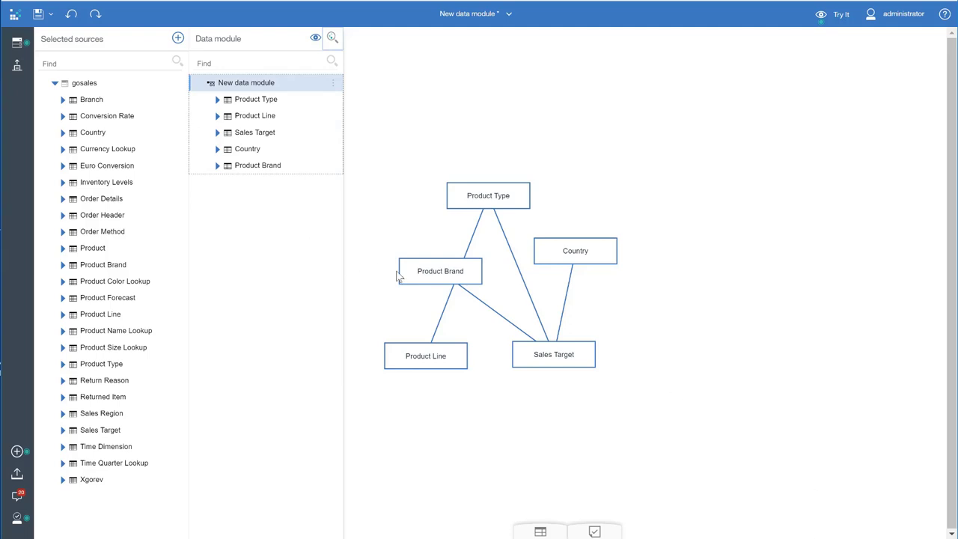
{"action": "left_click", "coordinate": [449, 274]}
{"action": "right_click", "coordinate": [449, 274]}
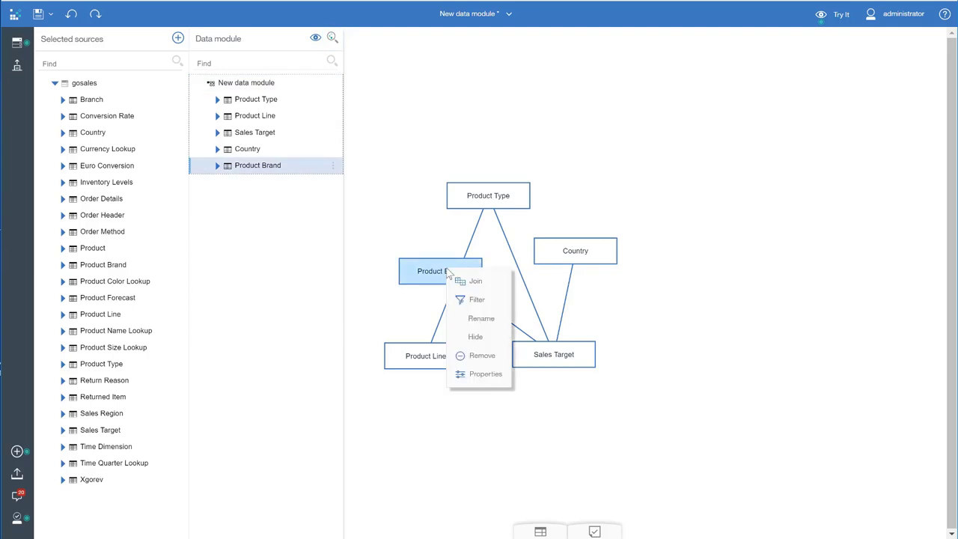
{"action": "left_click", "coordinate": [483, 360]}
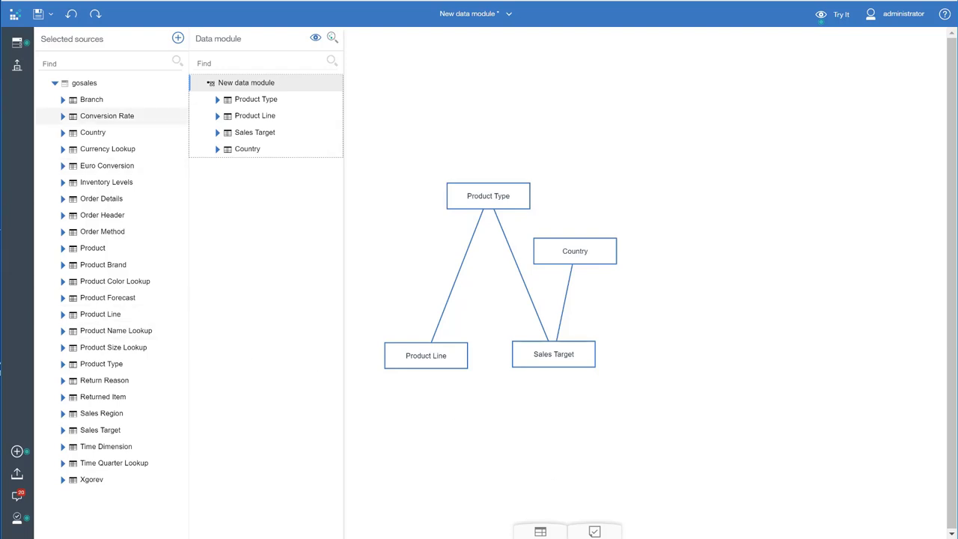
Search the sources for 'product' and add the Product table to the module
{"action": "left_click", "coordinate": [71, 59]}
{"action": "type", "text": "product"}
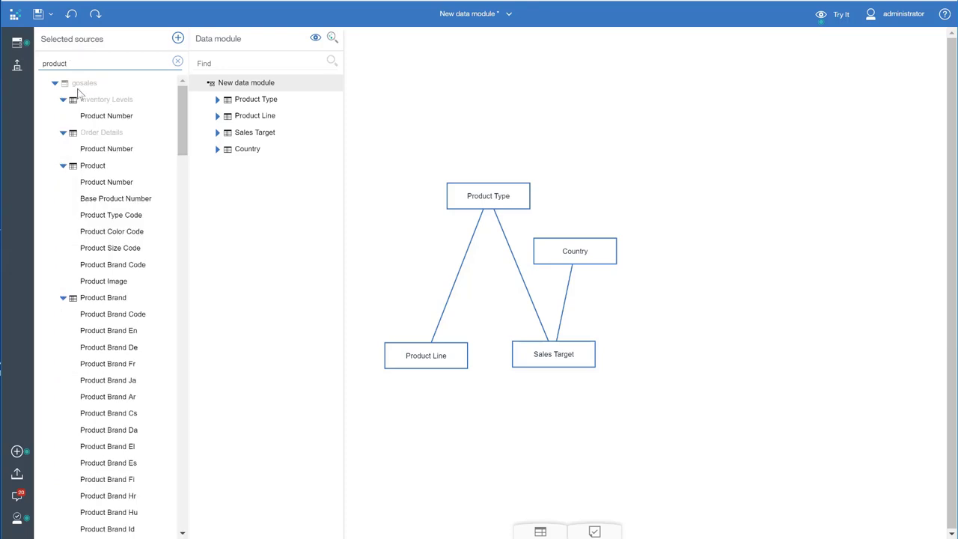
{"action": "left_click_drag", "start_coordinate": [101, 166], "coordinate": [220, 180]}
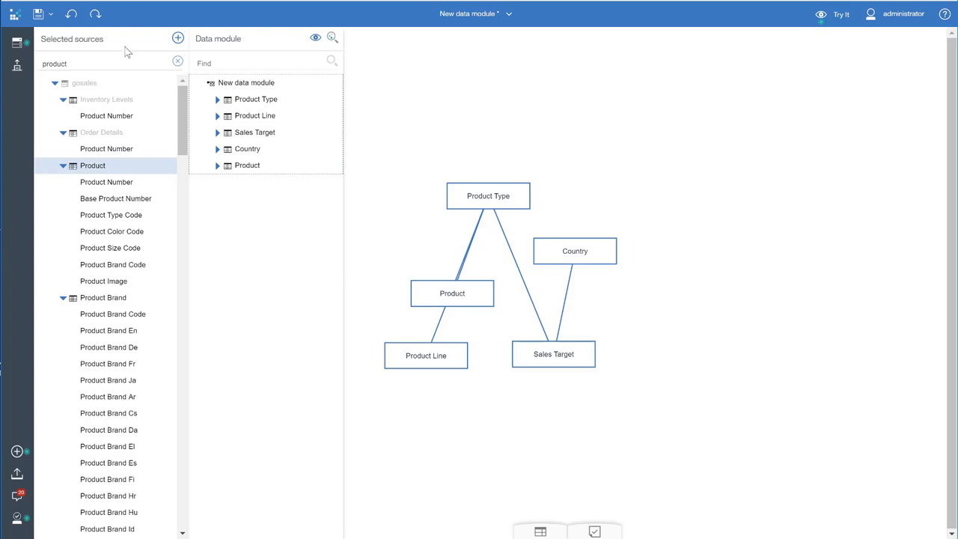
Search for 'order' and add the Order Details and Order Header tables
{"action": "left_click", "coordinate": [75, 62]}
{"action": "double_click", "coordinate": [75, 62]}
{"action": "key", "text": "BackSpace"}
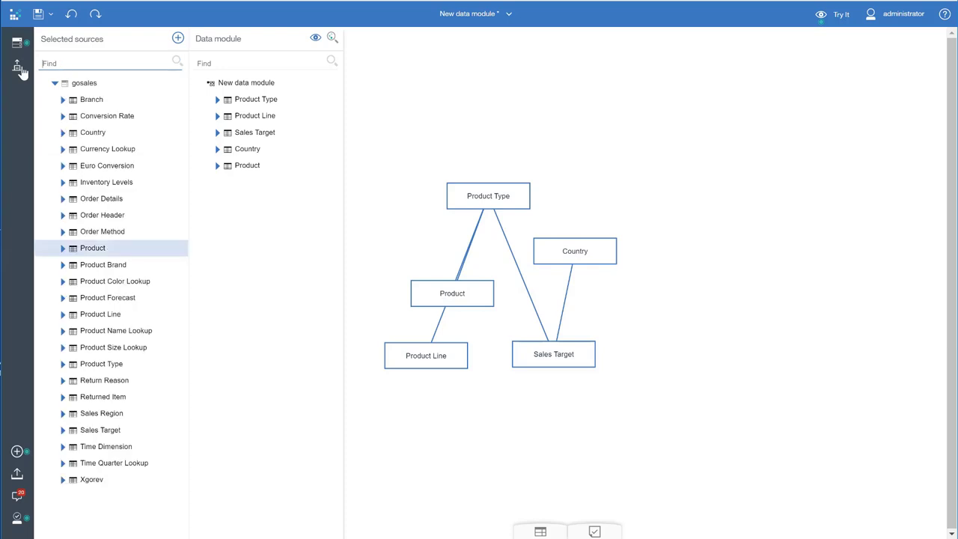
{"action": "type", "text": "order"}
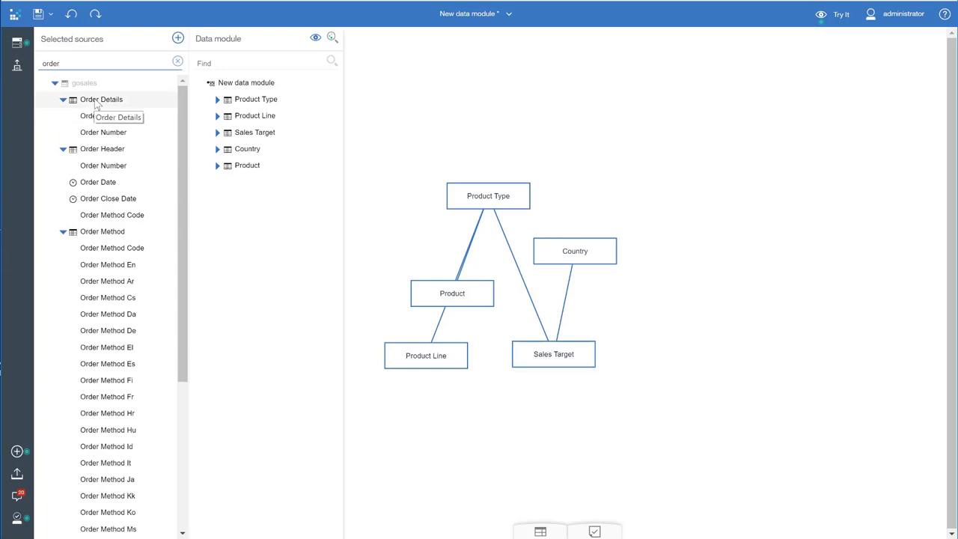
{"action": "left_click_drag", "start_coordinate": [95, 105], "coordinate": [240, 200]}
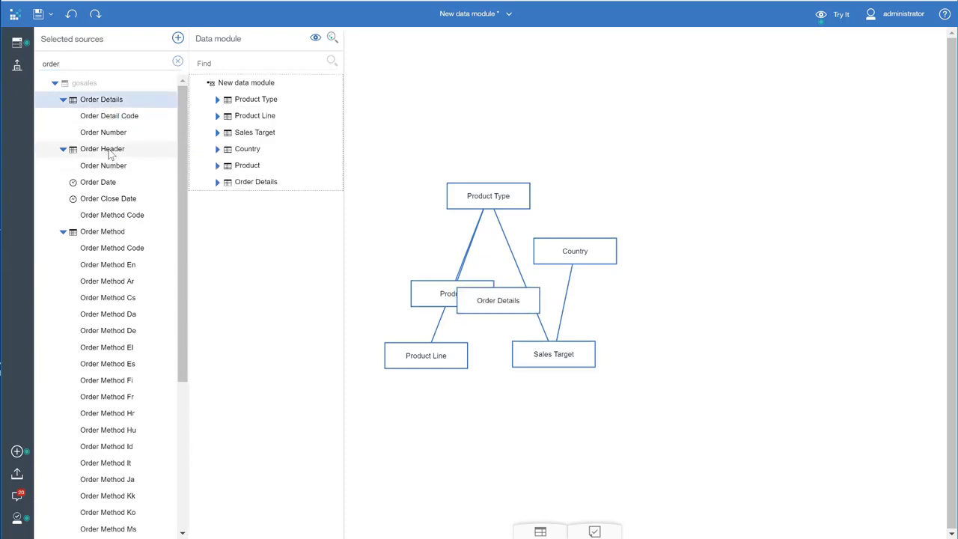
{"action": "left_click_drag", "start_coordinate": [104, 149], "coordinate": [267, 220]}
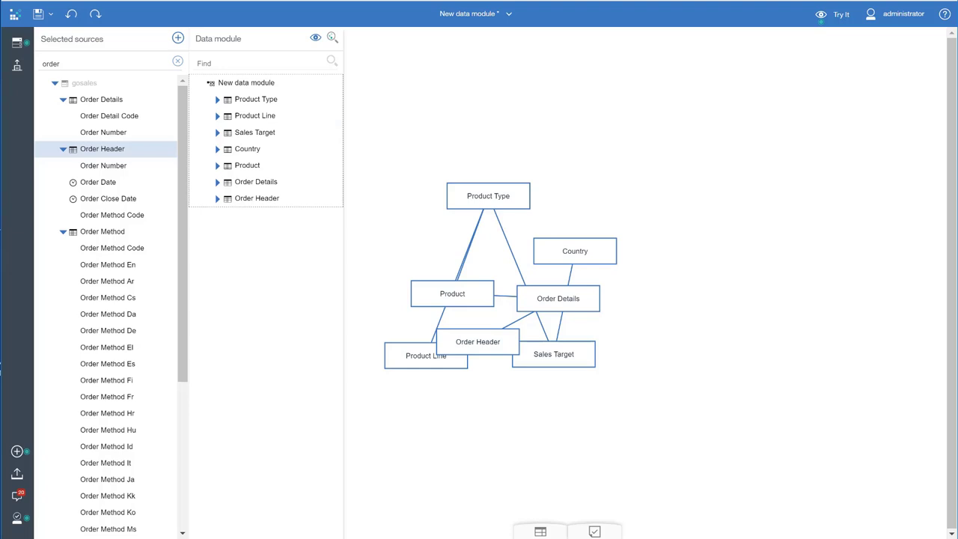
Move Country under Sales Target and line Product Type, Product Line and Order Header up rightward
{"action": "left_click_drag", "start_coordinate": [566, 243], "coordinate": [553, 429]}
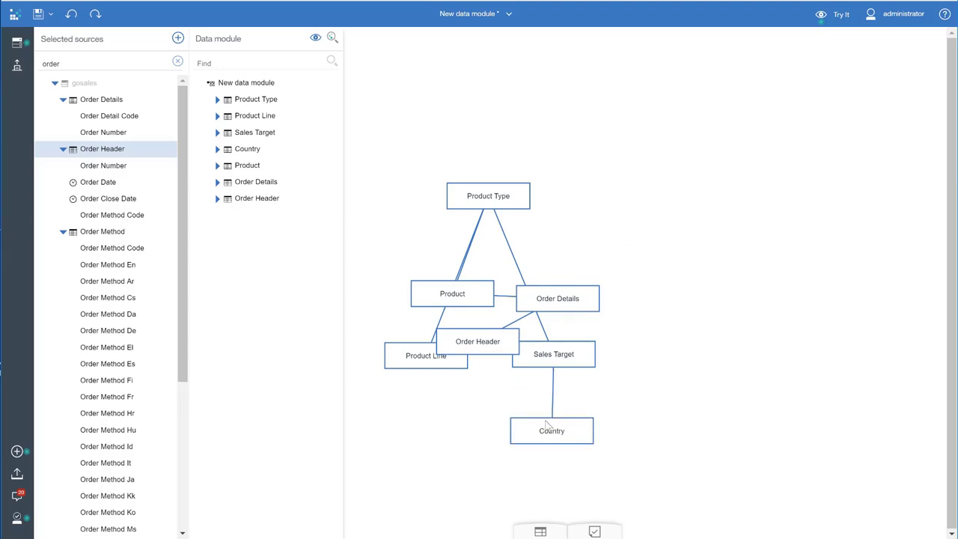
{"action": "left_click_drag", "start_coordinate": [496, 202], "coordinate": [666, 351]}
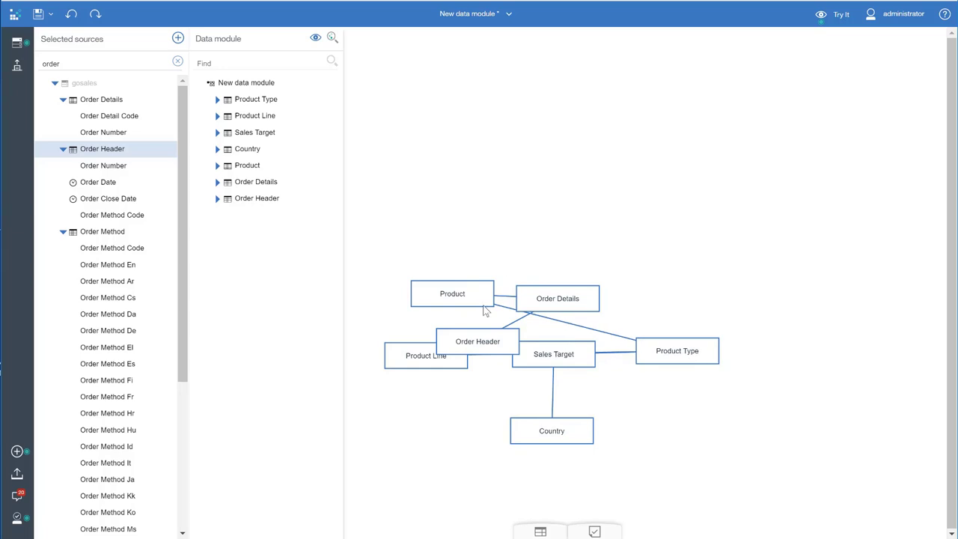
{"action": "left_click_drag", "start_coordinate": [424, 360], "coordinate": [795, 358]}
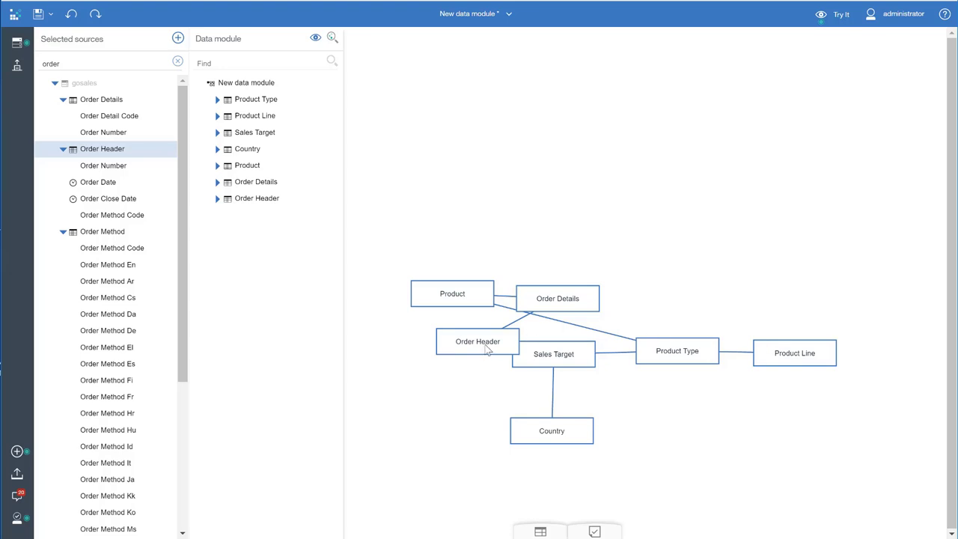
{"action": "left_click_drag", "start_coordinate": [484, 346], "coordinate": [688, 307]}
{"action": "mouse_move", "coordinate": [584, 297]}
{"action": "left_mouse_down"}
{"action": "mouse_move", "coordinate": [592, 280]}
{"action": "mouse_move", "coordinate": [588, 293]}
{"action": "left_mouse_up"}
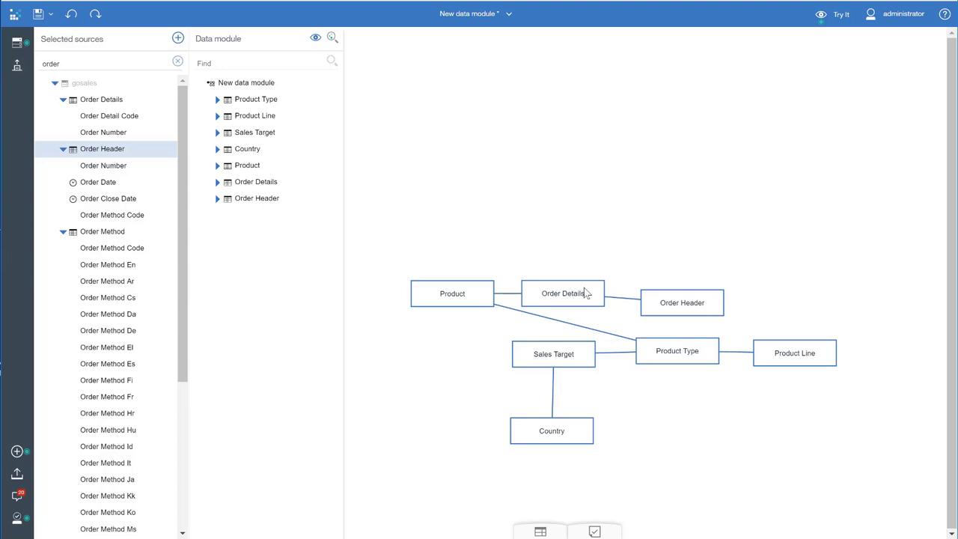
Upload the AoP Social Media Data spreadsheet from the computer
{"action": "left_click", "coordinate": [17, 476]}
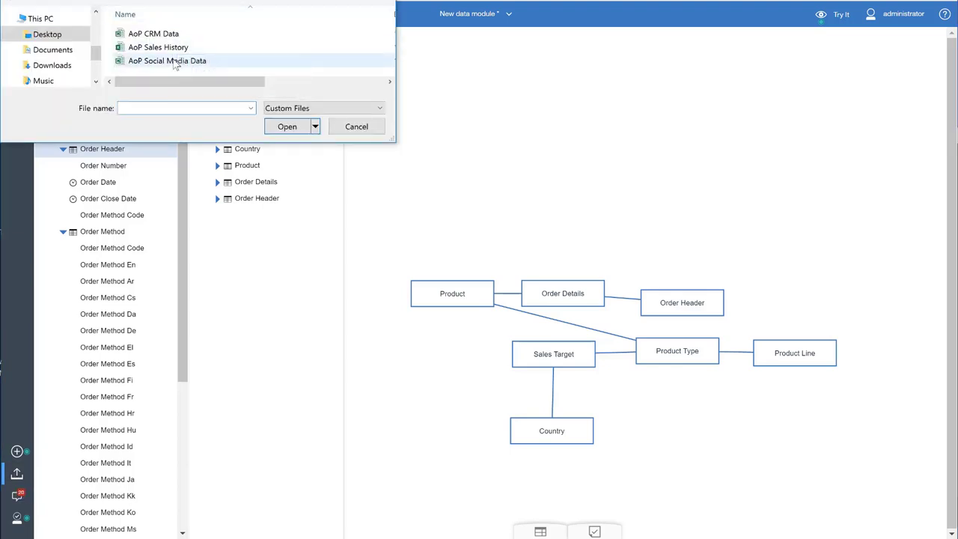
{"action": "left_click", "coordinate": [174, 61]}
{"action": "left_click", "coordinate": [288, 127]}
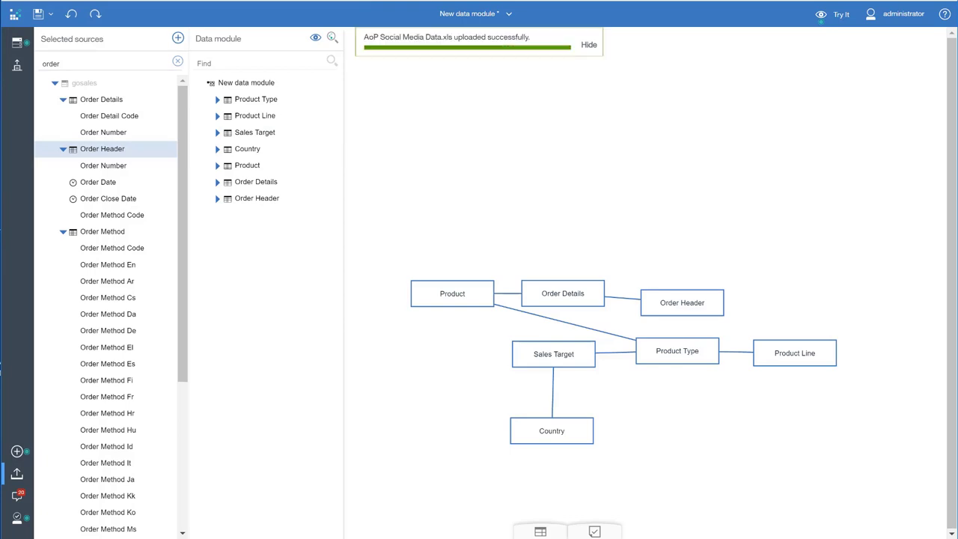
Add the uploaded AoP Social Media Data.xls as a source, found by searching 'social'
{"action": "left_click", "coordinate": [178, 39]}
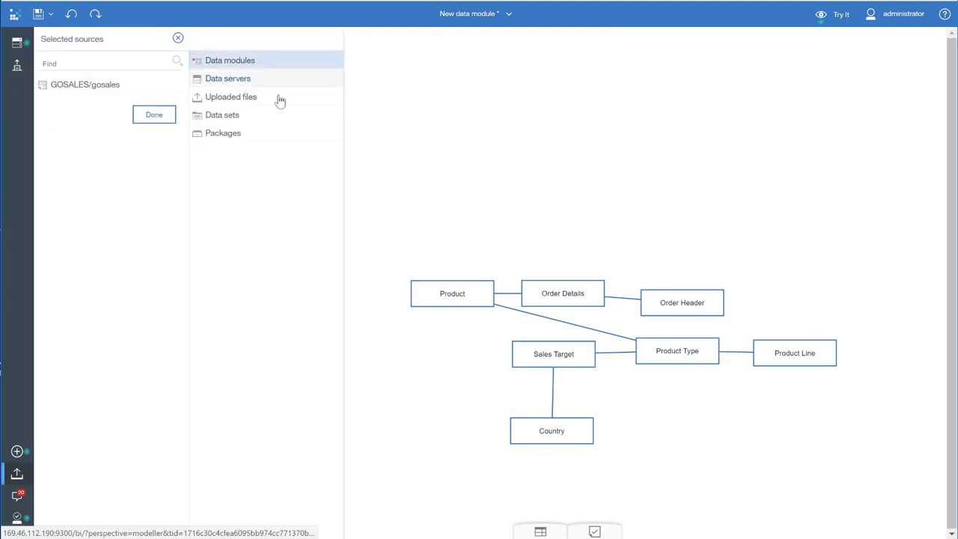
{"action": "left_click", "coordinate": [278, 98]}
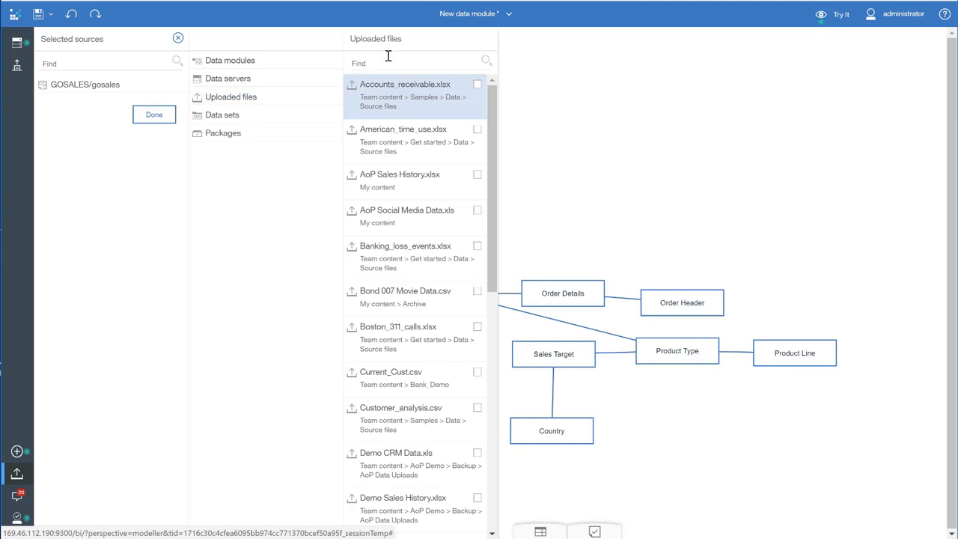
{"action": "left_click", "coordinate": [386, 61]}
{"action": "type", "text": "social"}
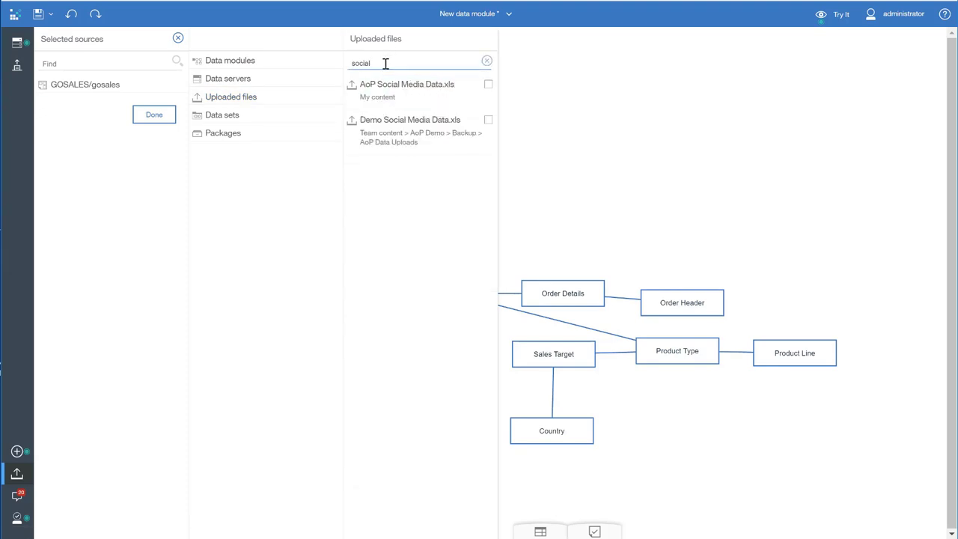
{"action": "left_click", "coordinate": [488, 84]}
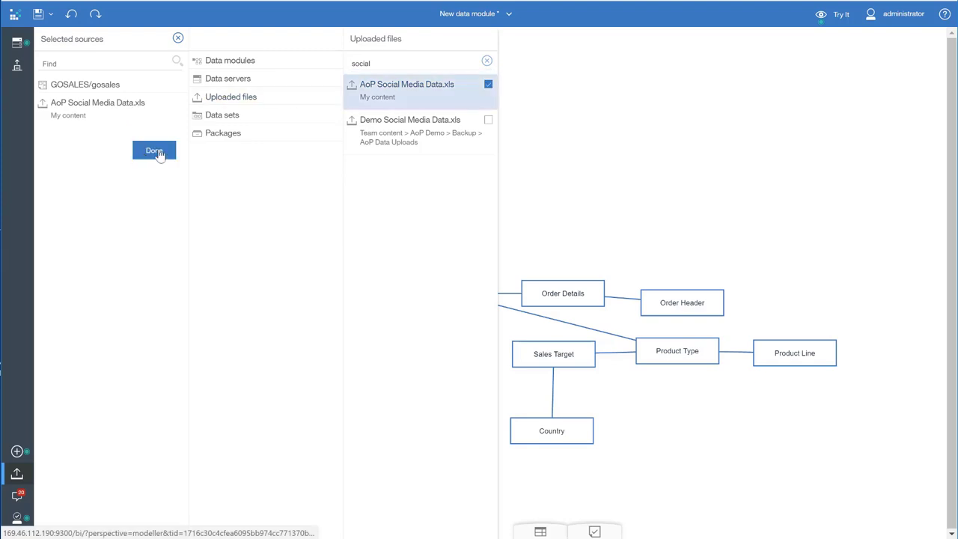
{"action": "left_click", "coordinate": [154, 151]}
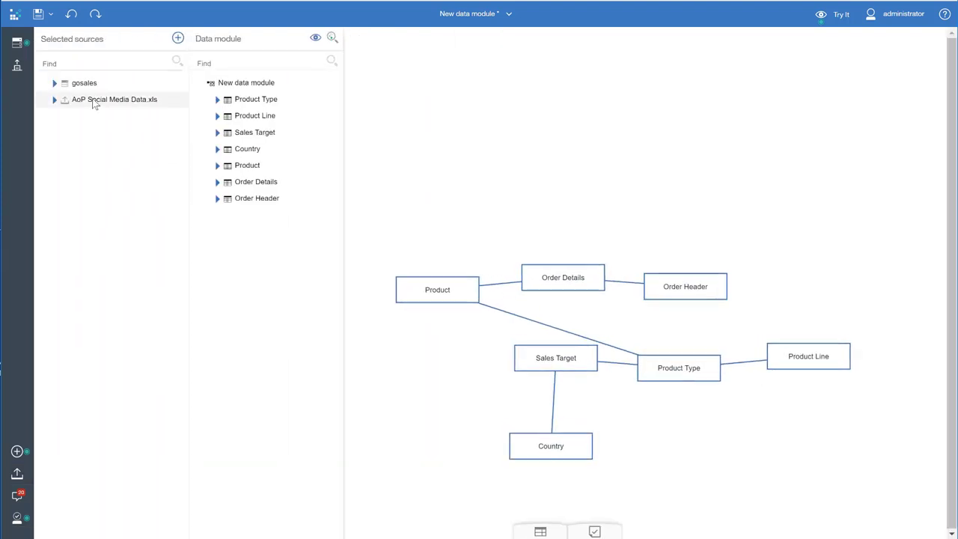
Add the social media table to the module, place it above Product, and select both
{"action": "left_click_drag", "start_coordinate": [94, 103], "coordinate": [222, 234]}
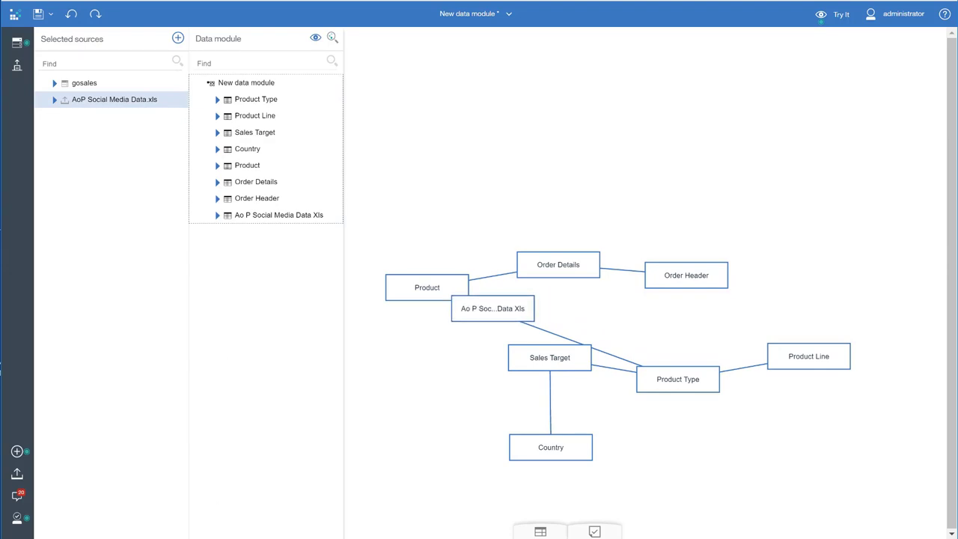
{"action": "left_click_drag", "start_coordinate": [490, 316], "coordinate": [423, 226]}
{"action": "left_click", "coordinate": [423, 227]}
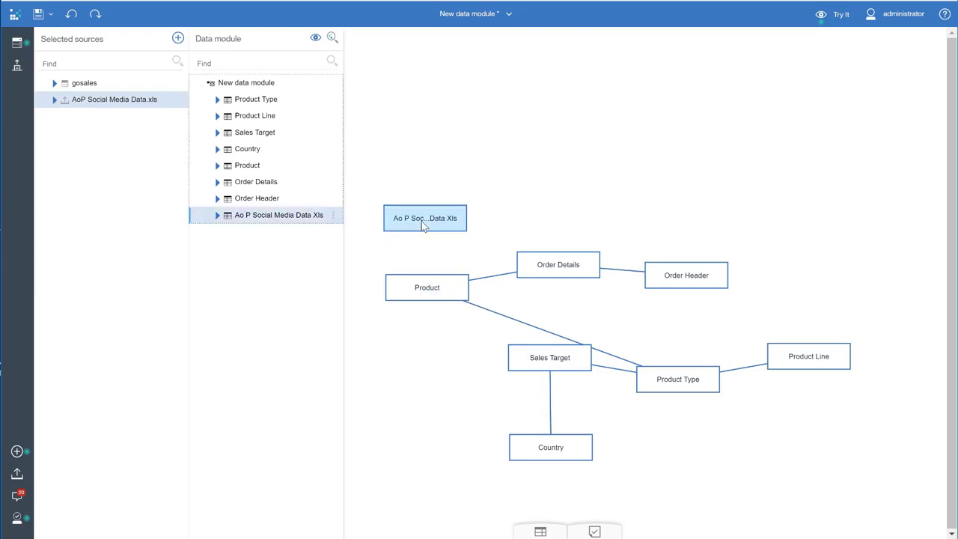
{"action": "left_click", "coordinate": [424, 293], "text": "ctrl"}
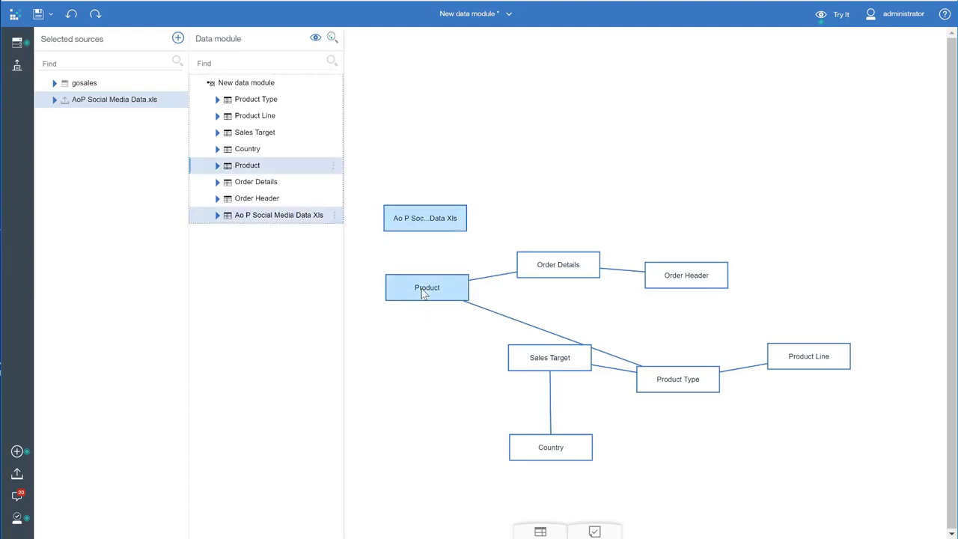
Join the social media table many-to-one to Product on Product Number
{"action": "right_click", "coordinate": [423, 294]}
{"action": "left_click", "coordinate": [446, 306]}
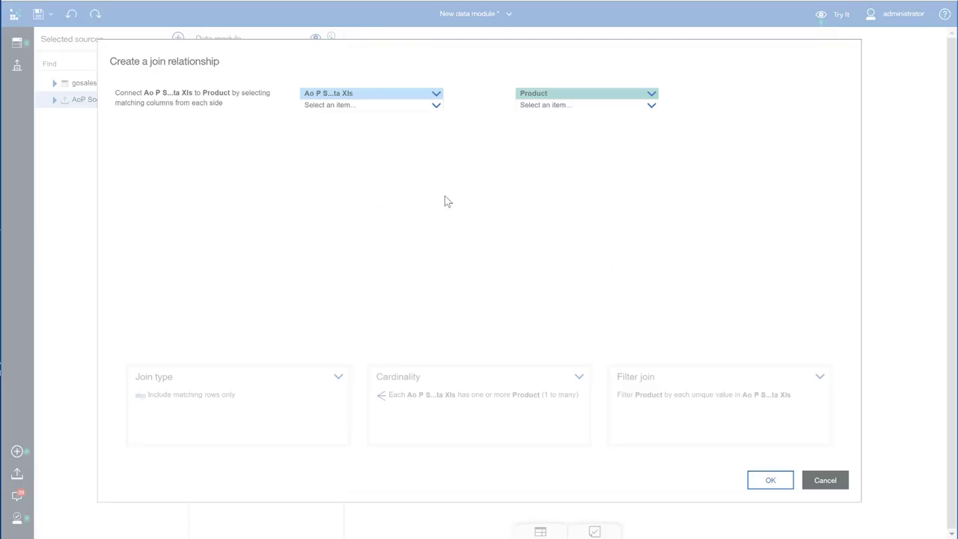
{"action": "left_click", "coordinate": [434, 105]}
{"action": "scroll", "coordinate": [441, 141], "scroll_direction": "down", "scroll_amount": 3}
{"action": "left_click", "coordinate": [412, 198]}
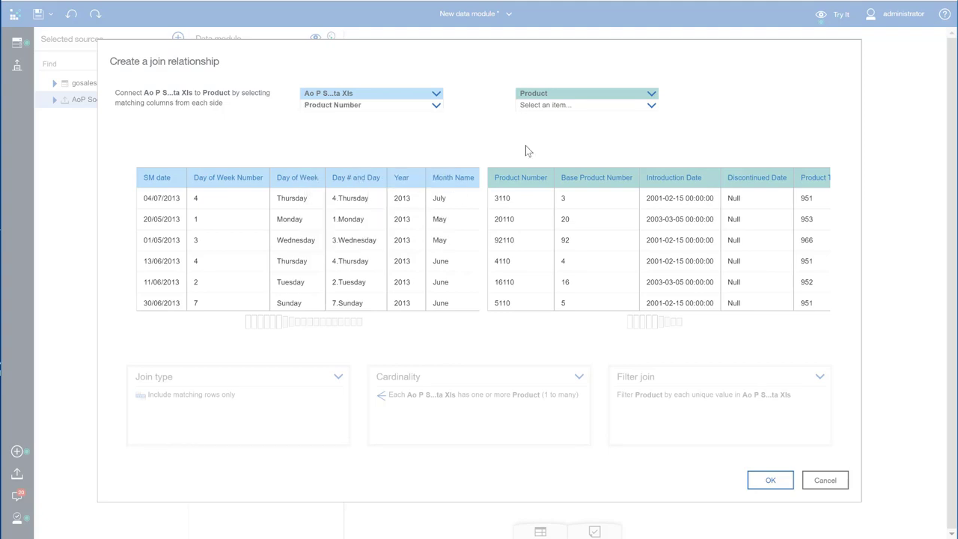
{"action": "left_click", "coordinate": [652, 109]}
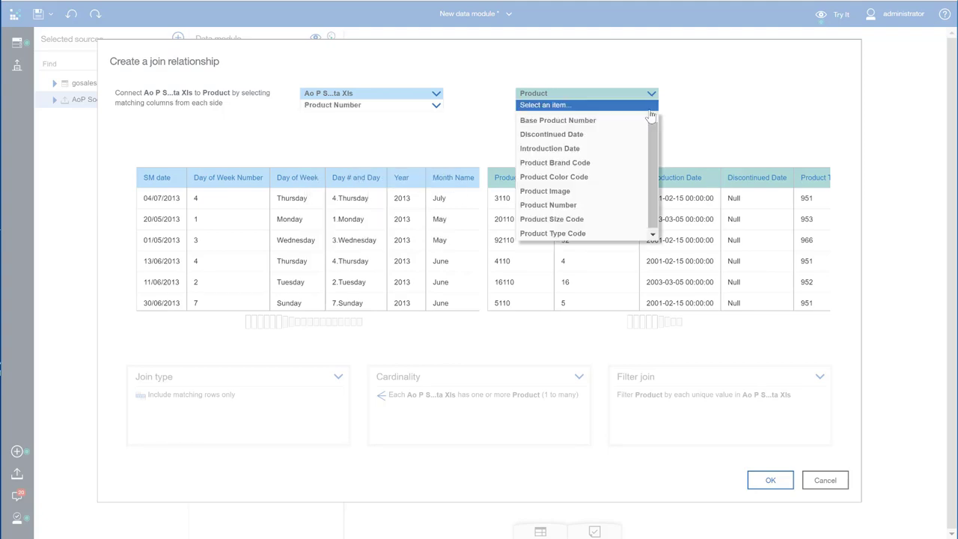
{"action": "left_click", "coordinate": [597, 206]}
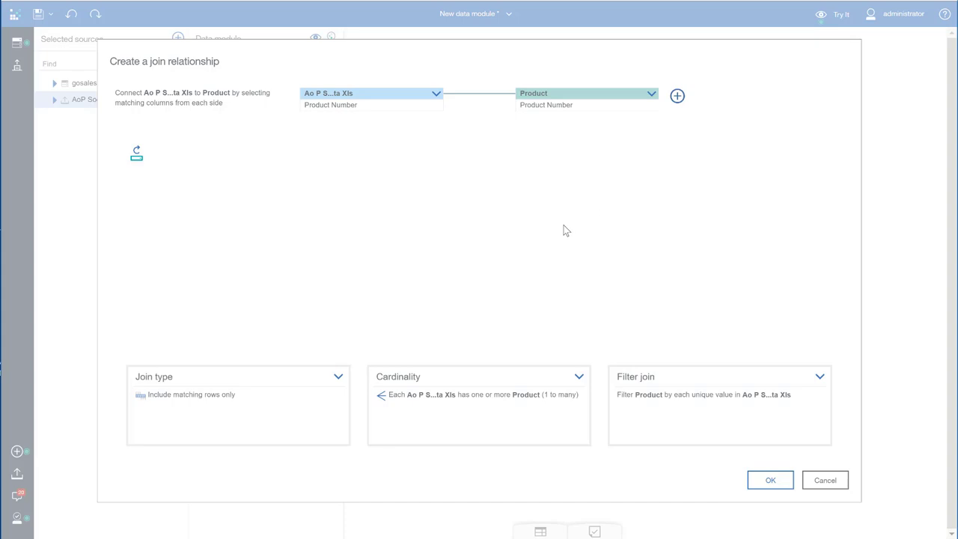
{"action": "left_click", "coordinate": [578, 376]}
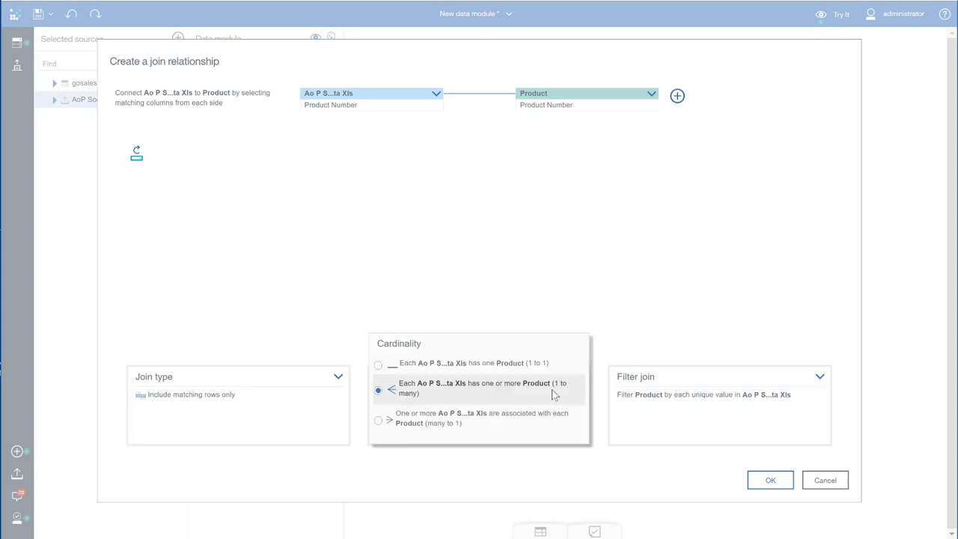
{"action": "left_click", "coordinate": [487, 419]}
{"action": "left_click", "coordinate": [773, 483]}
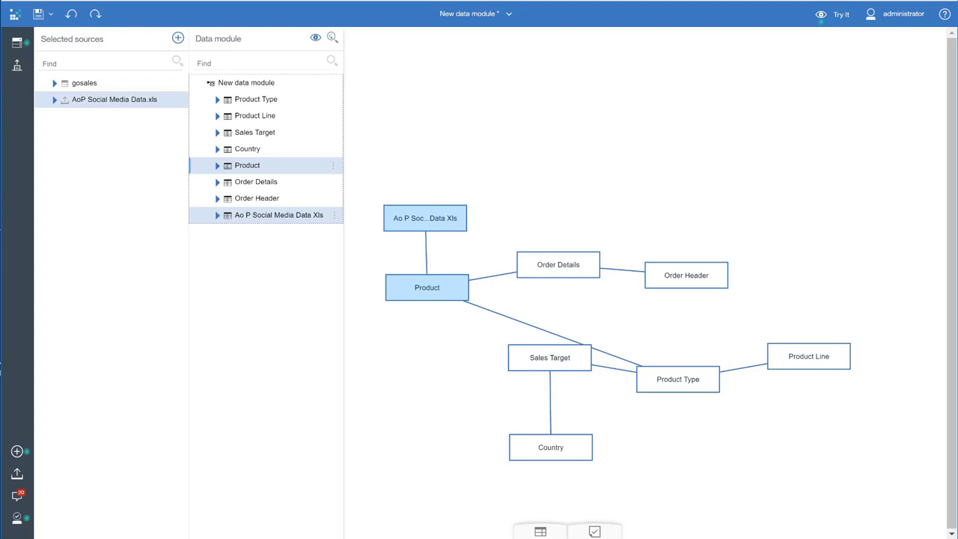
Change the social media Age column's Usage property from measure to Attribute
{"action": "left_click", "coordinate": [217, 214]}
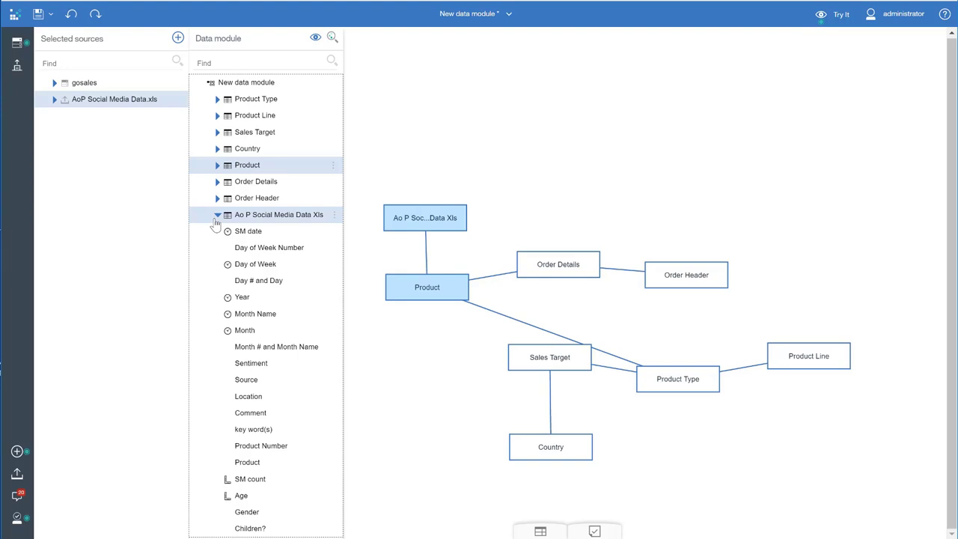
{"action": "left_click", "coordinate": [334, 497]}
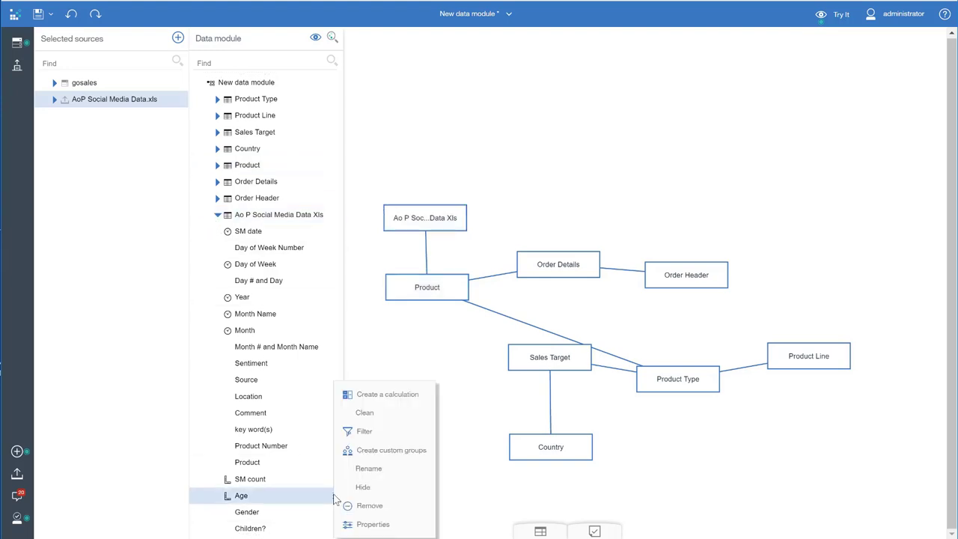
{"action": "left_click", "coordinate": [378, 524]}
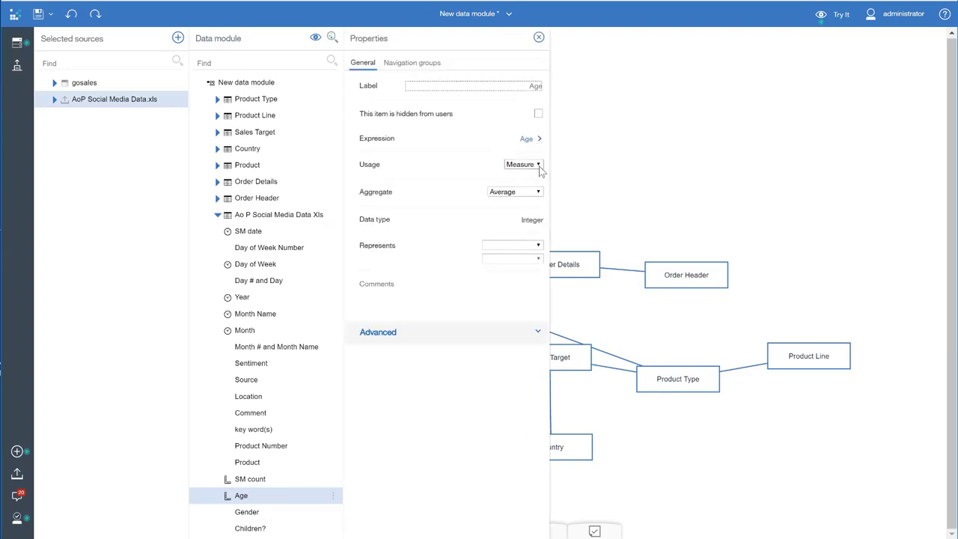
{"action": "left_click", "coordinate": [537, 164]}
{"action": "left_click", "coordinate": [542, 182]}
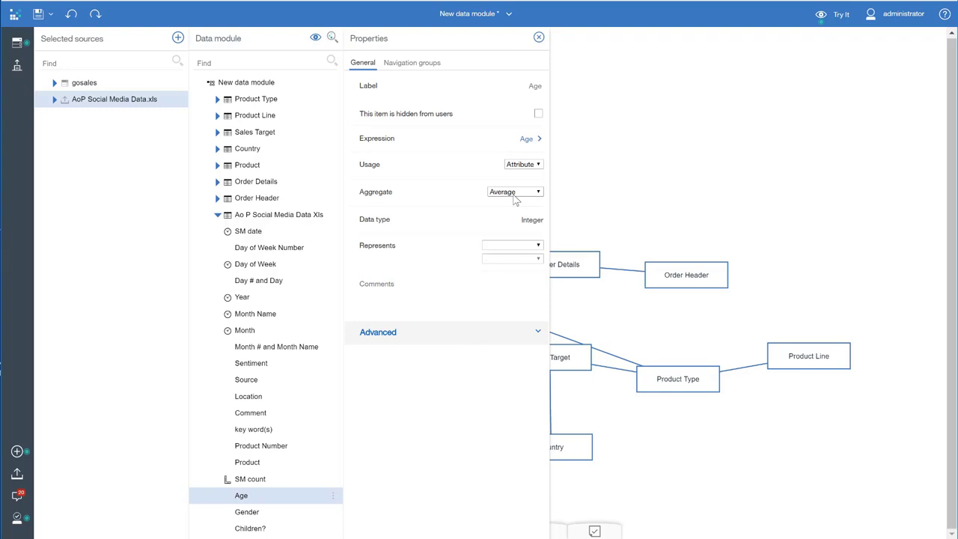
{"action": "left_click", "coordinate": [539, 37]}
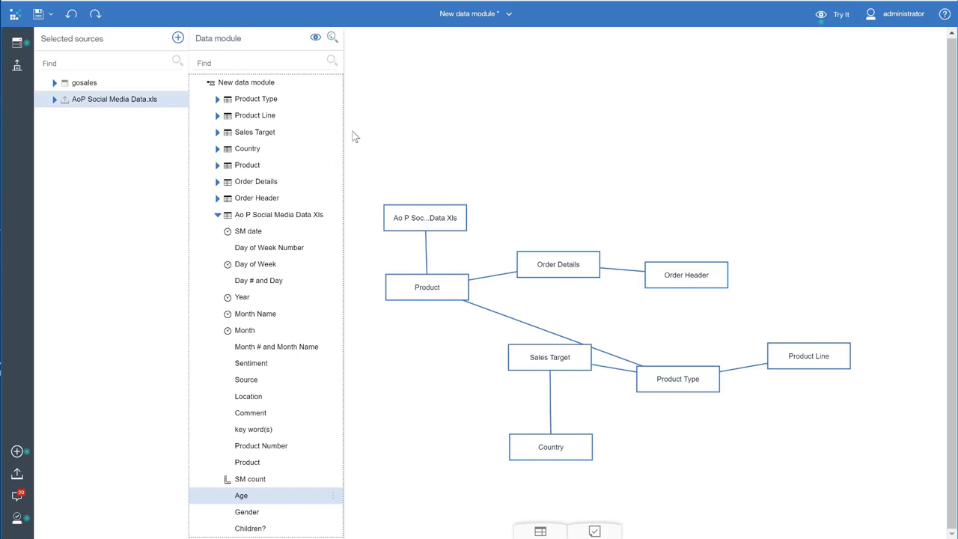
Start custom grouping of Age and set the number of groups to 5
{"action": "left_click", "coordinate": [333, 498]}
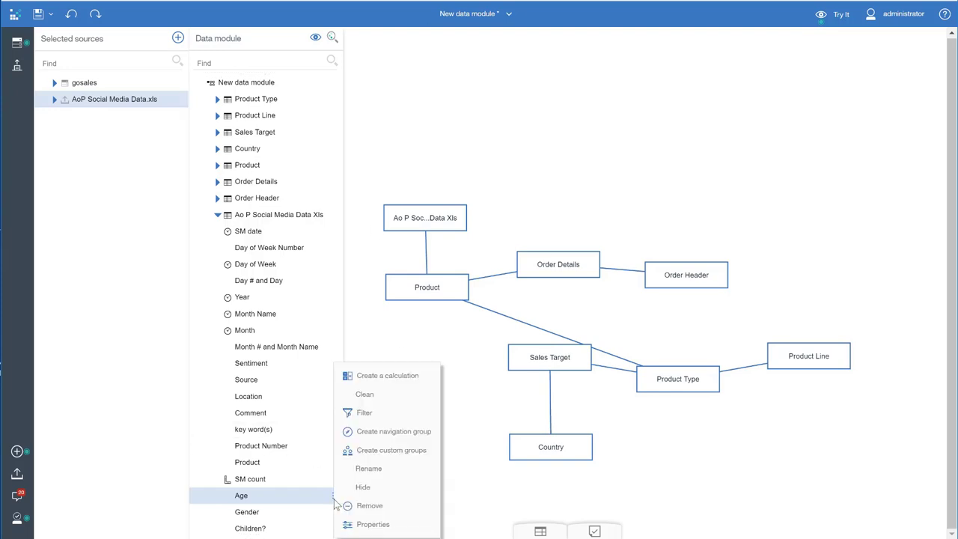
{"action": "left_click", "coordinate": [396, 452]}
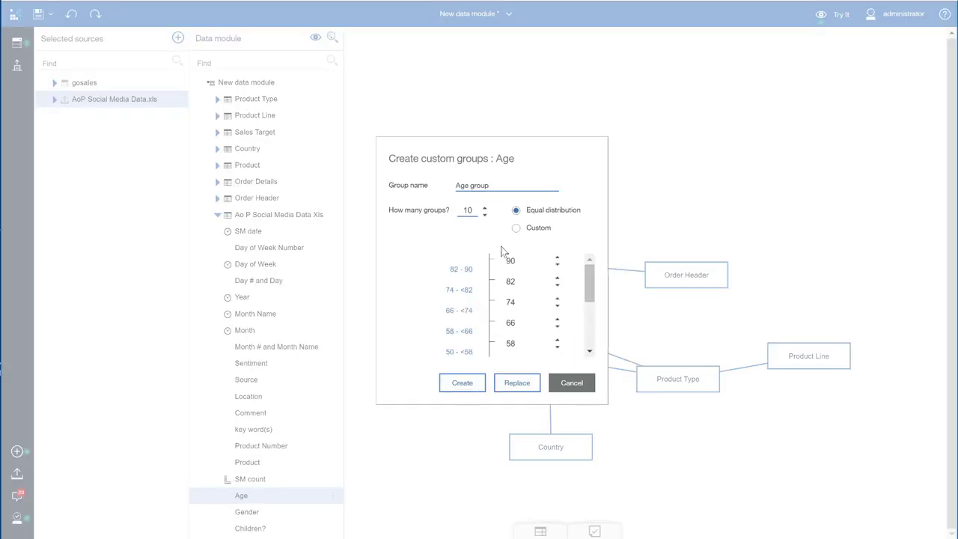
{"action": "left_click", "coordinate": [466, 209]}
{"action": "double_click", "coordinate": [467, 209]}
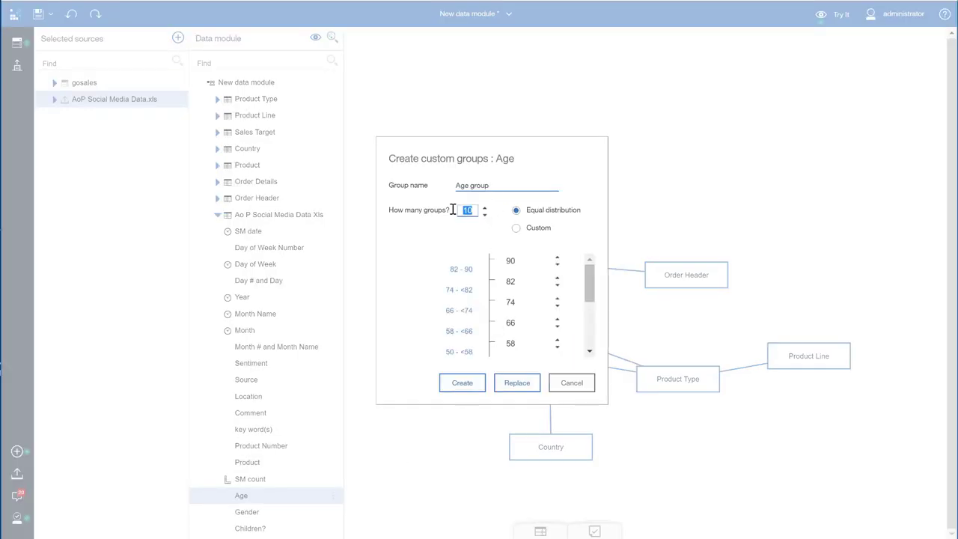
{"action": "type", "text": "5"}
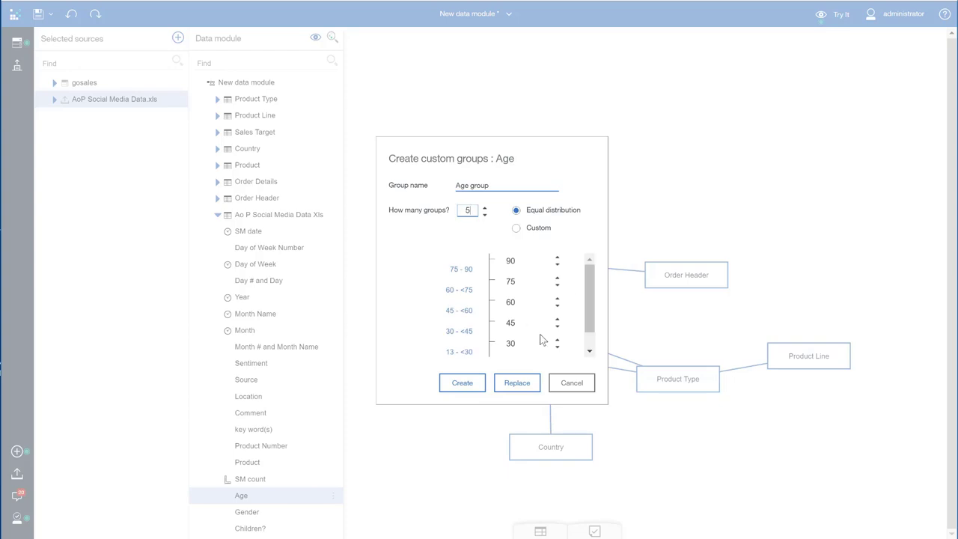
Lower the age band boundaries with the spinner arrows and create the Age group column
{"action": "left_click", "coordinate": [557, 348]}
{"action": "left_click", "coordinate": [557, 348]}
{"action": "left_click", "coordinate": [557, 348]}
{"action": "left_click", "coordinate": [558, 348]}
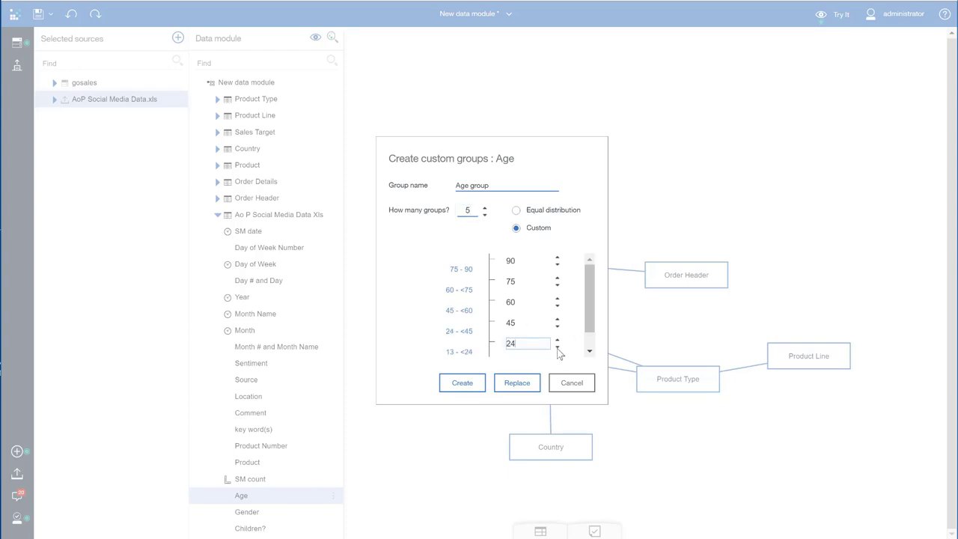
{"action": "left_click", "coordinate": [558, 348]}
{"action": "left_click", "coordinate": [557, 348]}
{"action": "left_click", "coordinate": [558, 348]}
{"action": "left_click", "coordinate": [557, 348]}
{"action": "left_click", "coordinate": [557, 327]}
{"action": "left_click", "coordinate": [557, 327]}
{"action": "left_click", "coordinate": [557, 327]}
{"action": "left_click", "coordinate": [557, 327]}
{"action": "left_click", "coordinate": [558, 327]}
{"action": "left_click", "coordinate": [557, 327]}
{"action": "left_click", "coordinate": [558, 327]}
{"action": "left_click", "coordinate": [558, 327]}
{"action": "left_click", "coordinate": [557, 306]}
{"action": "left_click", "coordinate": [557, 306]}
{"action": "left_click", "coordinate": [557, 306]}
{"action": "left_click", "coordinate": [558, 306]}
{"action": "left_click", "coordinate": [557, 306]}
{"action": "left_click", "coordinate": [557, 306]}
{"action": "left_click", "coordinate": [558, 306]}
{"action": "left_click", "coordinate": [558, 306]}
{"action": "left_click", "coordinate": [557, 306]}
{"action": "left_click", "coordinate": [556, 286]}
{"action": "left_click", "coordinate": [556, 285]}
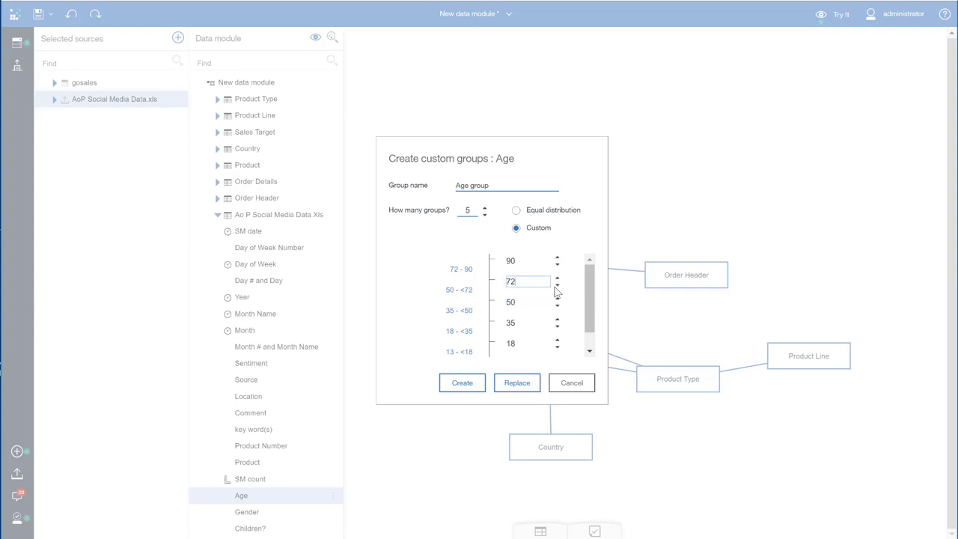
{"action": "left_click", "coordinate": [556, 286]}
{"action": "left_click", "coordinate": [556, 286]}
{"action": "left_click", "coordinate": [462, 385]}
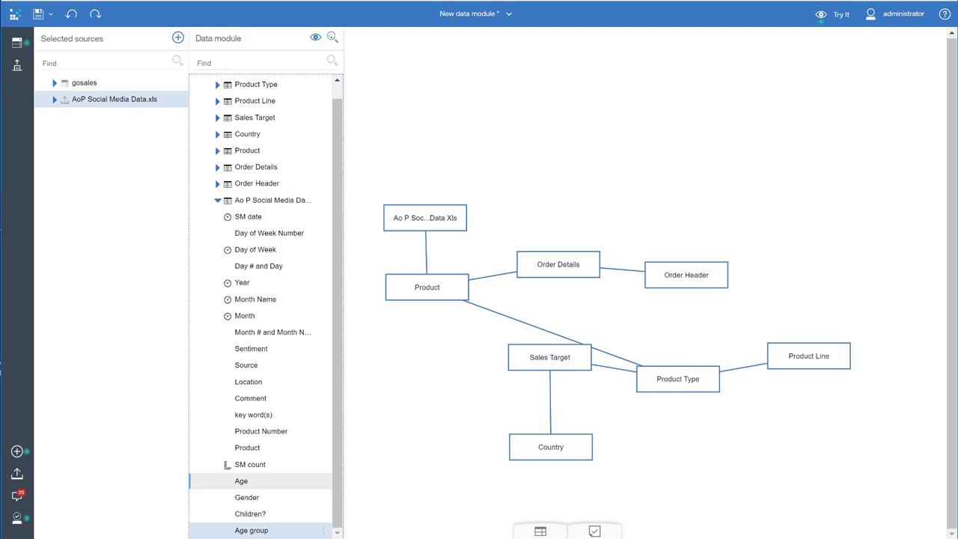
Switch to the New dashboard and add a new tab with the blank layout
{"action": "left_click", "coordinate": [509, 15]}
{"action": "left_click", "coordinate": [488, 68]}
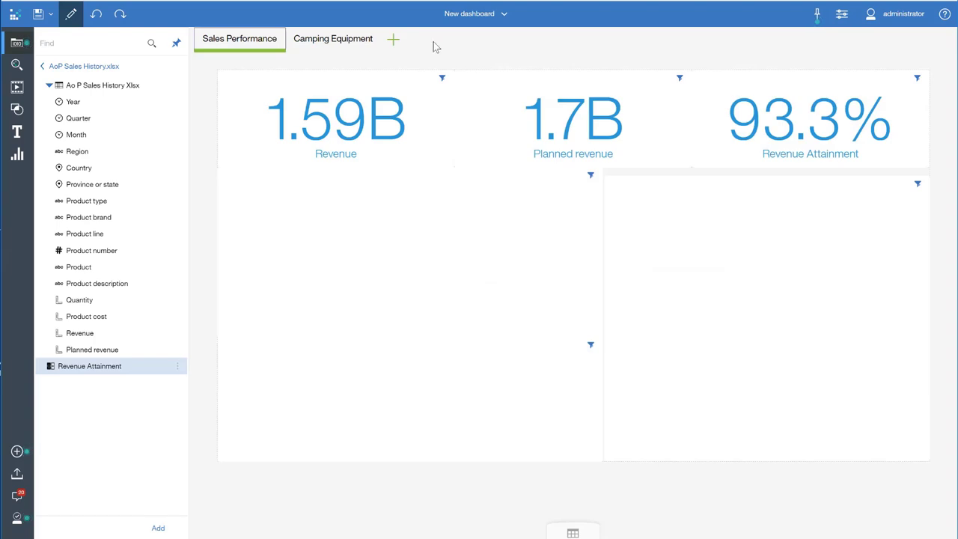
{"action": "left_click", "coordinate": [393, 41]}
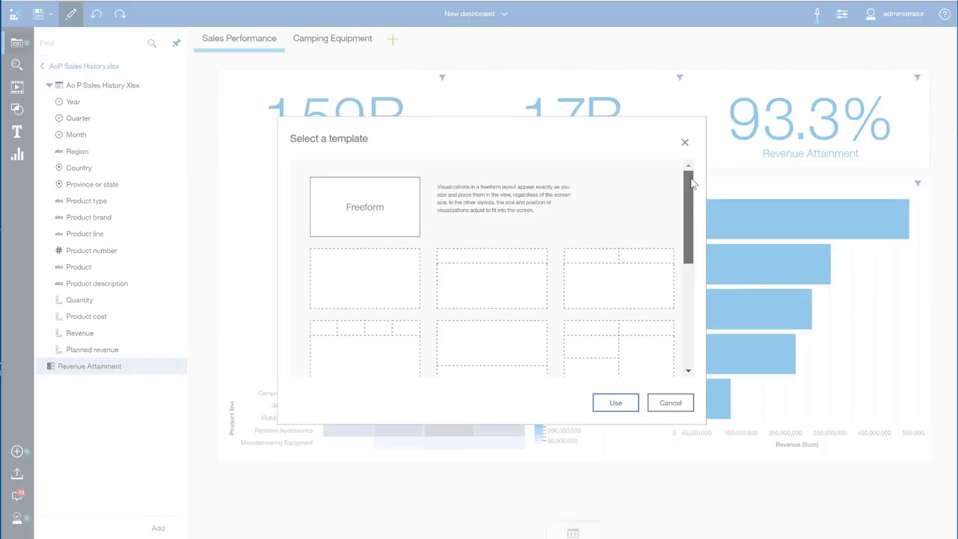
{"action": "left_click", "coordinate": [386, 280]}
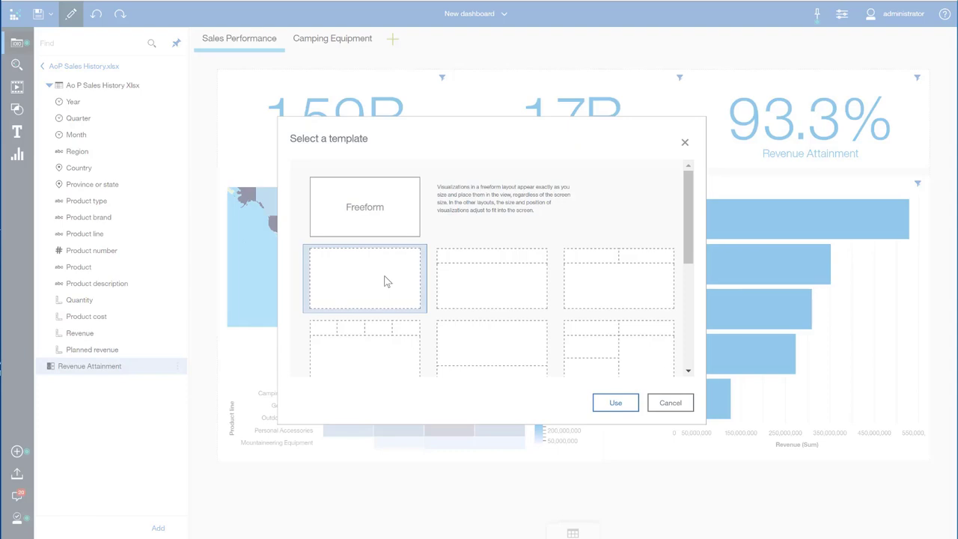
{"action": "left_click", "coordinate": [616, 403]}
Name the new tab 'Customer Sentiment' and begin adding another data source
{"action": "double_click", "coordinate": [401, 40]}
{"action": "type", "text": "Customer"}
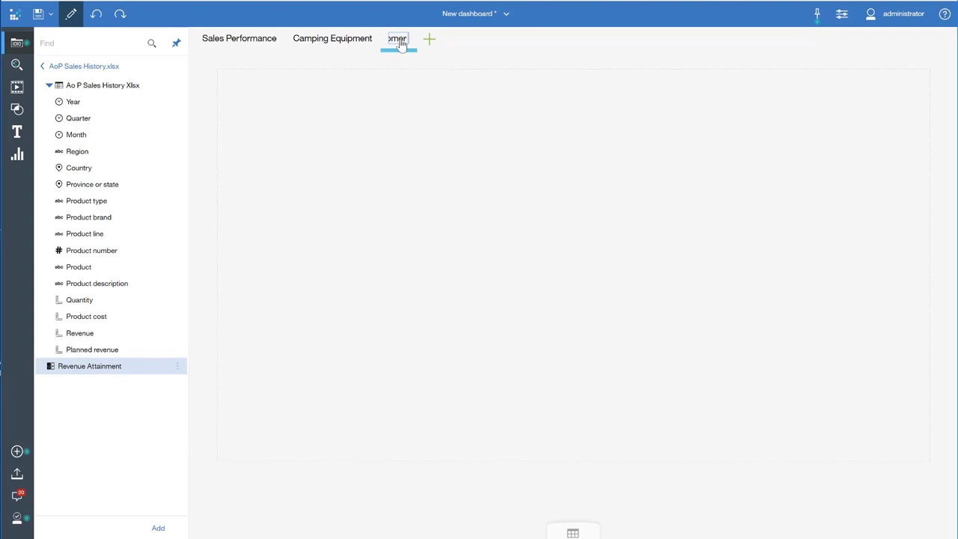
{"action": "type", "text": " Sentiment"}
{"action": "key", "text": "Return"}
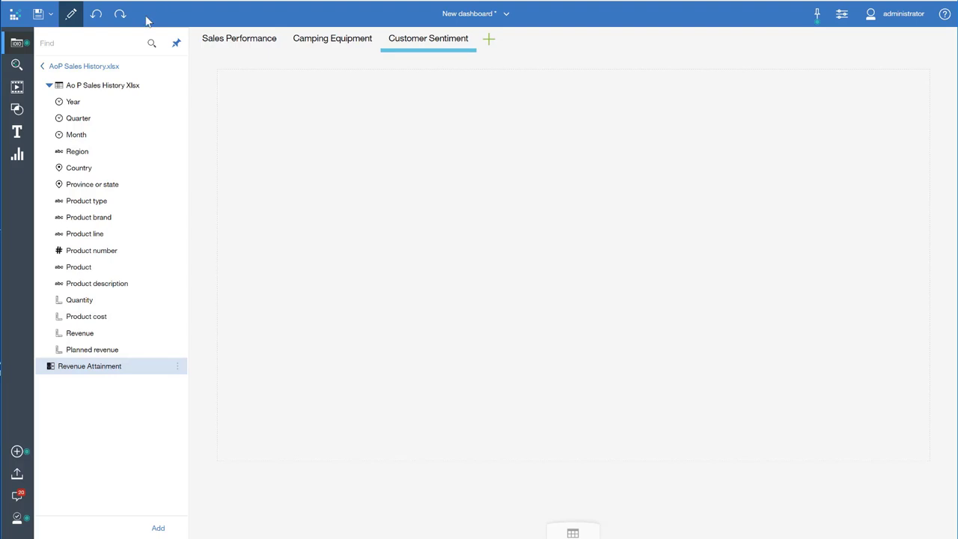
{"action": "left_click", "coordinate": [87, 68]}
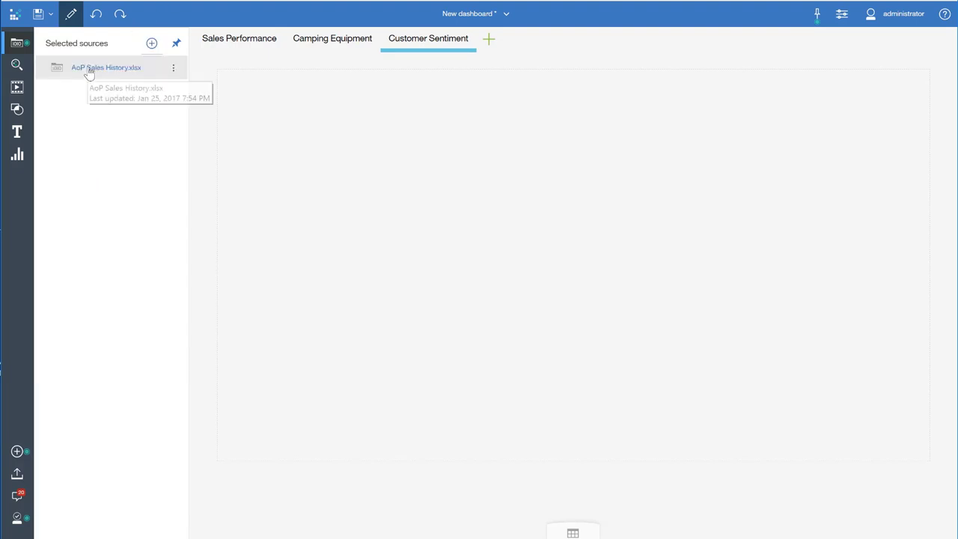
{"action": "left_click", "coordinate": [151, 45]}
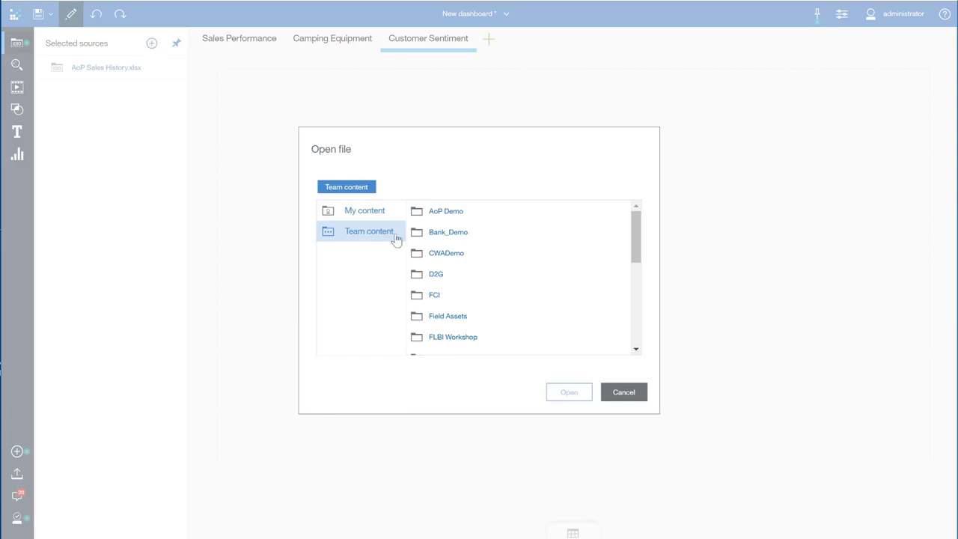
Load the AoP Data Module from the AoP Demo folder as a source
{"action": "left_click", "coordinate": [456, 213]}
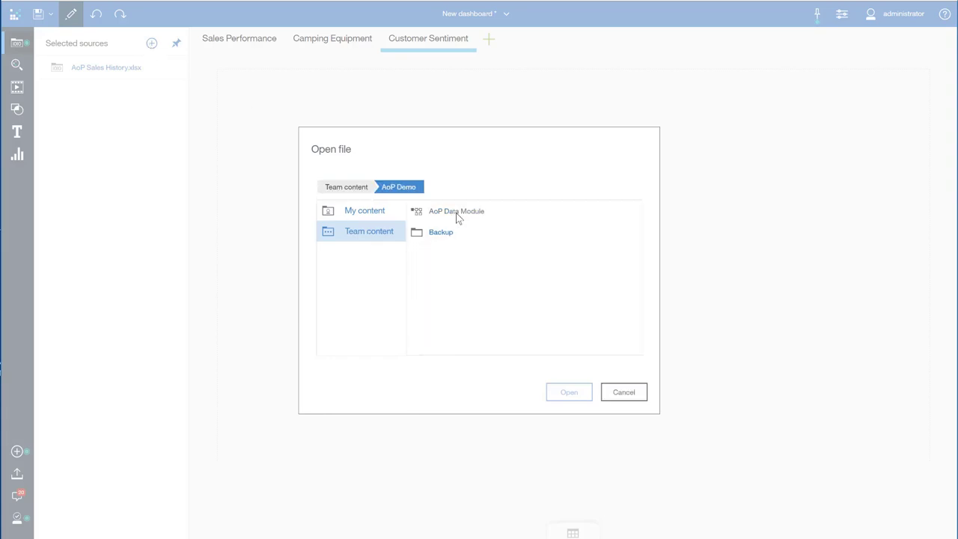
{"action": "left_click", "coordinate": [456, 213]}
{"action": "left_click", "coordinate": [572, 394]}
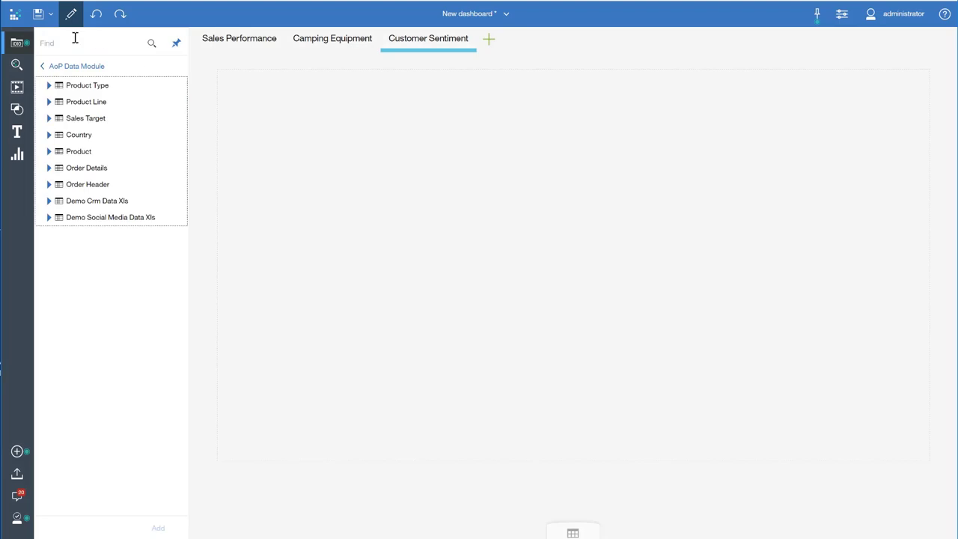
Chart SM count by Sentiment from Demo Social Media Data Xls on the tab
{"action": "left_click", "coordinate": [48, 217]}
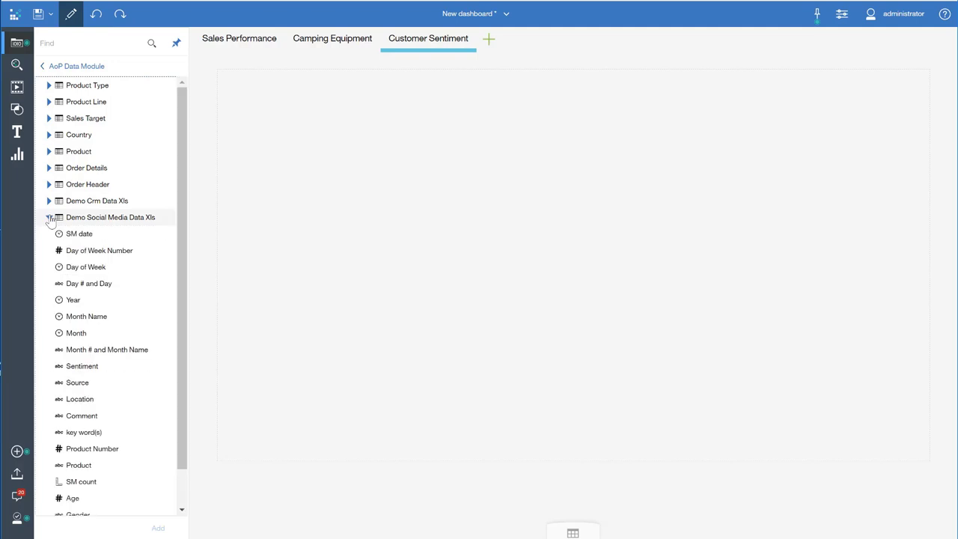
{"action": "left_click", "coordinate": [93, 367]}
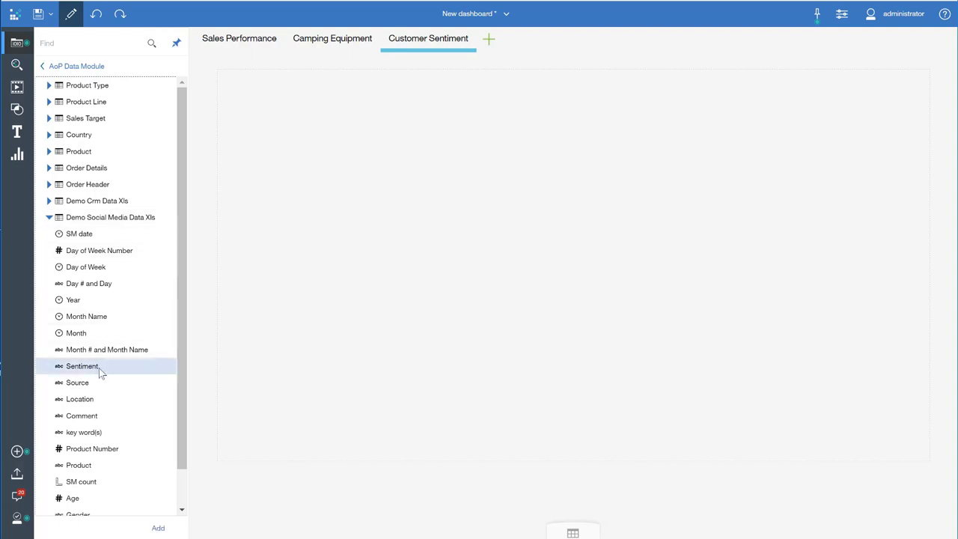
{"action": "left_click", "coordinate": [83, 482], "text": "ctrl"}
{"action": "left_click_drag", "start_coordinate": [83, 482], "coordinate": [221, 80]}
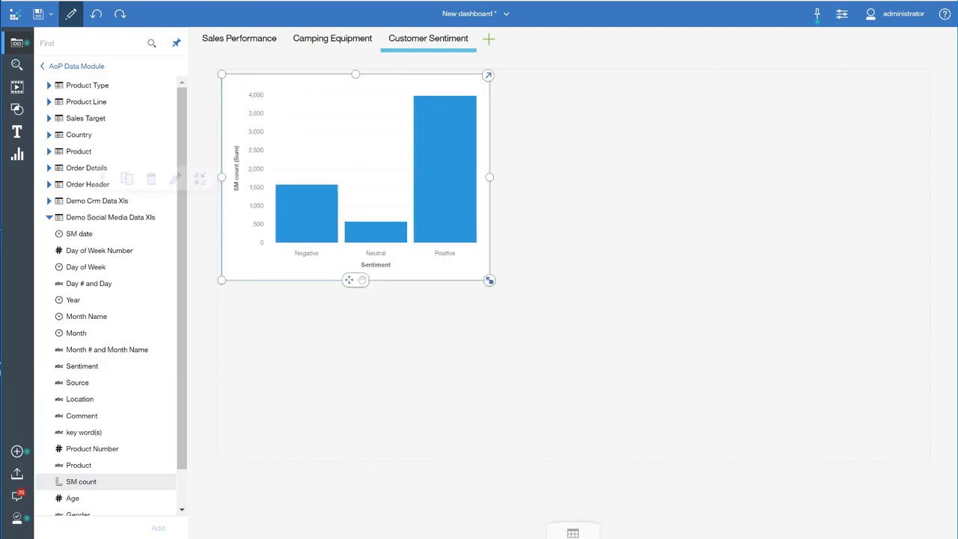
{"action": "left_click", "coordinate": [209, 90]}
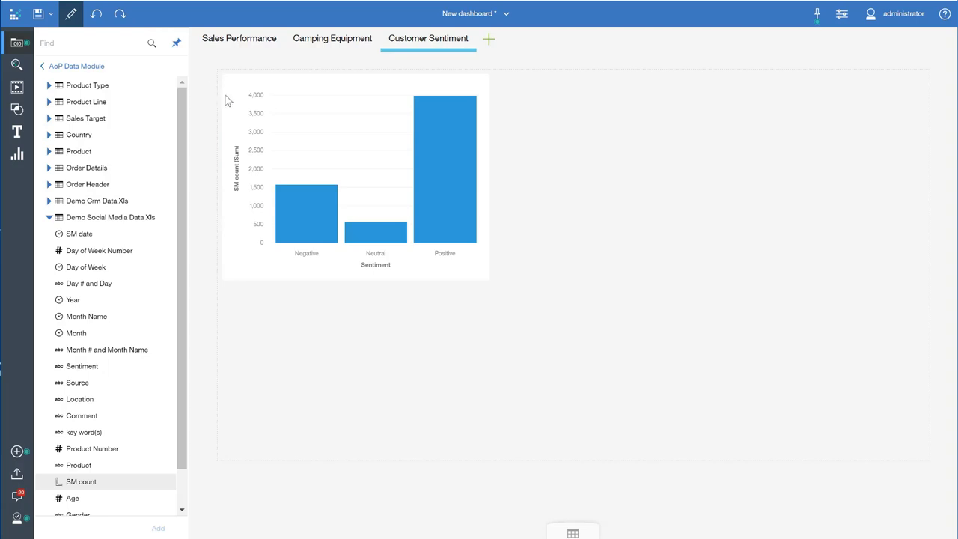
{"action": "left_click", "coordinate": [229, 97]}
Switch the sentiment chart to clustered horizontal bars and make it shorter and narrower
{"action": "left_click", "coordinate": [199, 183]}
{"action": "left_click", "coordinate": [124, 156]}
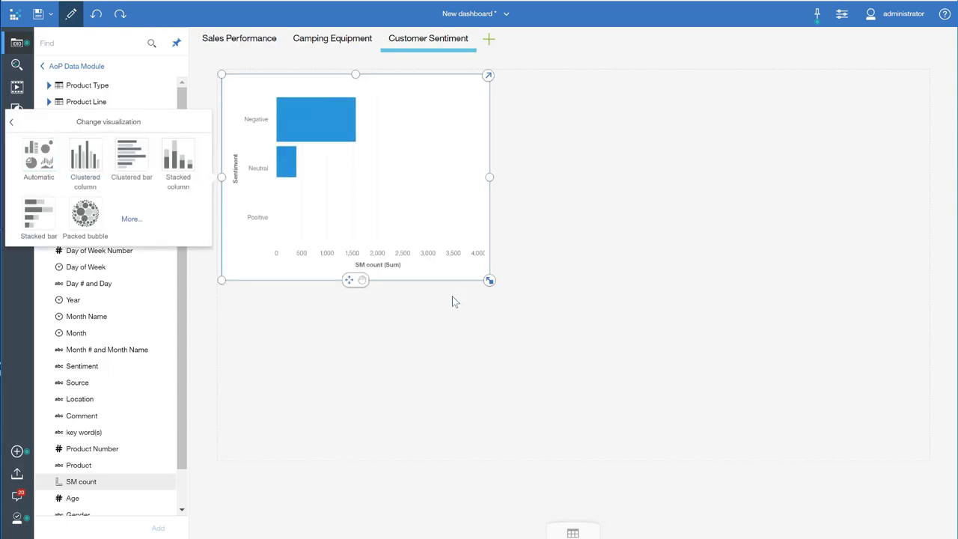
{"action": "left_click_drag", "start_coordinate": [357, 280], "coordinate": [372, 212]}
{"action": "left_click_drag", "start_coordinate": [490, 146], "coordinate": [410, 156]}
{"action": "left_click", "coordinate": [540, 49]}
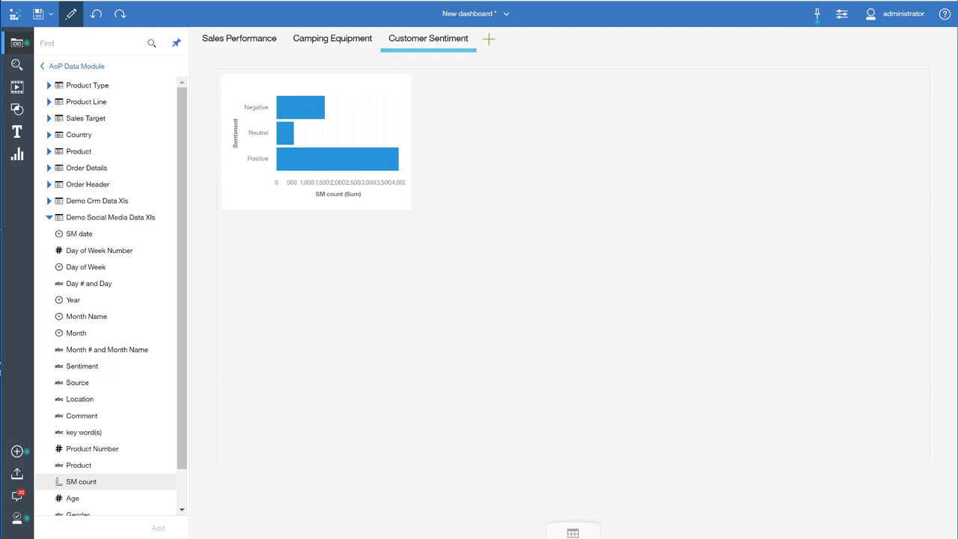
Set the SM count axis number format to Abbreviate, showing values like 1K and 4K
{"action": "left_click", "coordinate": [335, 202]}
{"action": "left_click", "coordinate": [336, 201]}
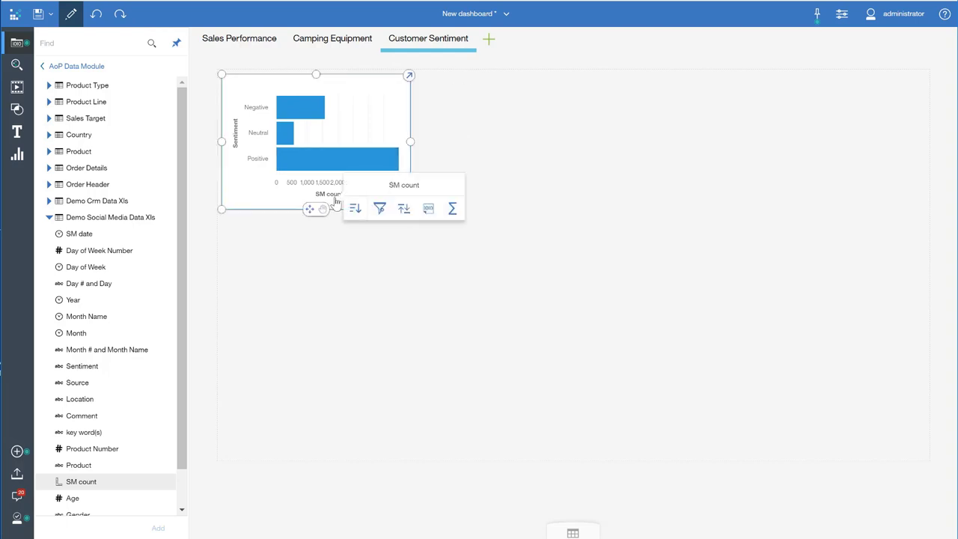
{"action": "left_click", "coordinate": [427, 210]}
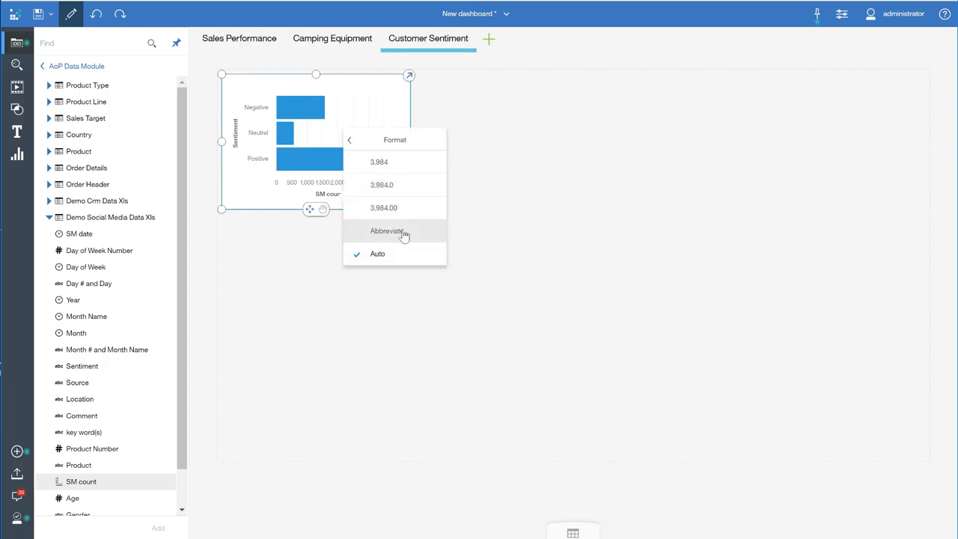
{"action": "left_click", "coordinate": [404, 233]}
{"action": "left_click", "coordinate": [547, 54]}
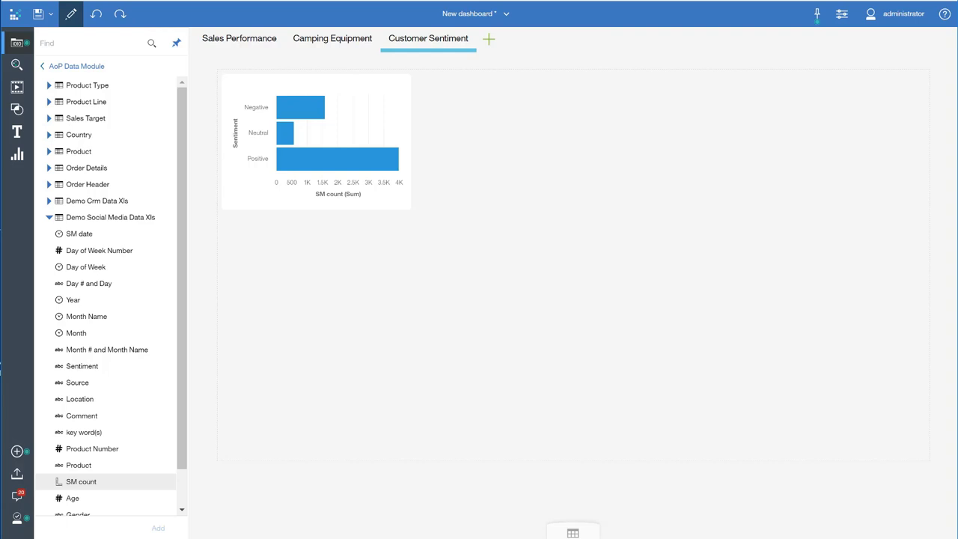
Add a radial bar chart to the tab using Satisfaction as its value
{"action": "left_click", "coordinate": [18, 155]}
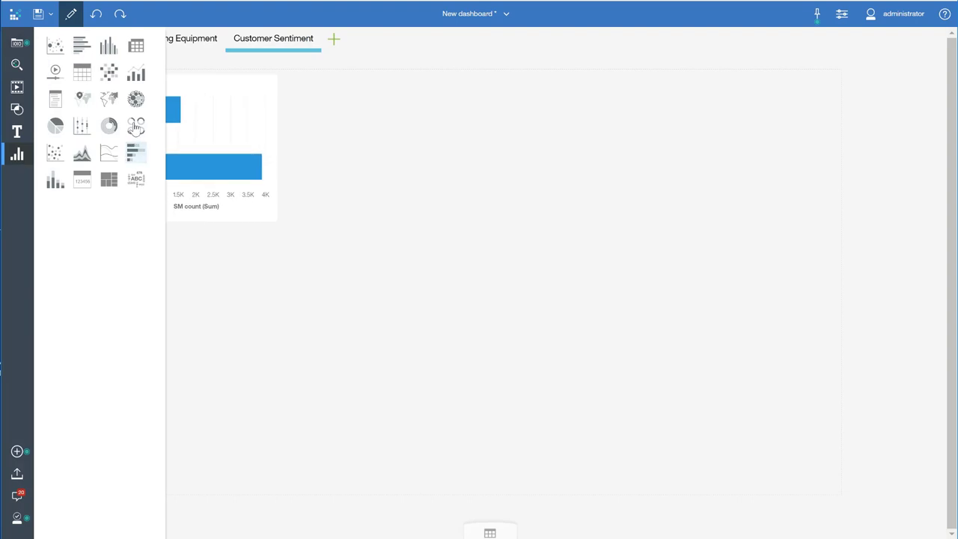
{"action": "left_click_drag", "start_coordinate": [135, 125], "coordinate": [295, 80]}
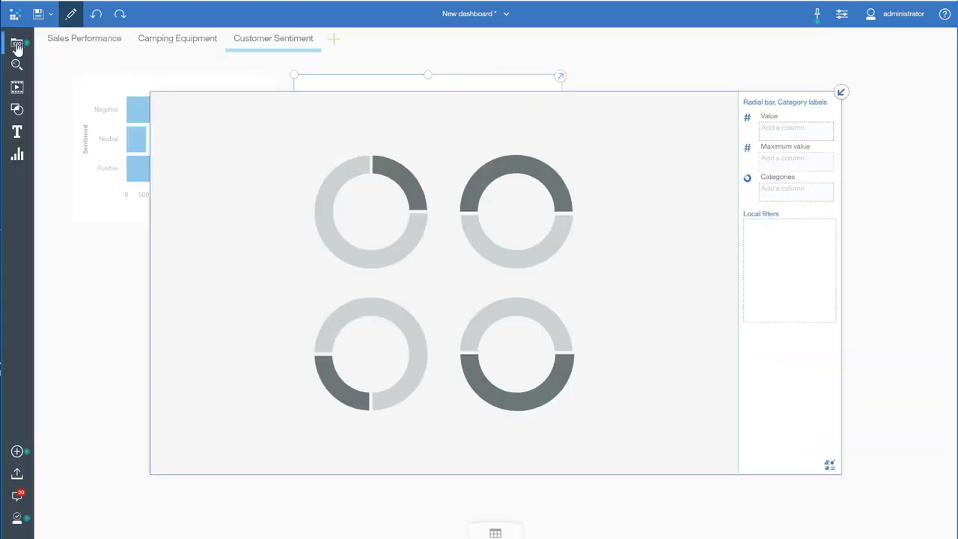
{"action": "left_click", "coordinate": [17, 45]}
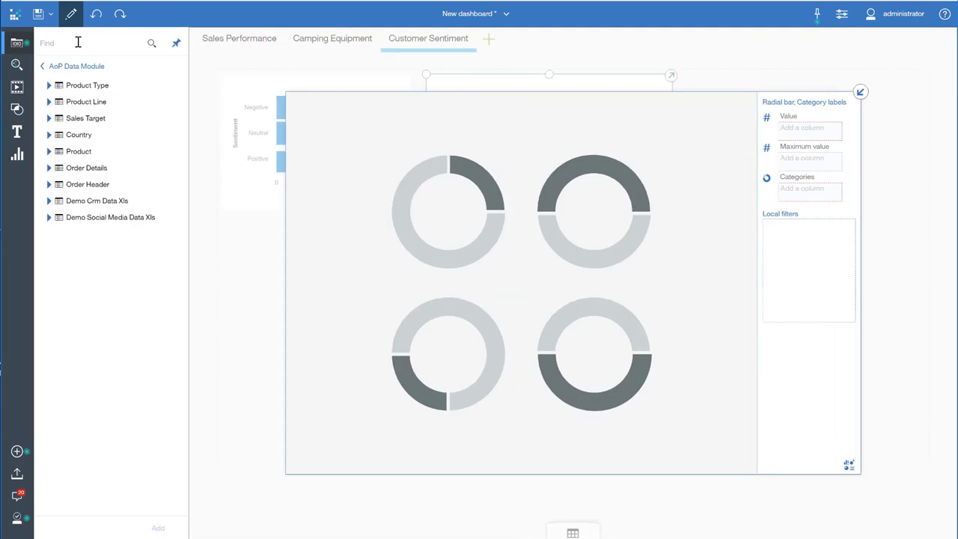
{"action": "type", "text": "sati"}
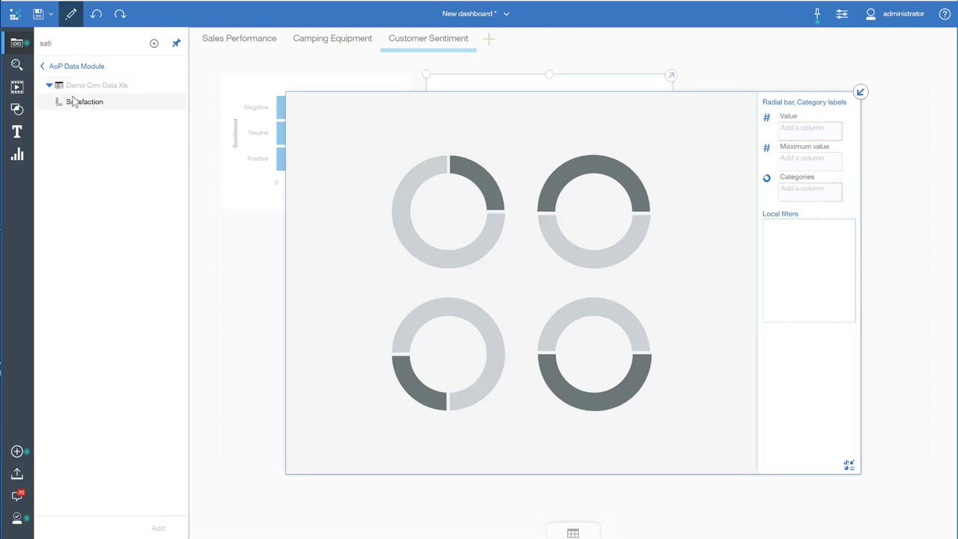
{"action": "key", "text": "BackSpace"}
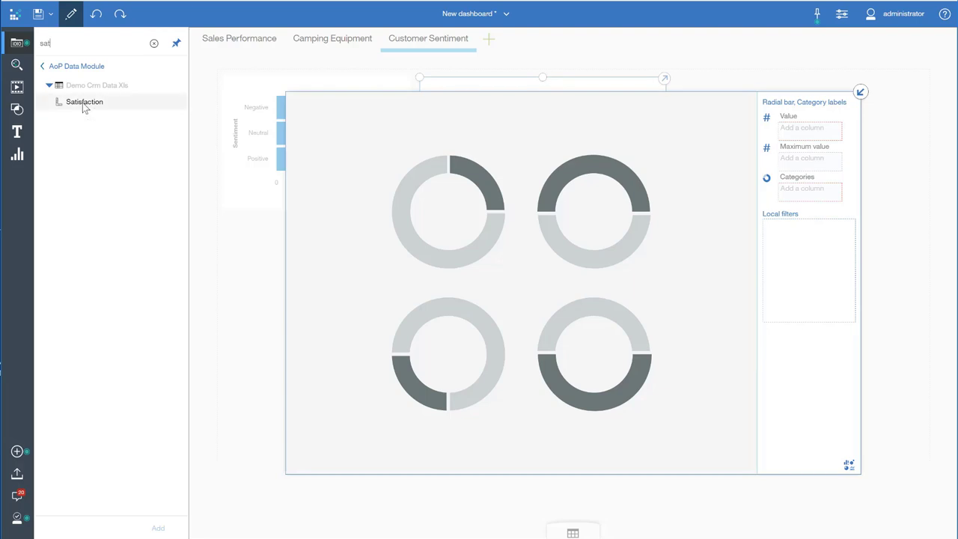
{"action": "left_click_drag", "start_coordinate": [84, 101], "coordinate": [795, 128]}
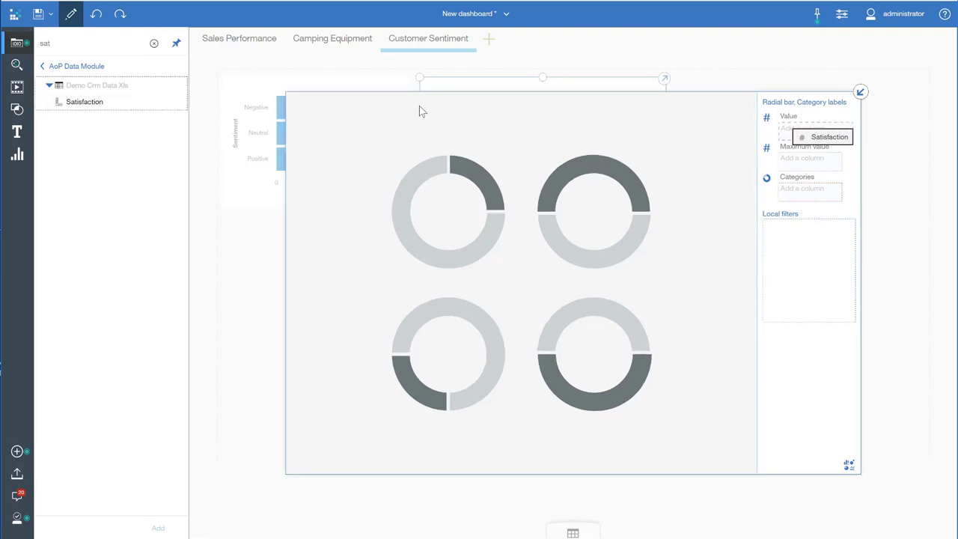
Use Product Line En as the radial chart's categories
{"action": "double_click", "coordinate": [81, 44]}
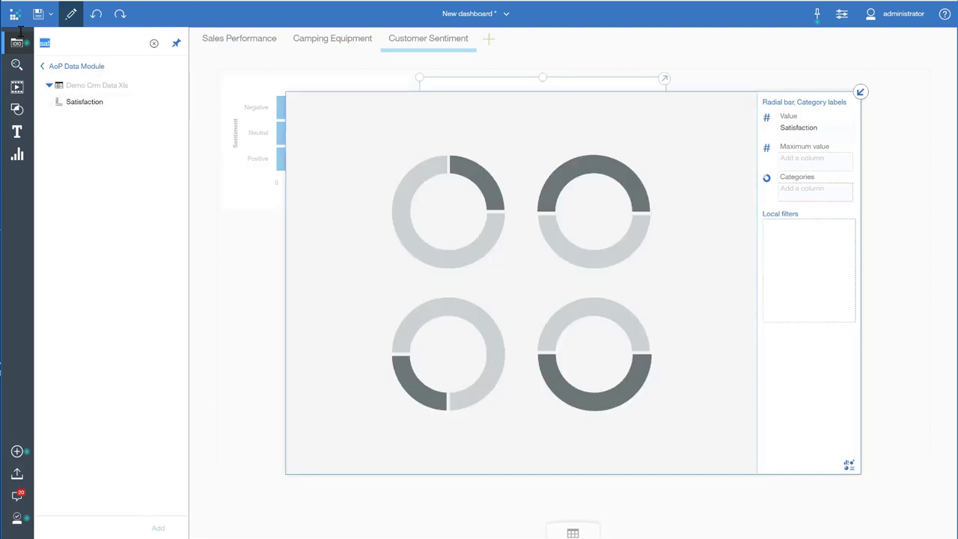
{"action": "type", "text": "product"}
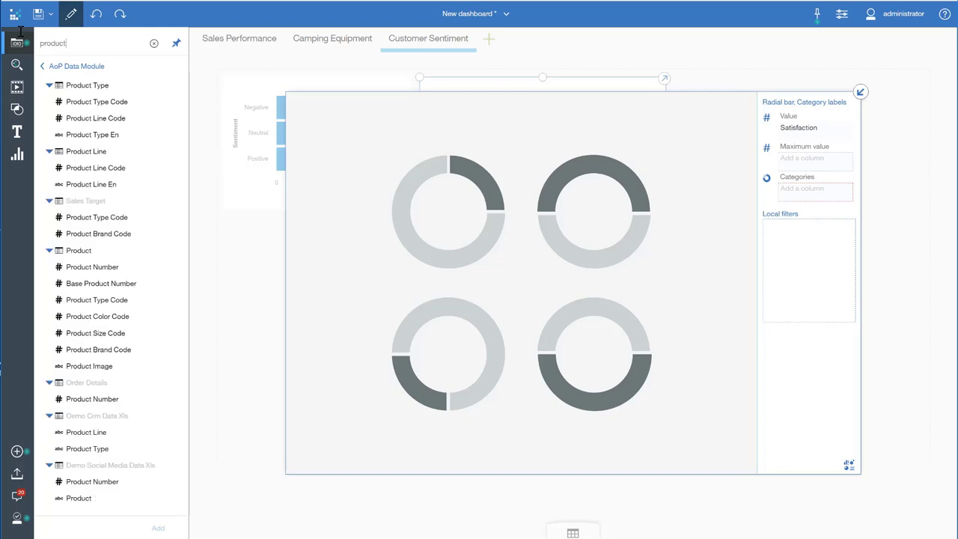
{"action": "type", "text": " line e"}
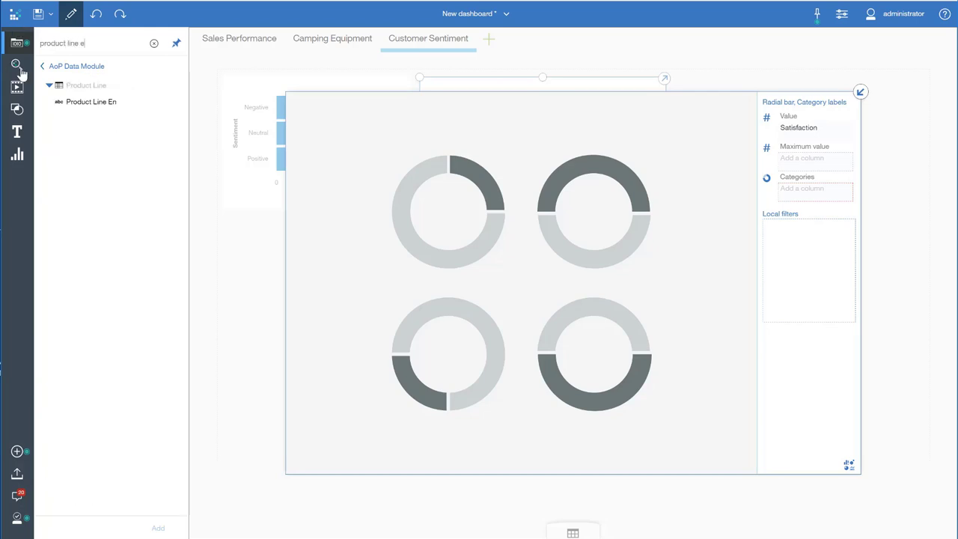
{"action": "left_click_drag", "start_coordinate": [82, 101], "coordinate": [812, 191]}
{"action": "left_click", "coordinate": [860, 92]}
Resize the gauge panel wider and shorter so it sits beside the sentiment bars
{"action": "left_click_drag", "start_coordinate": [666, 172], "coordinate": [930, 194]}
{"action": "left_click_drag", "start_coordinate": [678, 275], "coordinate": [686, 211]}
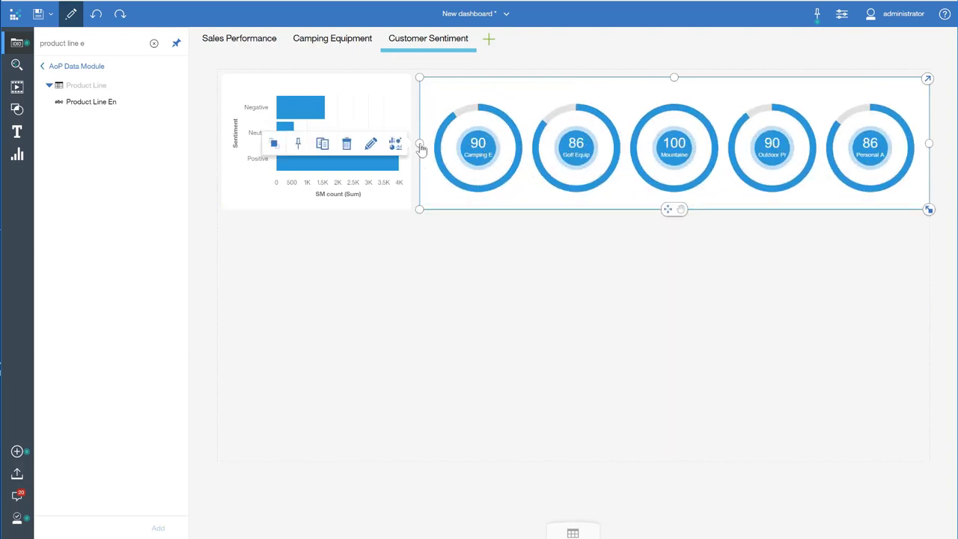
{"action": "left_click_drag", "start_coordinate": [418, 149], "coordinate": [410, 151]}
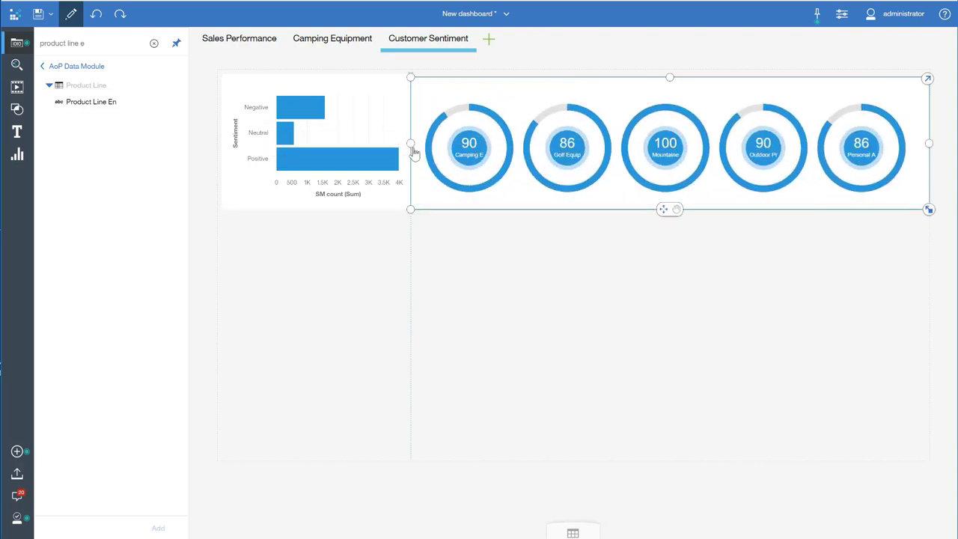
{"action": "left_click", "coordinate": [631, 53]}
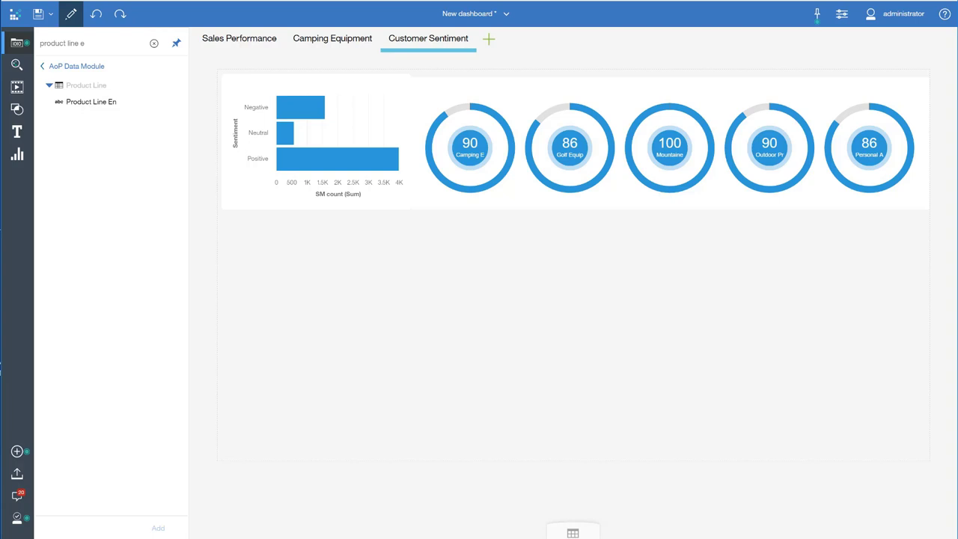
Place a word cloud below the bar chart, with Product as words and SM count as size
{"action": "left_click", "coordinate": [17, 155]}
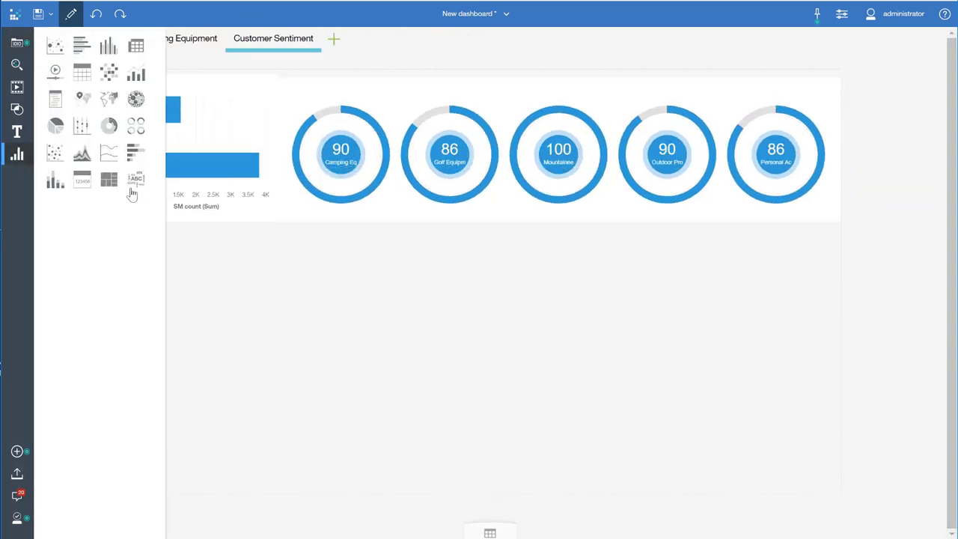
{"action": "left_click_drag", "start_coordinate": [136, 179], "coordinate": [196, 265]}
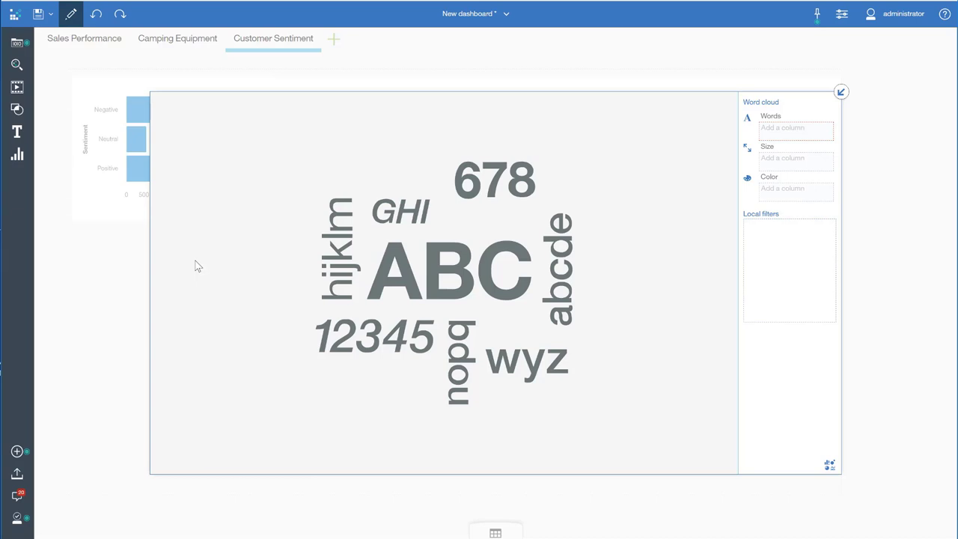
{"action": "left_click", "coordinate": [16, 42]}
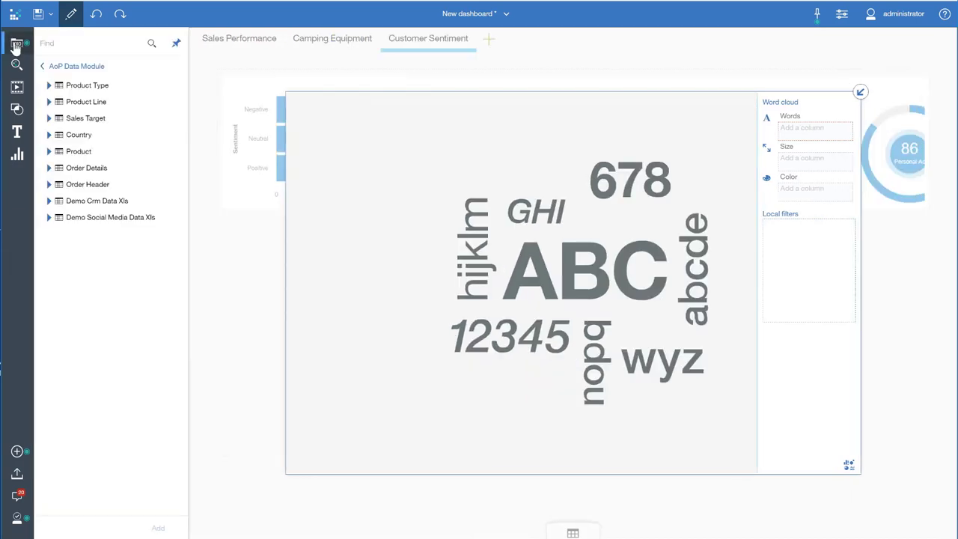
{"action": "left_click", "coordinate": [49, 217]}
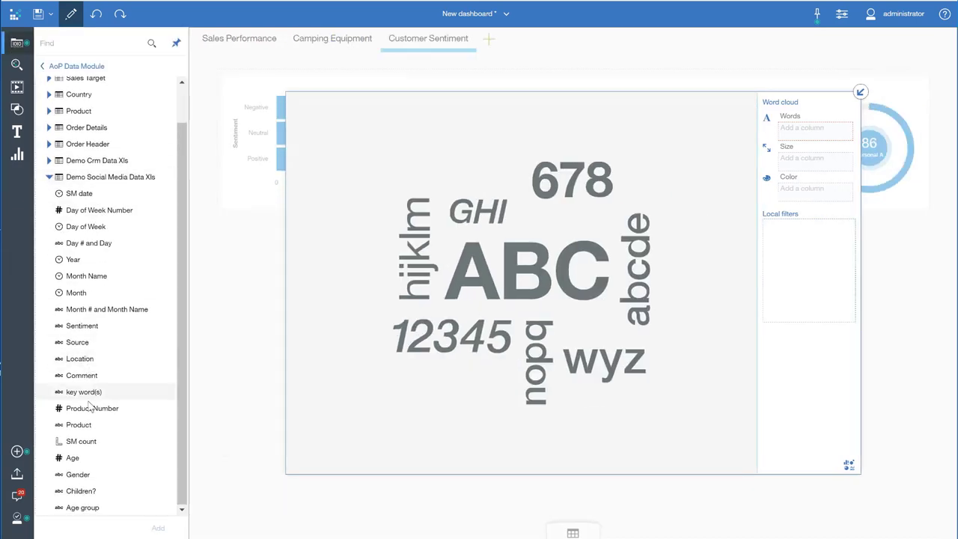
{"action": "left_click_drag", "start_coordinate": [80, 442], "coordinate": [797, 159]}
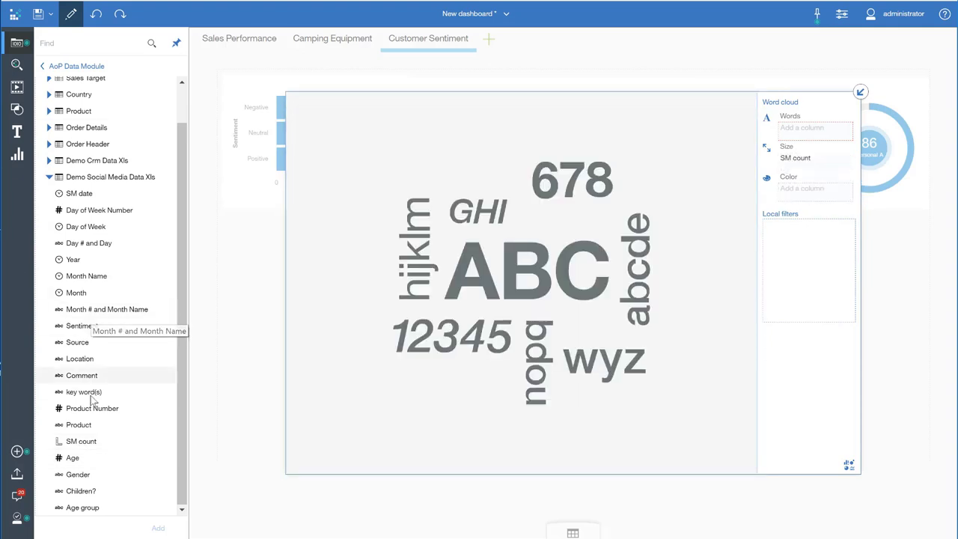
{"action": "left_click_drag", "start_coordinate": [78, 424], "coordinate": [827, 129]}
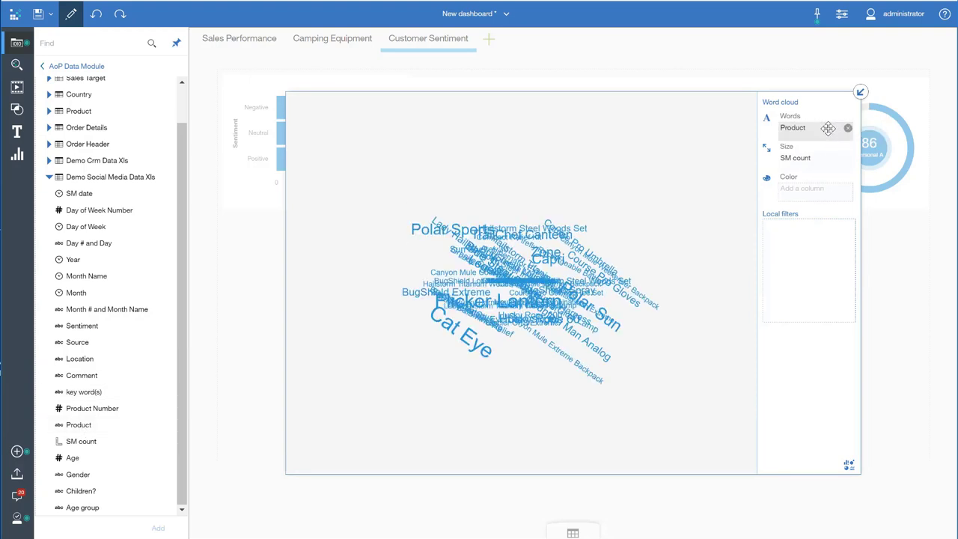
{"action": "left_click", "coordinate": [860, 93]}
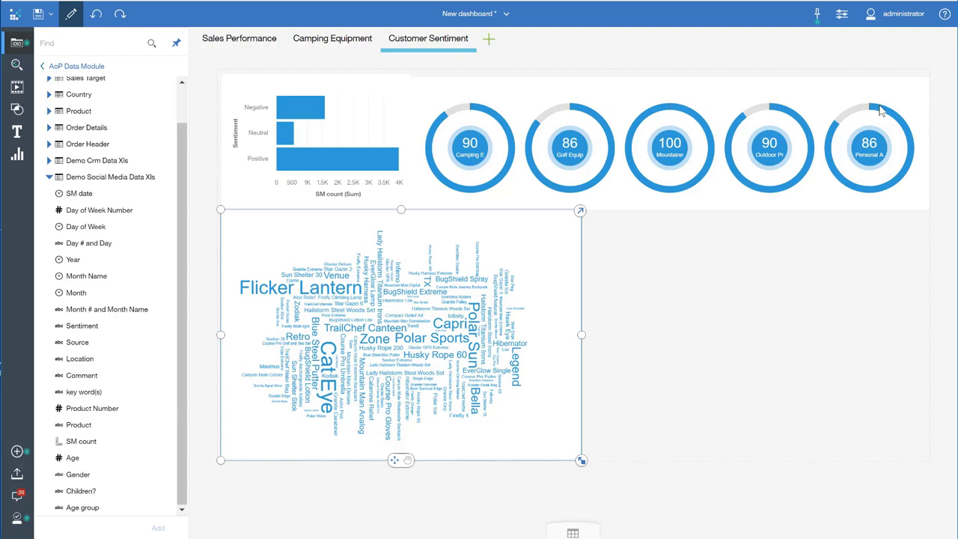
Test the gauge filters for Personal Accessories and Outdoor Protection, then clear them
{"action": "left_click", "coordinate": [879, 108]}
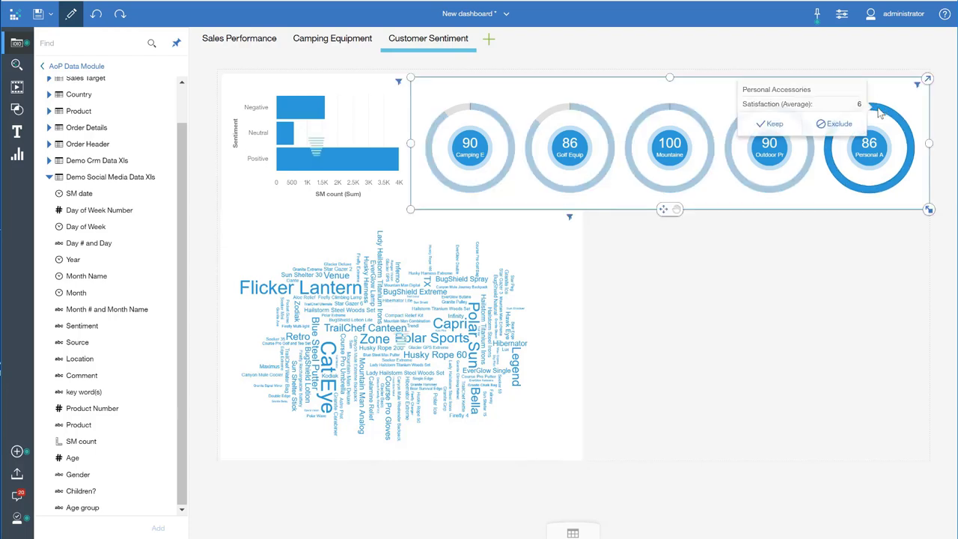
{"action": "left_click", "coordinate": [880, 65]}
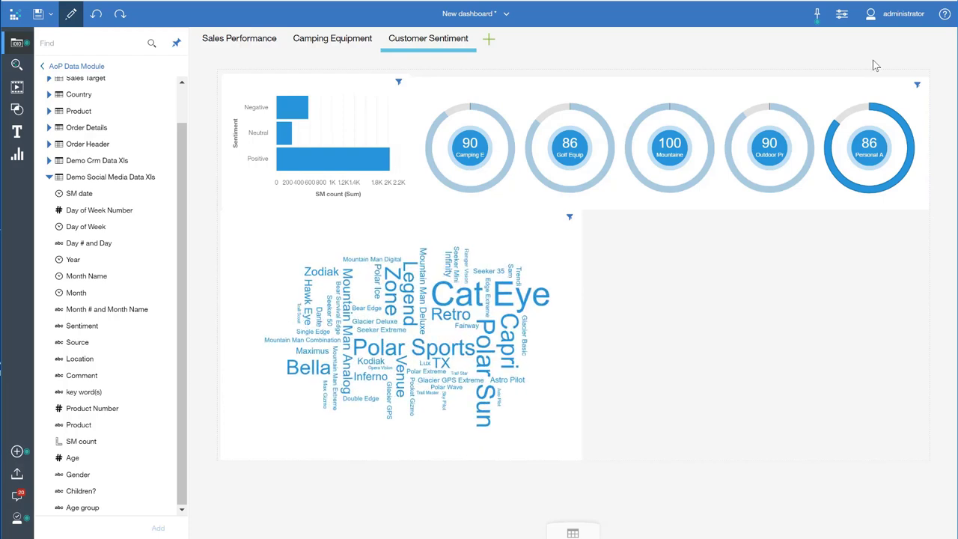
{"action": "left_click", "coordinate": [809, 131]}
{"action": "left_click", "coordinate": [810, 131]}
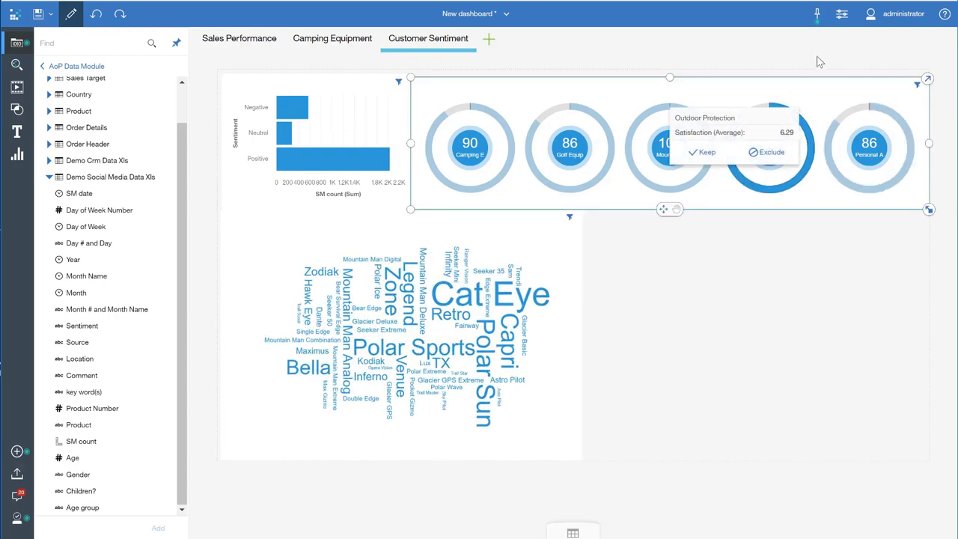
{"action": "left_click", "coordinate": [816, 53]}
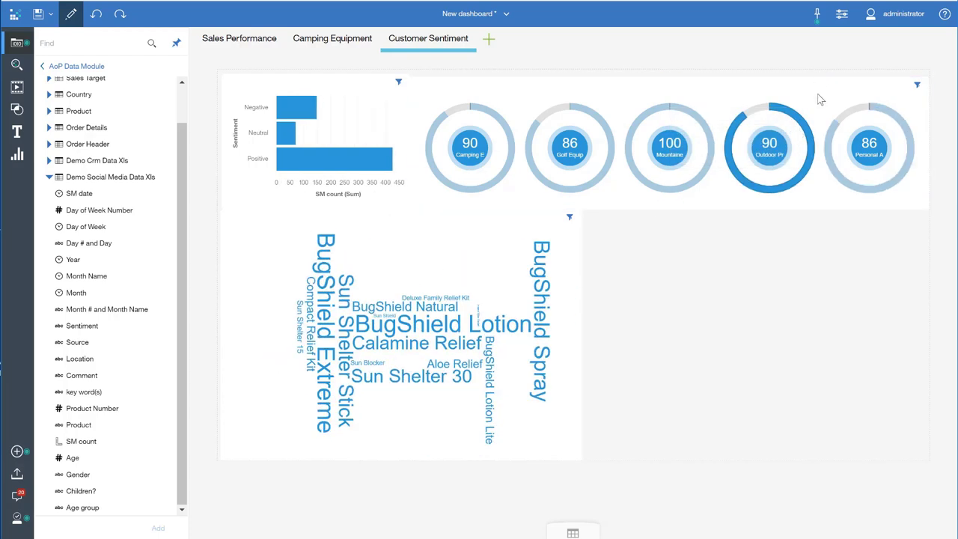
{"action": "left_click", "coordinate": [818, 87]}
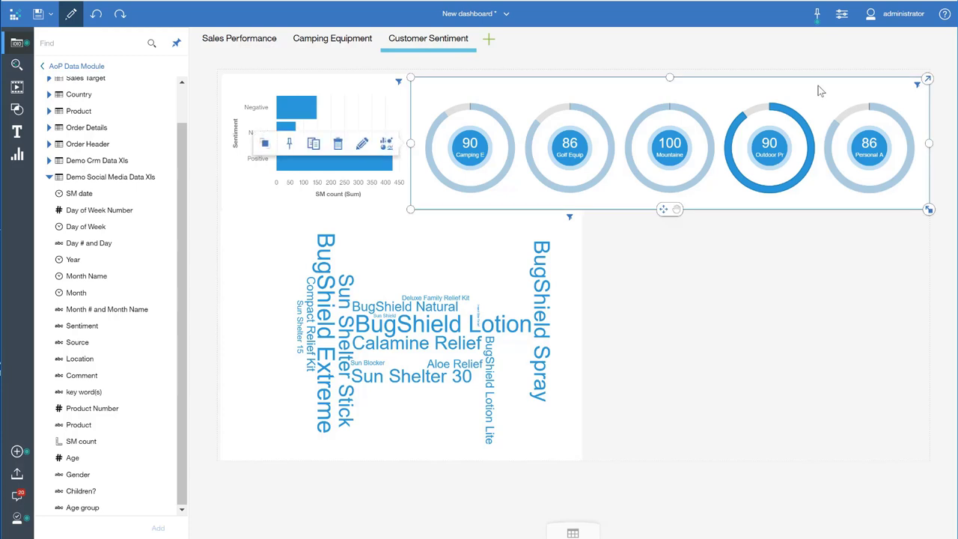
{"action": "left_click", "coordinate": [751, 188]}
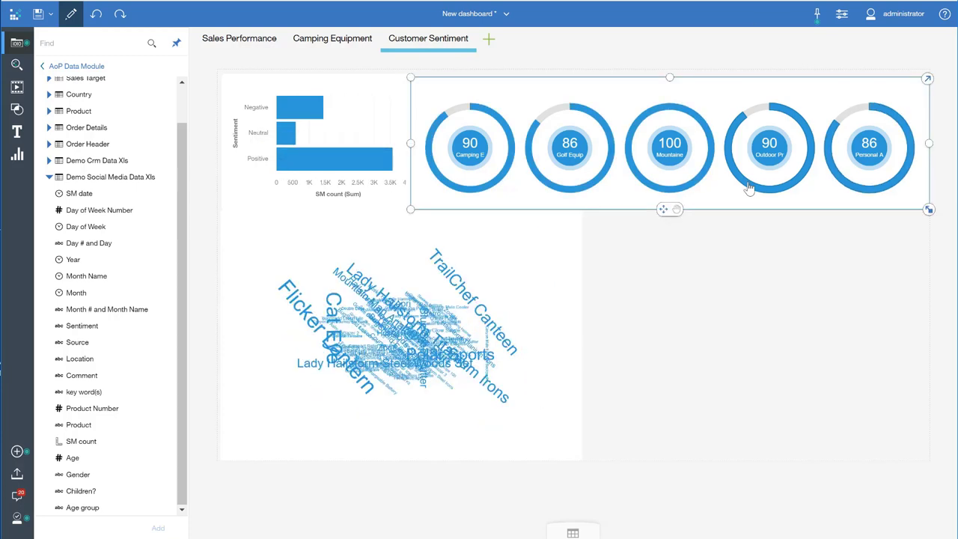
{"action": "left_click", "coordinate": [785, 52]}
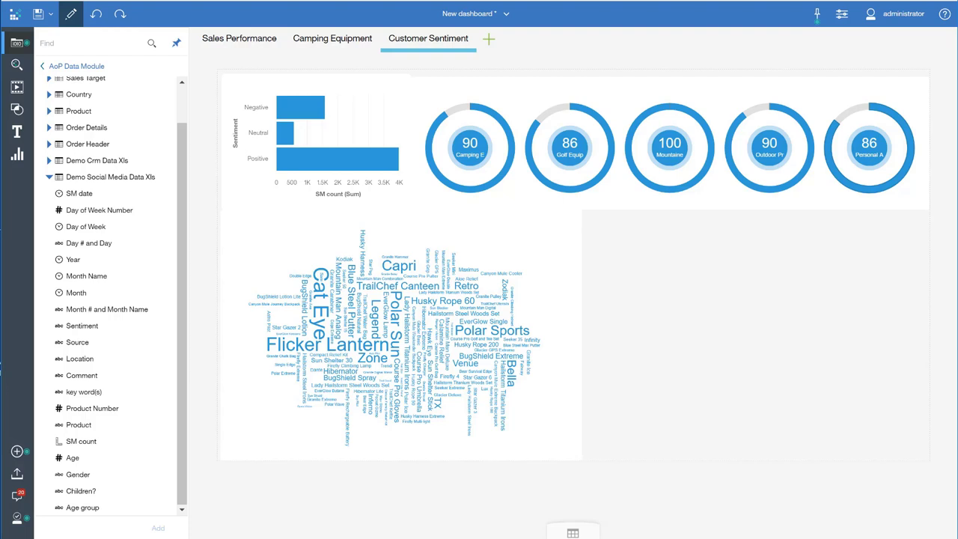
Try the Positive sentiment filter, clear it, then filter to Negative sentiment
{"action": "left_click", "coordinate": [336, 158]}
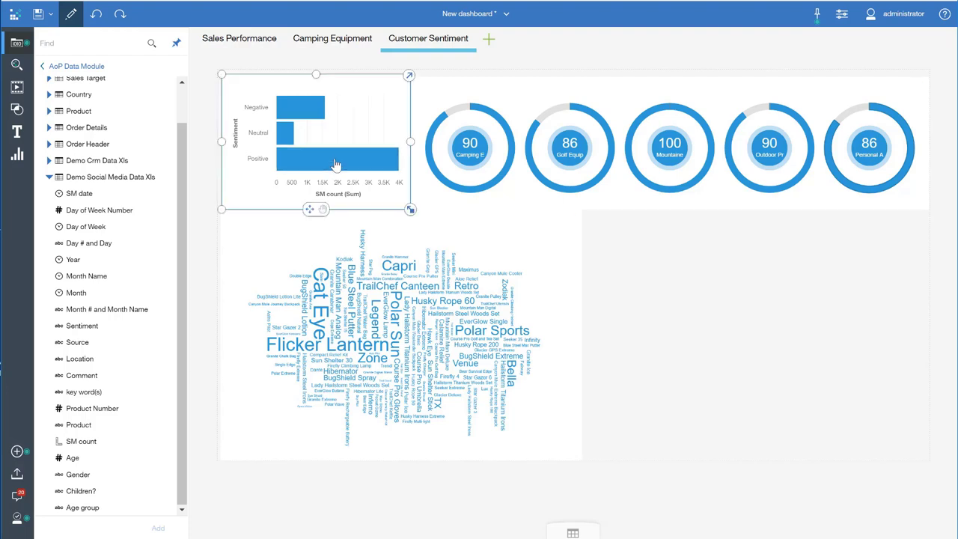
{"action": "left_click", "coordinate": [475, 64]}
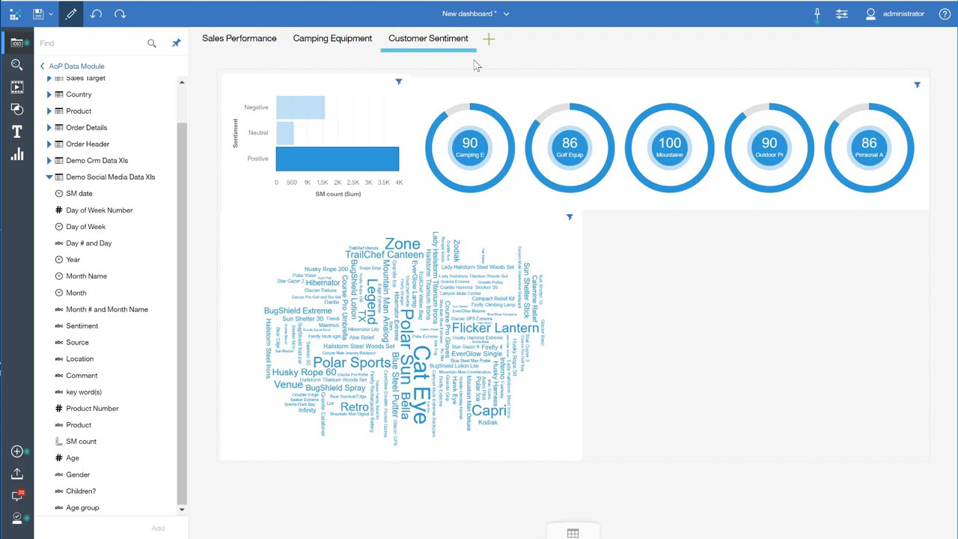
{"action": "left_click", "coordinate": [310, 117]}
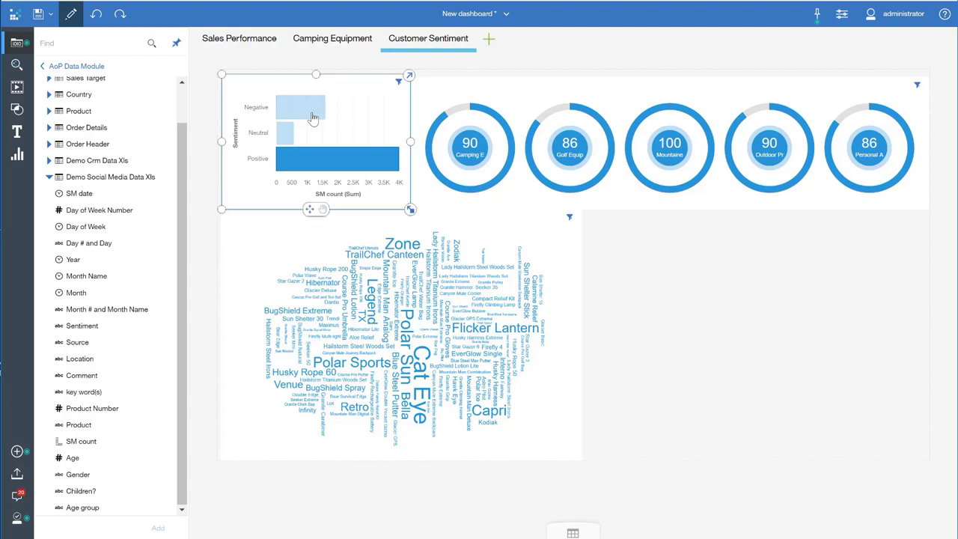
{"action": "left_click", "coordinate": [459, 66]}
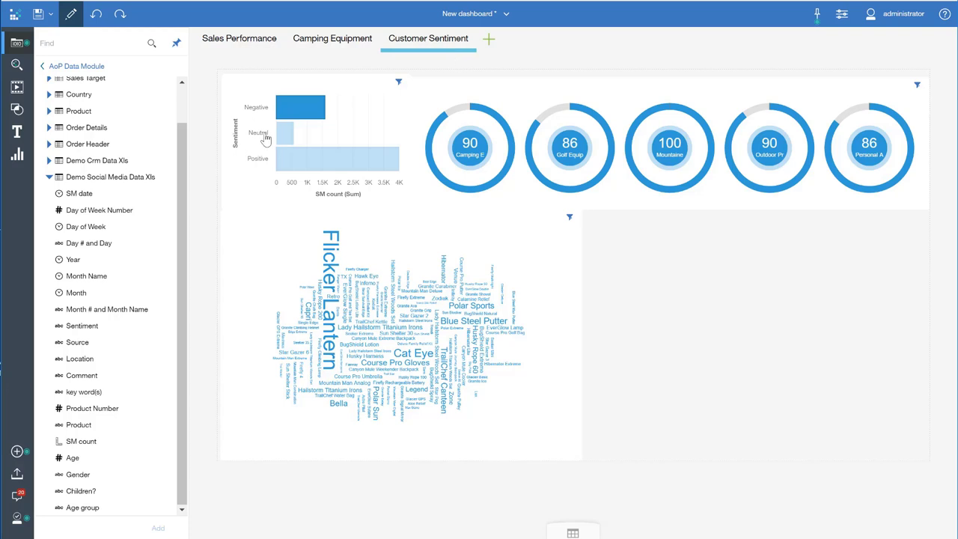
Add a Comment list beside the word cloud, widened to the dashboard's right edge and made taller
{"action": "left_click_drag", "start_coordinate": [82, 380], "coordinate": [596, 223]}
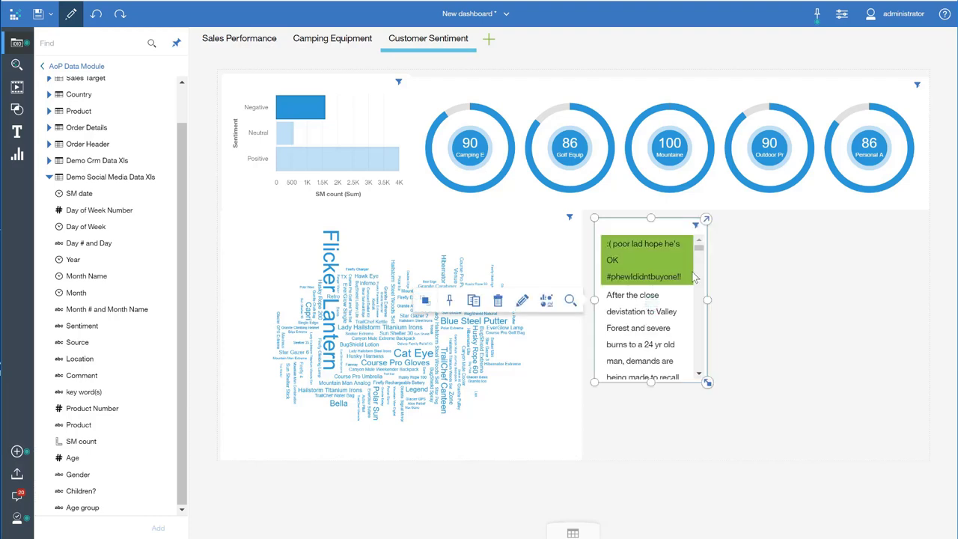
{"action": "left_click_drag", "start_coordinate": [706, 383], "coordinate": [928, 382]}
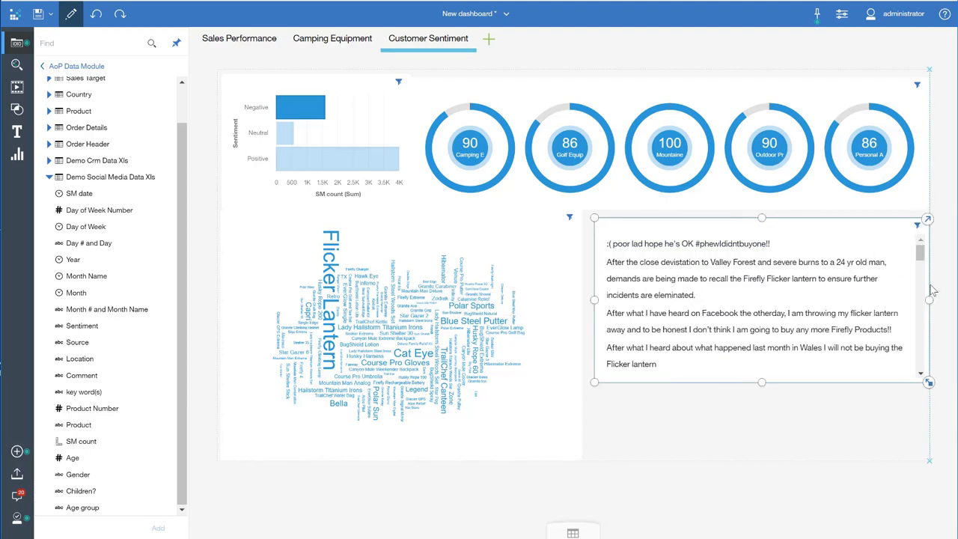
{"action": "left_click_drag", "start_coordinate": [763, 385], "coordinate": [763, 481]}
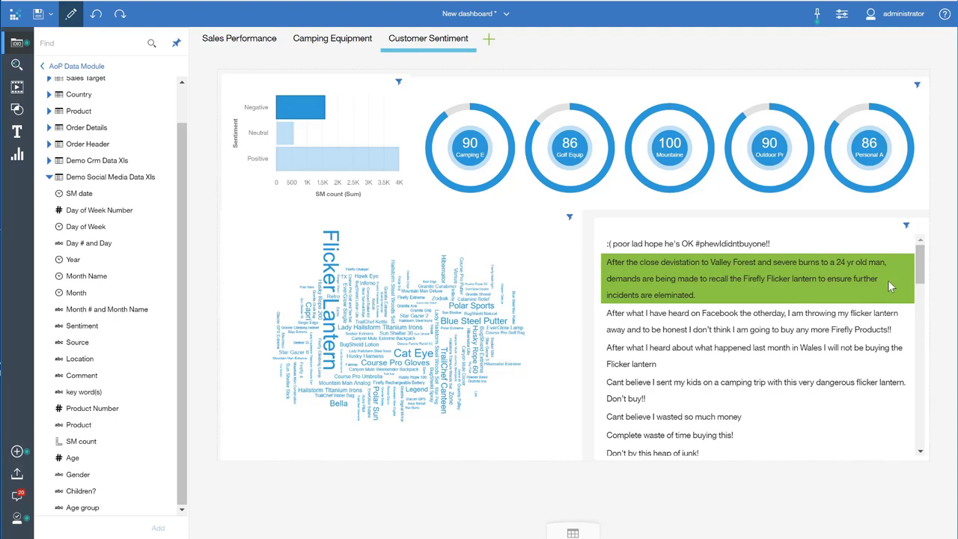
{"action": "left_click", "coordinate": [871, 235]}
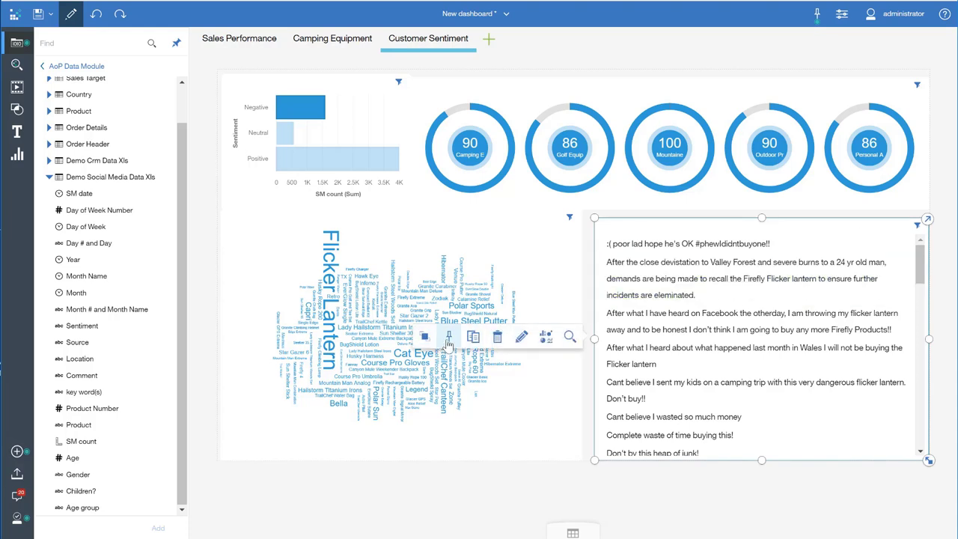
{"action": "left_click", "coordinate": [487, 431]}
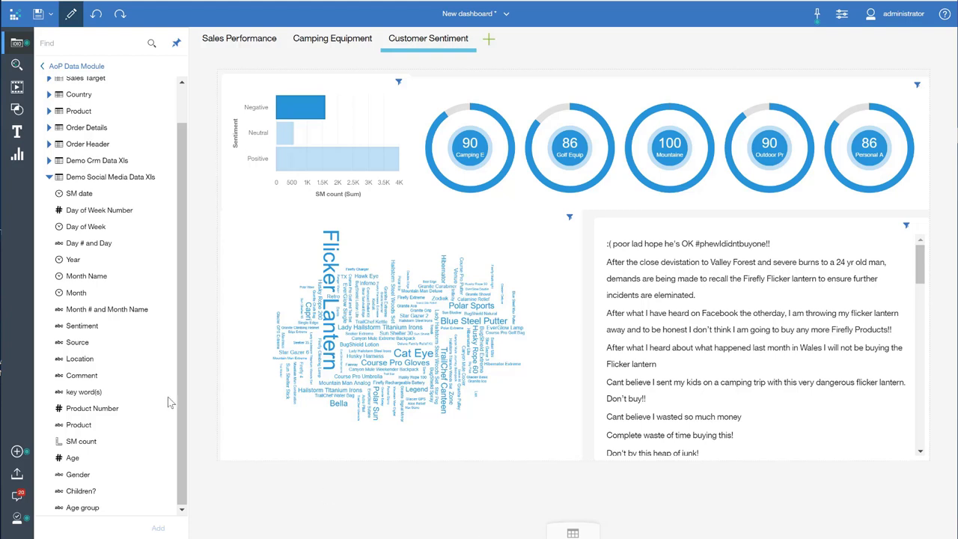
Create a new story with the four-panel grid layout
{"action": "left_click", "coordinate": [16, 451]}
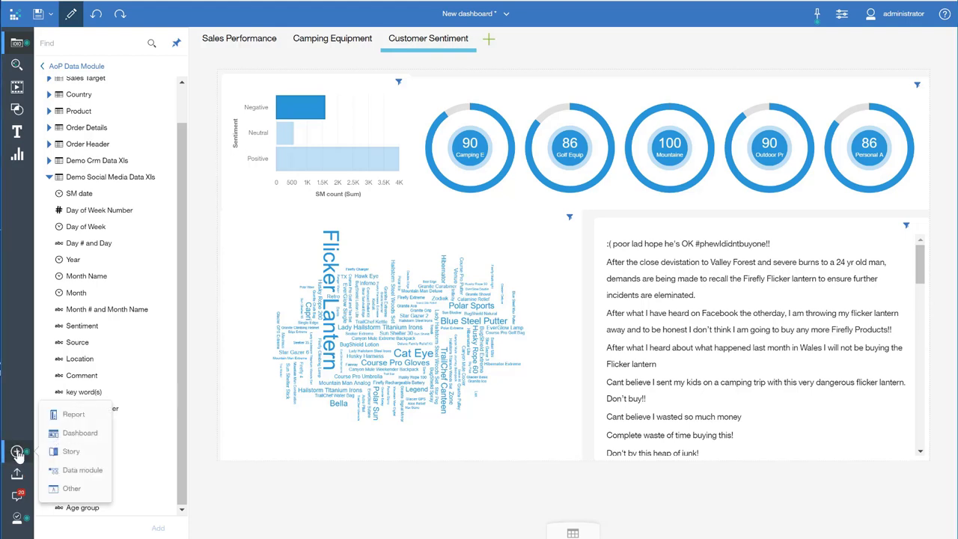
{"action": "left_click", "coordinate": [71, 452]}
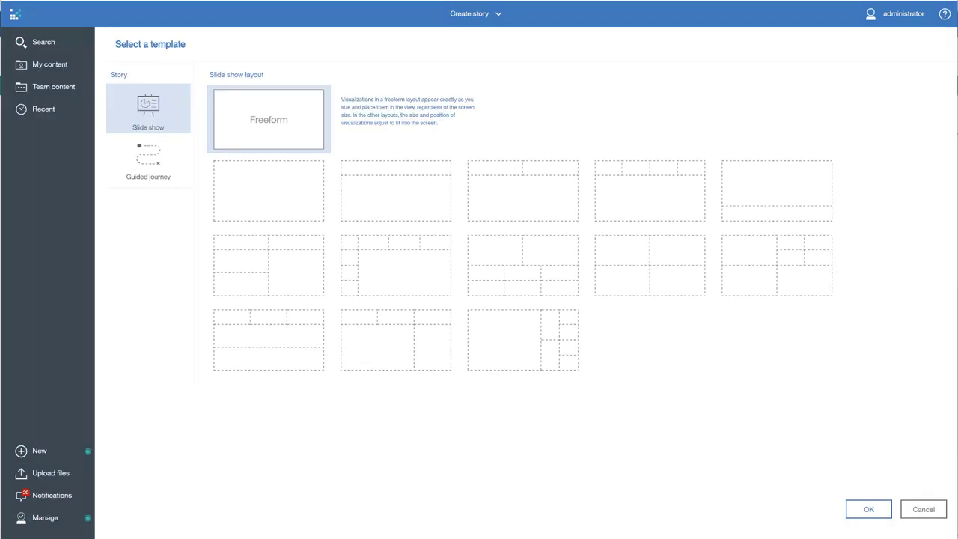
{"action": "left_click", "coordinate": [688, 271]}
{"action": "left_click", "coordinate": [868, 518]}
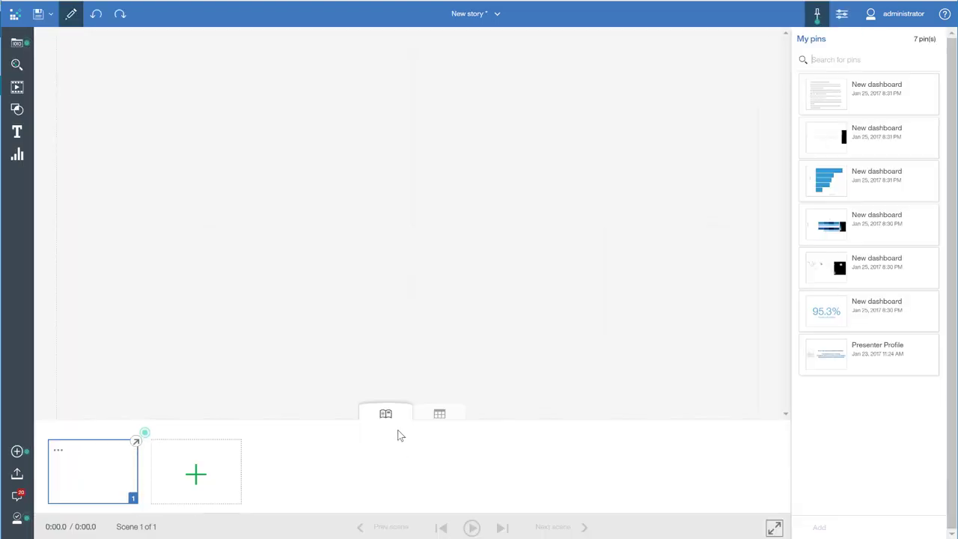
{"action": "left_click", "coordinate": [384, 411]}
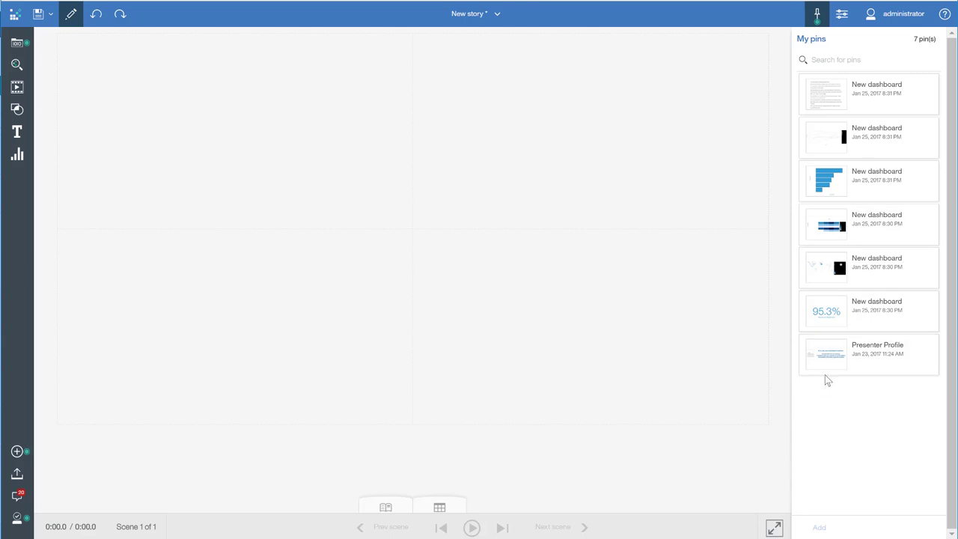
Place the Presenter Profile pin, enlarge its welcome text, and add a small 95.3% tile below
{"action": "left_click_drag", "start_coordinate": [827, 363], "coordinate": [69, 41]}
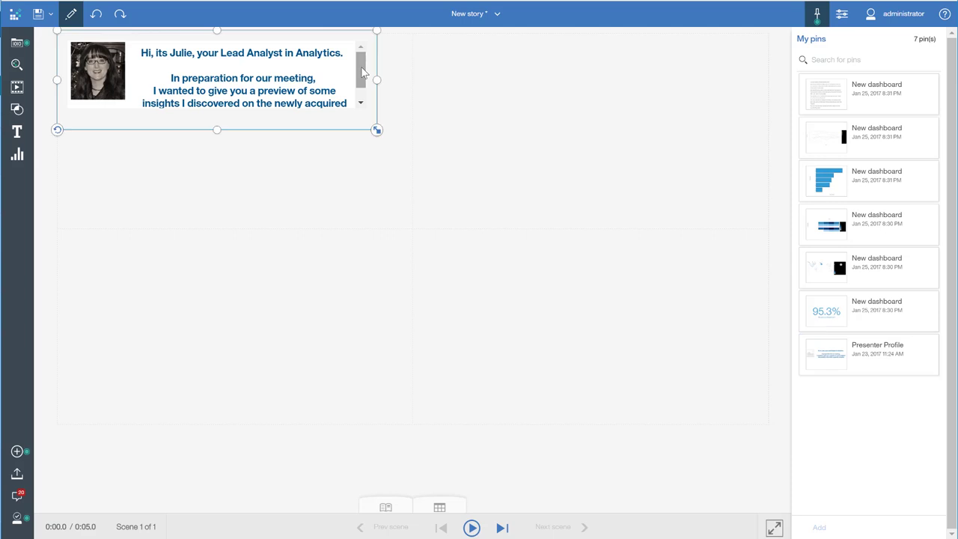
{"action": "left_click_drag", "start_coordinate": [376, 130], "coordinate": [390, 144]}
{"action": "left_click_drag", "start_coordinate": [826, 311], "coordinate": [826, 311]}
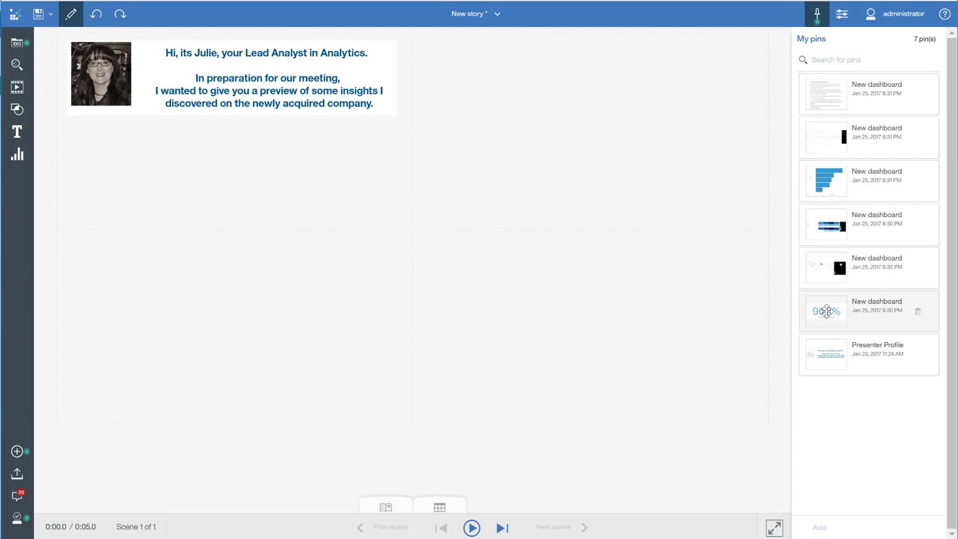
{"action": "left_click_drag", "start_coordinate": [827, 311], "coordinate": [96, 127]}
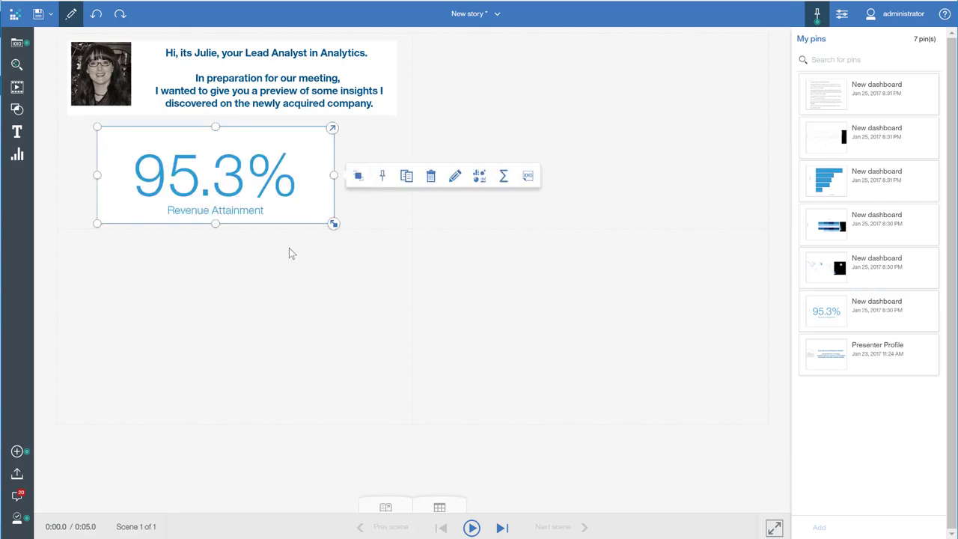
{"action": "left_click_drag", "start_coordinate": [90, 229], "coordinate": [188, 188]}
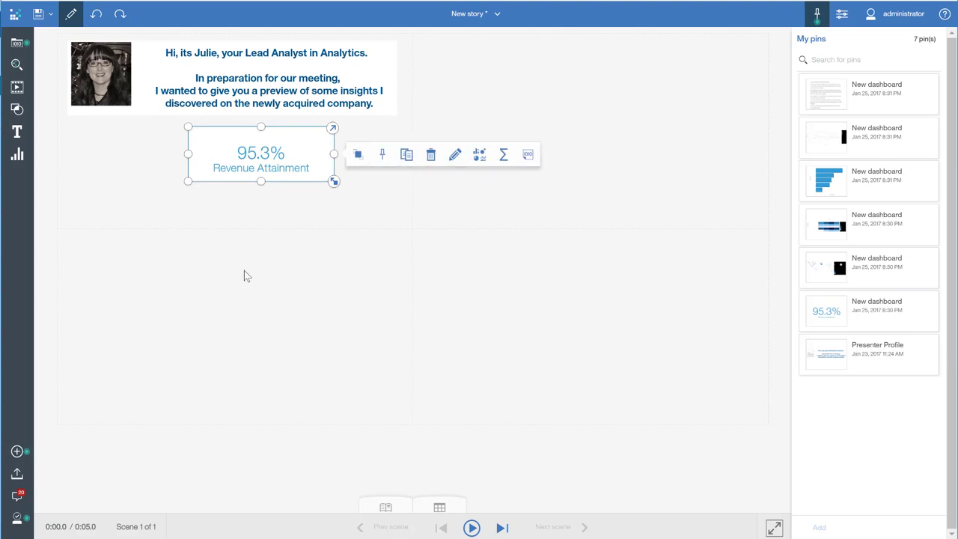
Add the revenue heatmap and product-type bar chart pins below the KPI, shrinking each to fit
{"action": "left_click", "coordinate": [306, 280]}
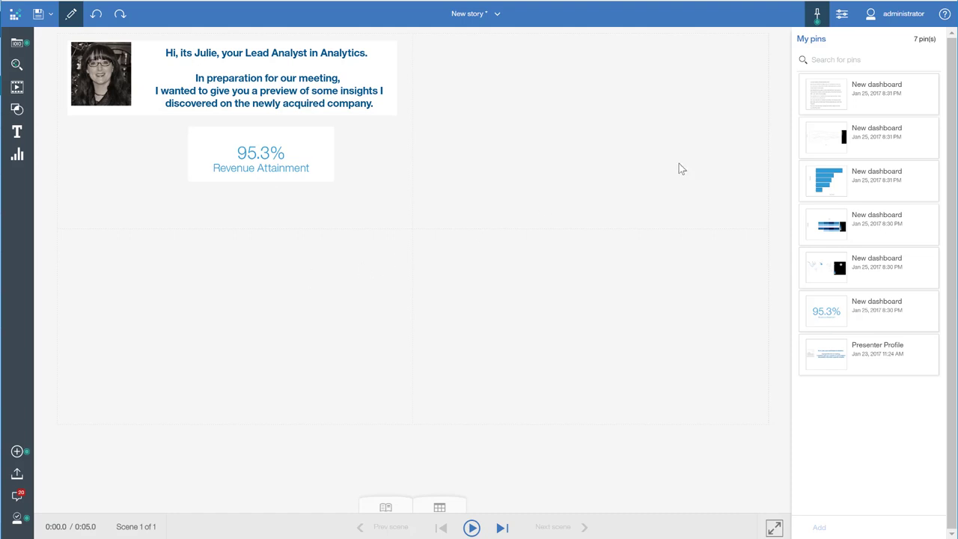
{"action": "left_click_drag", "start_coordinate": [831, 222], "coordinate": [248, 324]}
{"action": "left_click", "coordinate": [235, 232]}
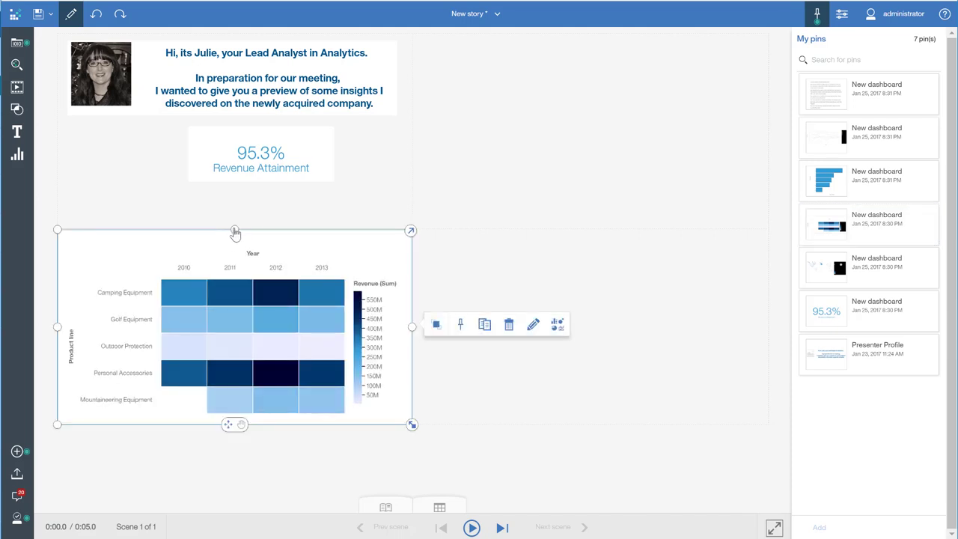
{"action": "left_click_drag", "start_coordinate": [235, 232], "coordinate": [218, 187]}
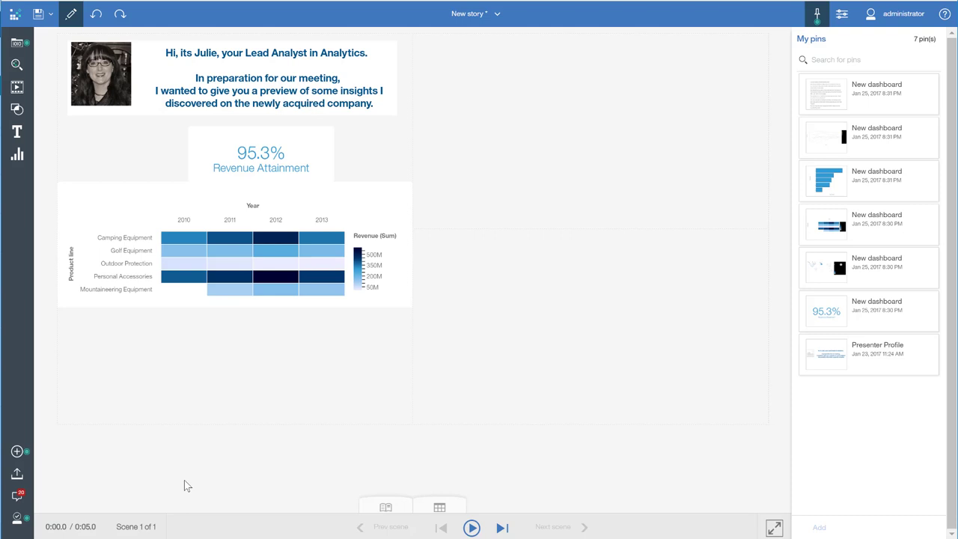
{"action": "left_click_drag", "start_coordinate": [831, 179], "coordinate": [234, 330]}
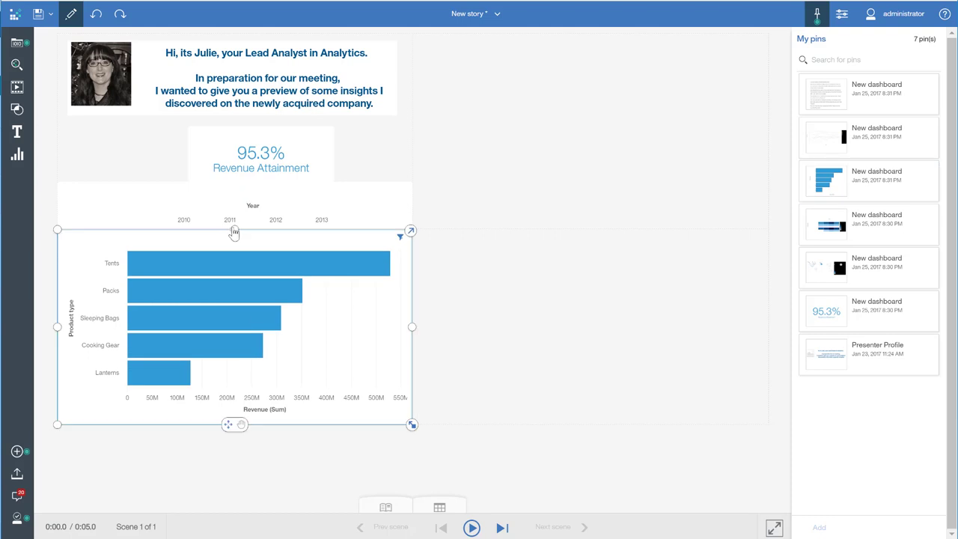
{"action": "left_click_drag", "start_coordinate": [234, 233], "coordinate": [235, 317]}
{"action": "left_click", "coordinate": [247, 467]}
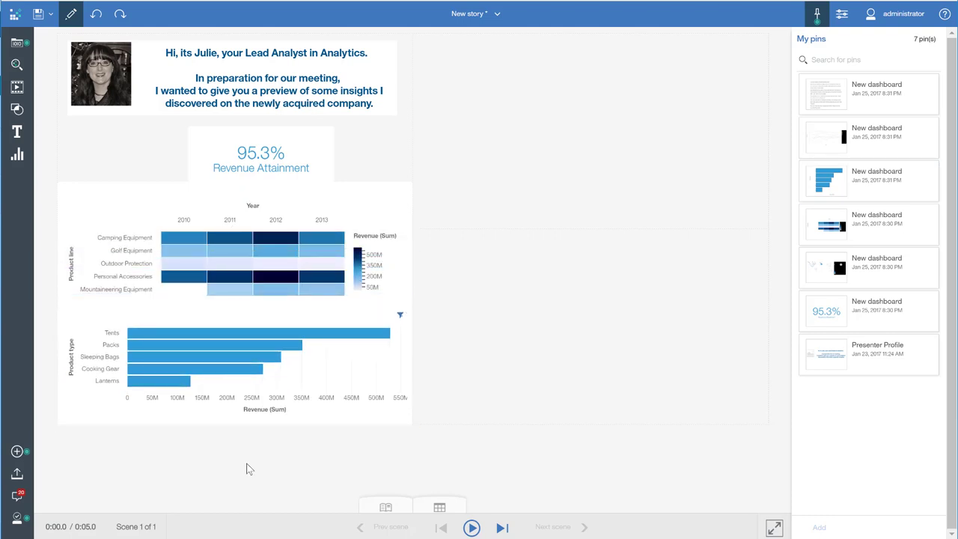
Place the monthly product revenue line chart top right and the social media comments lower right
{"action": "left_click", "coordinate": [868, 138]}
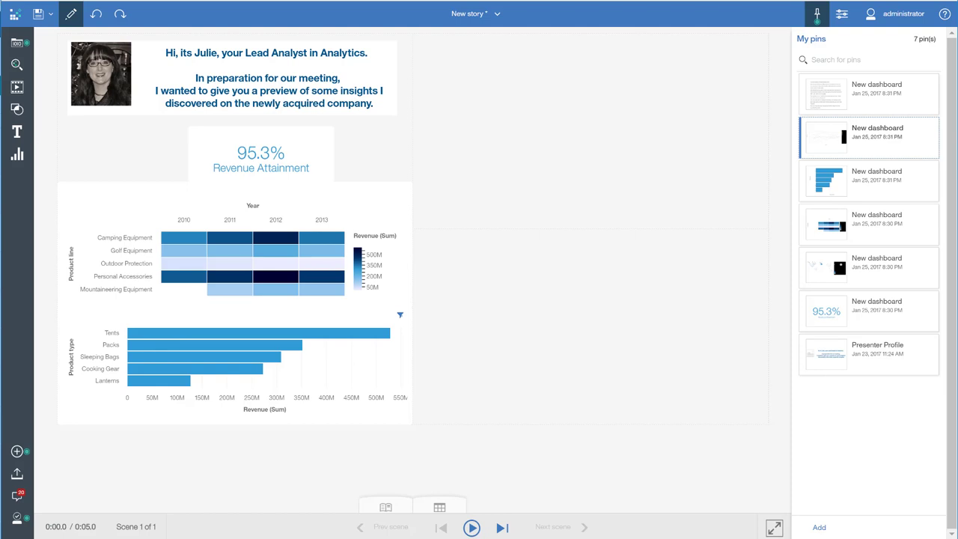
{"action": "left_click_drag", "start_coordinate": [847, 150], "coordinate": [585, 134]}
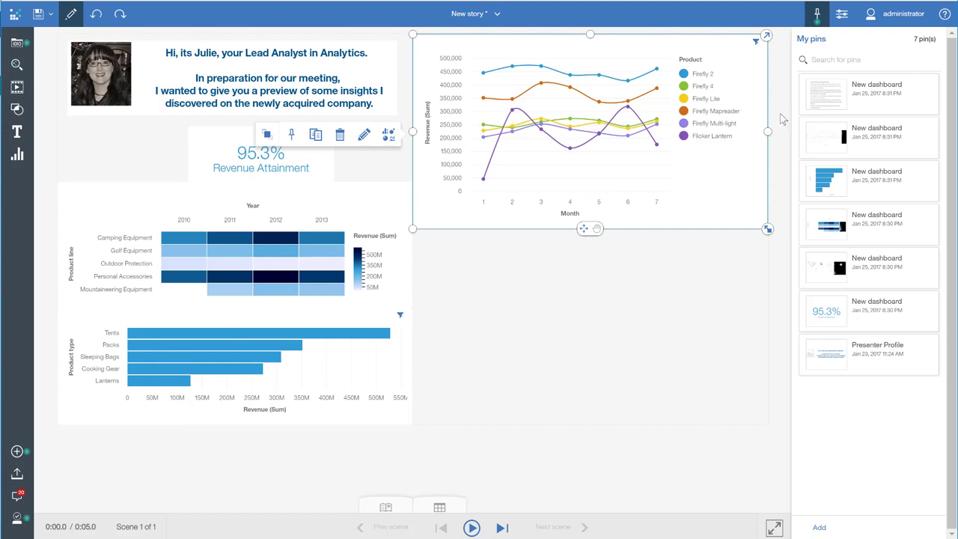
{"action": "left_click_drag", "start_coordinate": [588, 318], "coordinate": [593, 322]}
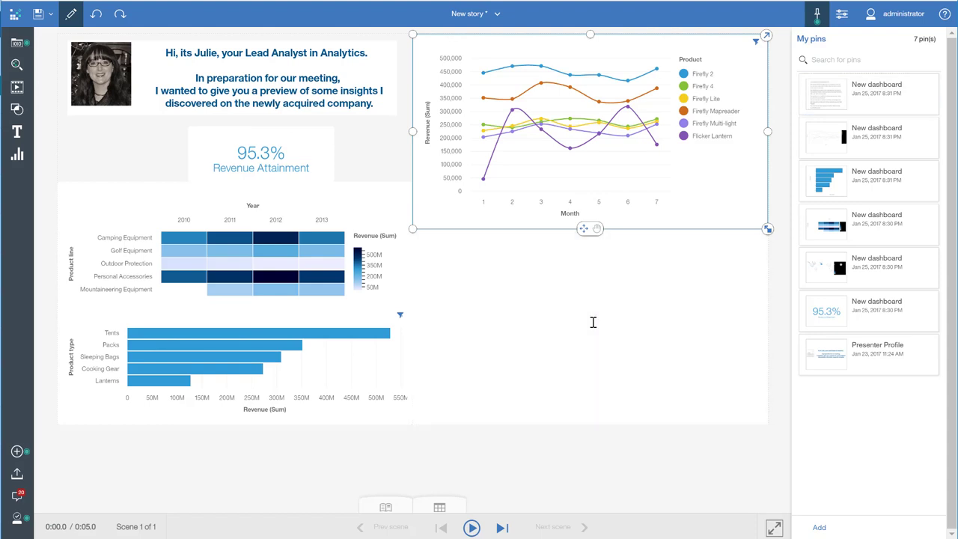
Show widget entrance timings and delay the KPI to about 1 s and the heatmap to 1.4 s
{"action": "left_click", "coordinate": [627, 512]}
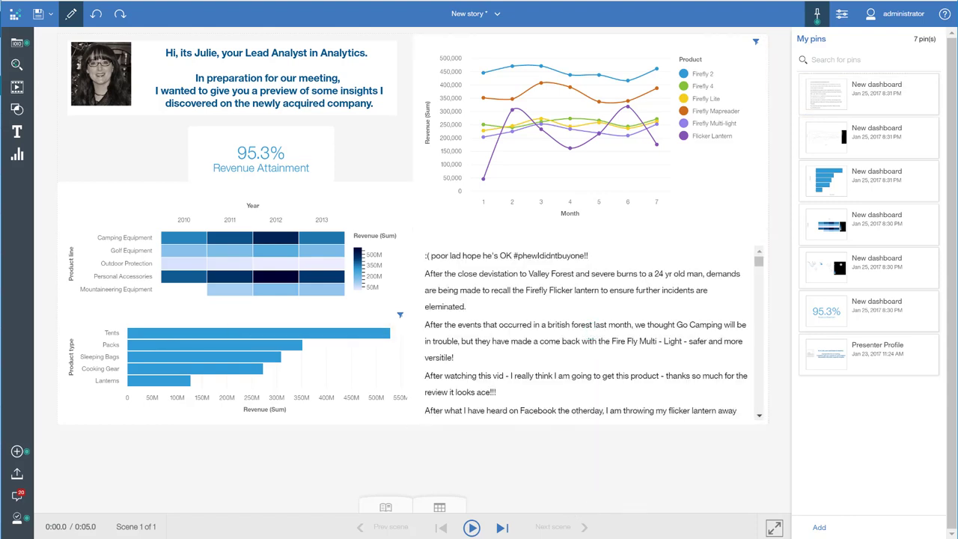
{"action": "left_click", "coordinate": [385, 508]}
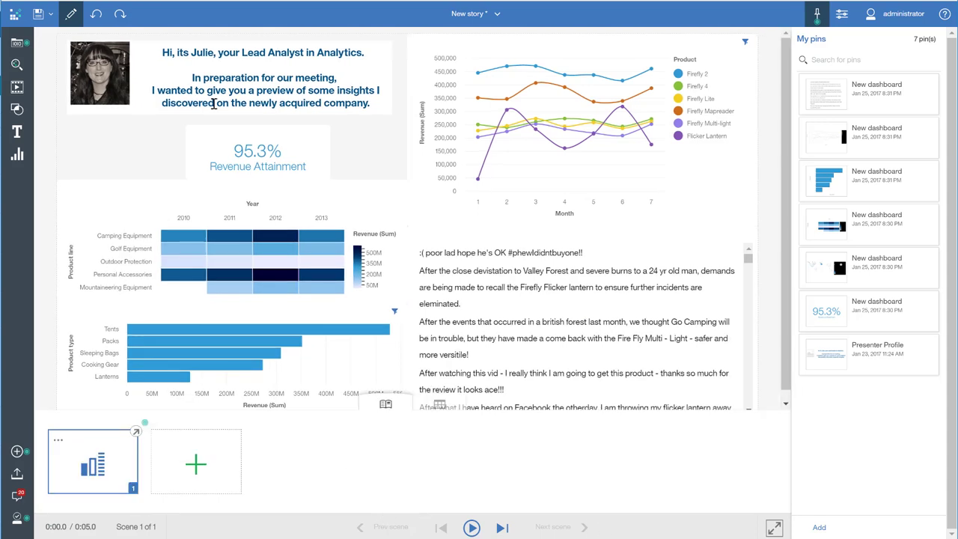
{"action": "left_click", "coordinate": [202, 163]}
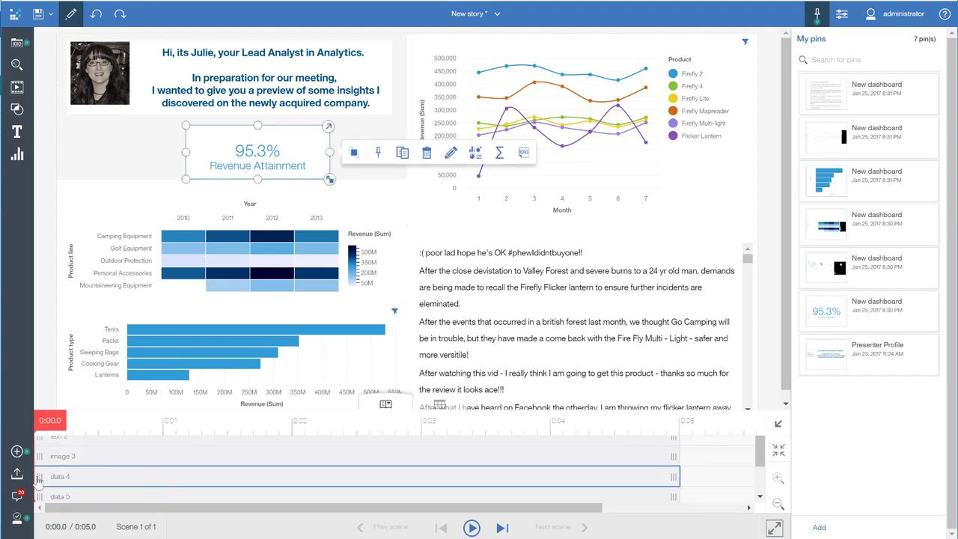
{"action": "left_click_drag", "start_coordinate": [39, 479], "coordinate": [155, 477]}
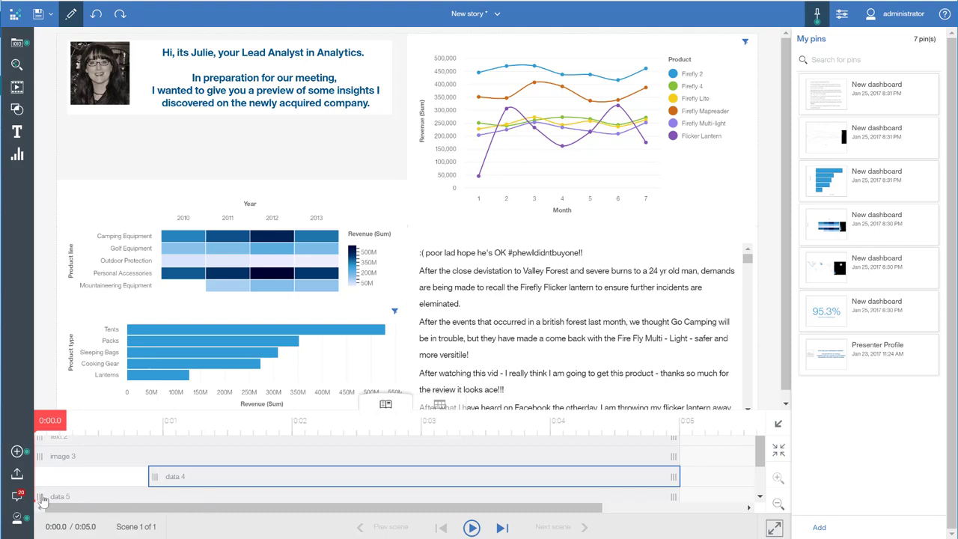
{"action": "left_click", "coordinate": [43, 498]}
{"action": "left_click_drag", "start_coordinate": [42, 500], "coordinate": [229, 492]}
Delay the bar chart, line chart (2.6 s) and comments (3.1 s), then preview the reveal
{"action": "left_click", "coordinate": [43, 459]}
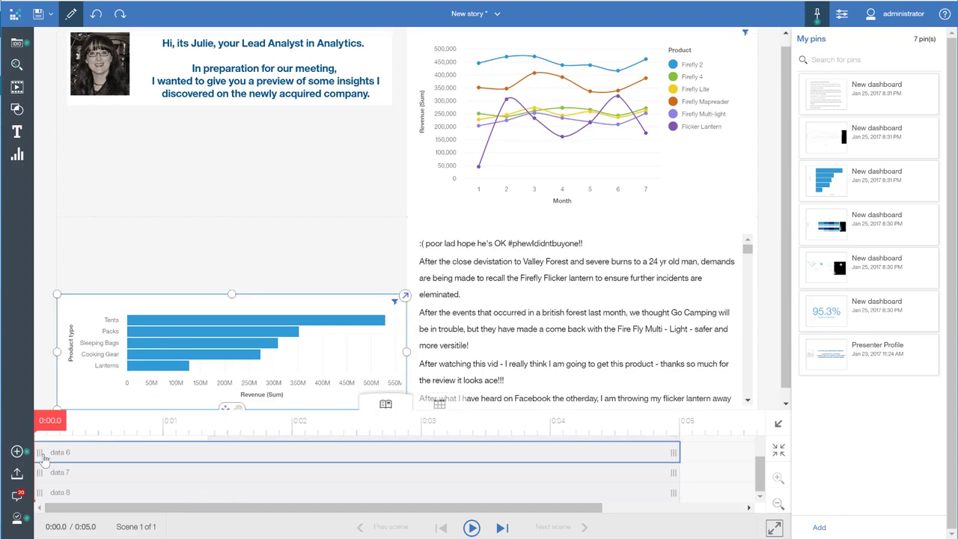
{"action": "left_click_drag", "start_coordinate": [42, 458], "coordinate": [300, 491]}
{"action": "left_click_drag", "start_coordinate": [44, 476], "coordinate": [374, 473]}
{"action": "left_click_drag", "start_coordinate": [42, 495], "coordinate": [509, 507]}
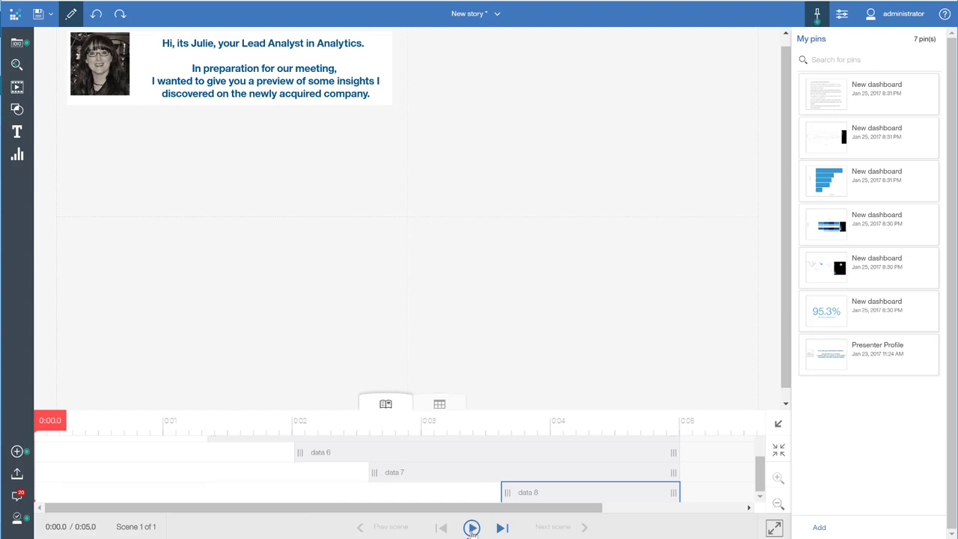
{"action": "left_click", "coordinate": [471, 528]}
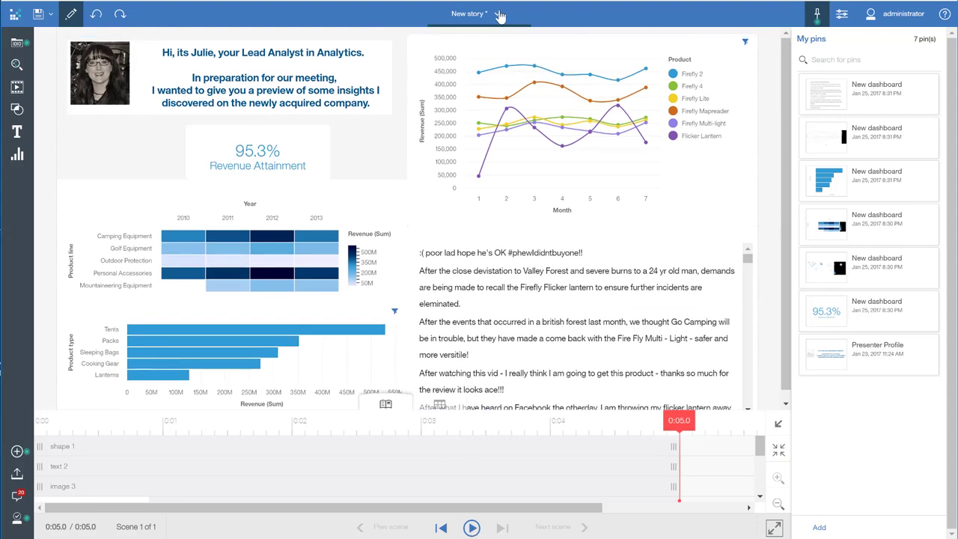
Open the AoP Guided Journey story and play it through scenes 1 to 5 back to the overview
{"action": "left_click", "coordinate": [499, 15]}
{"action": "left_click", "coordinate": [466, 66]}
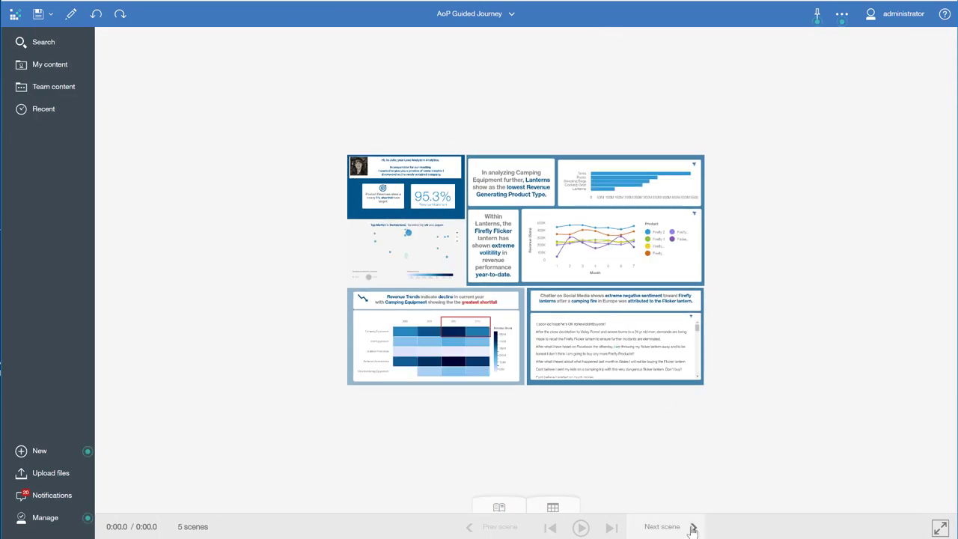
{"action": "left_click", "coordinate": [693, 527]}
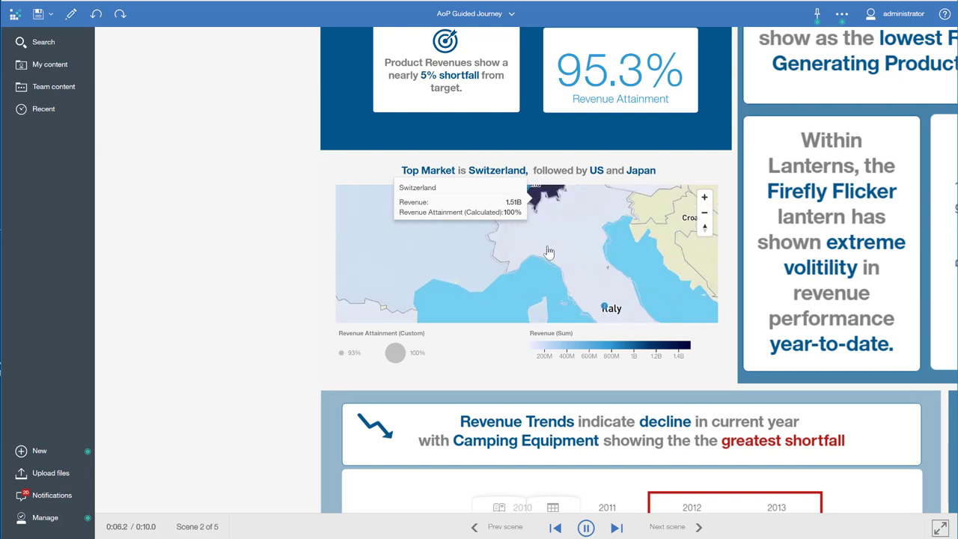
{"action": "left_click", "coordinate": [694, 528]}
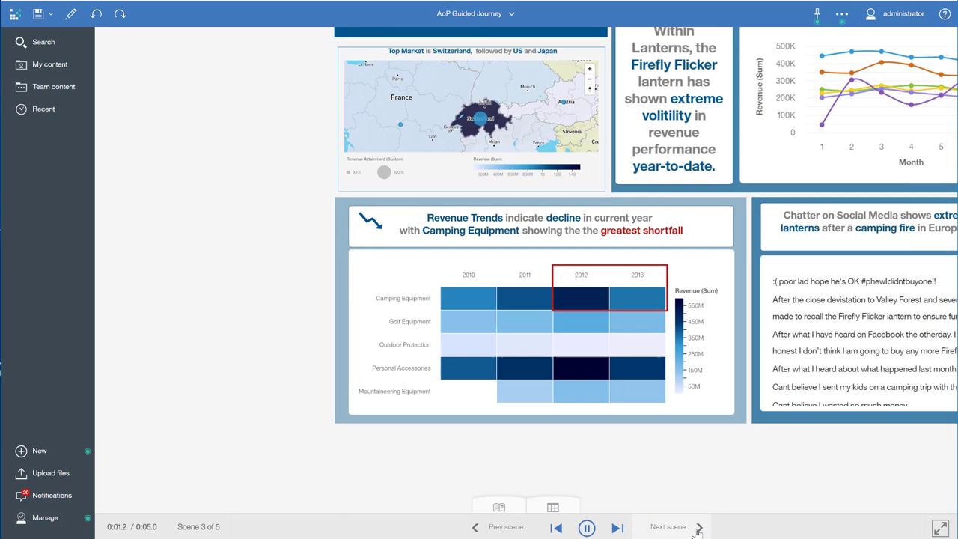
{"action": "left_click", "coordinate": [696, 528]}
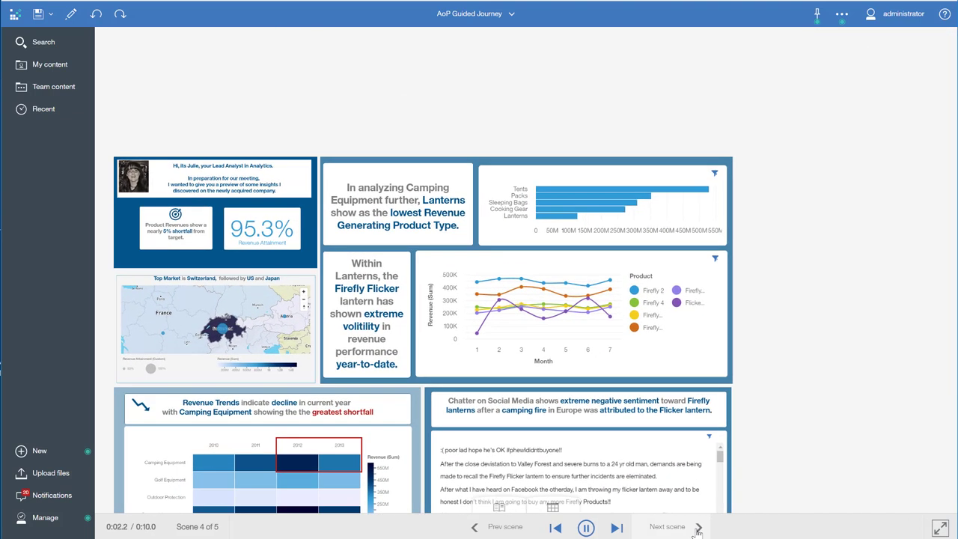
{"action": "left_click", "coordinate": [696, 527]}
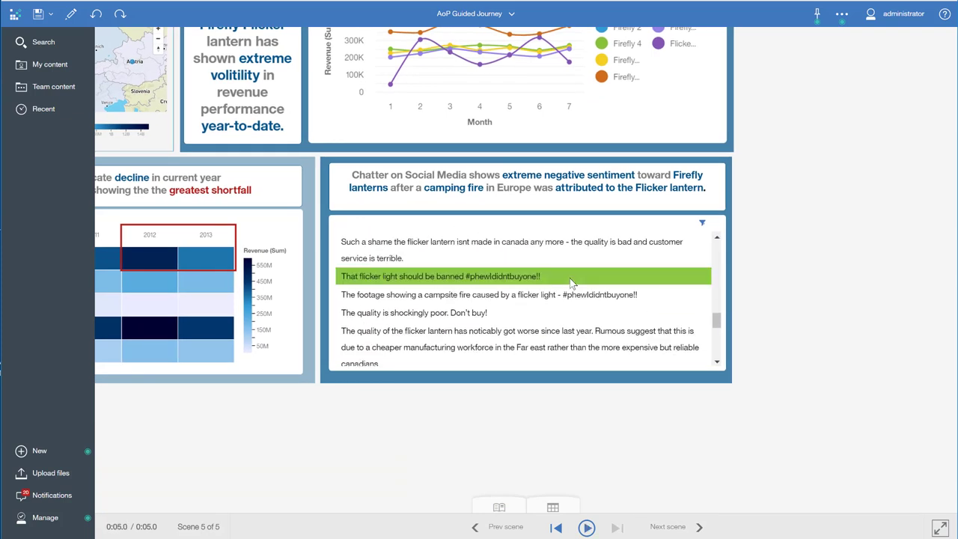
{"action": "left_click", "coordinate": [696, 527]}
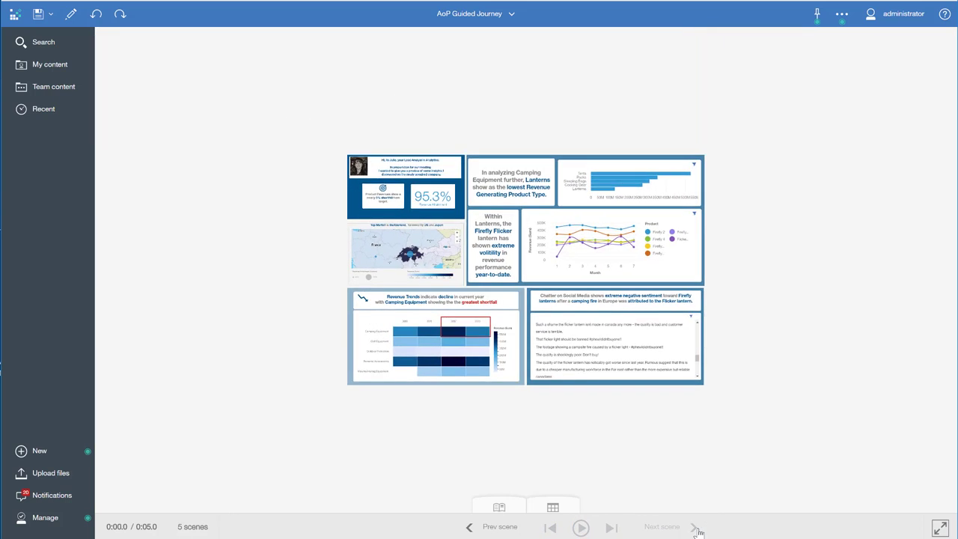